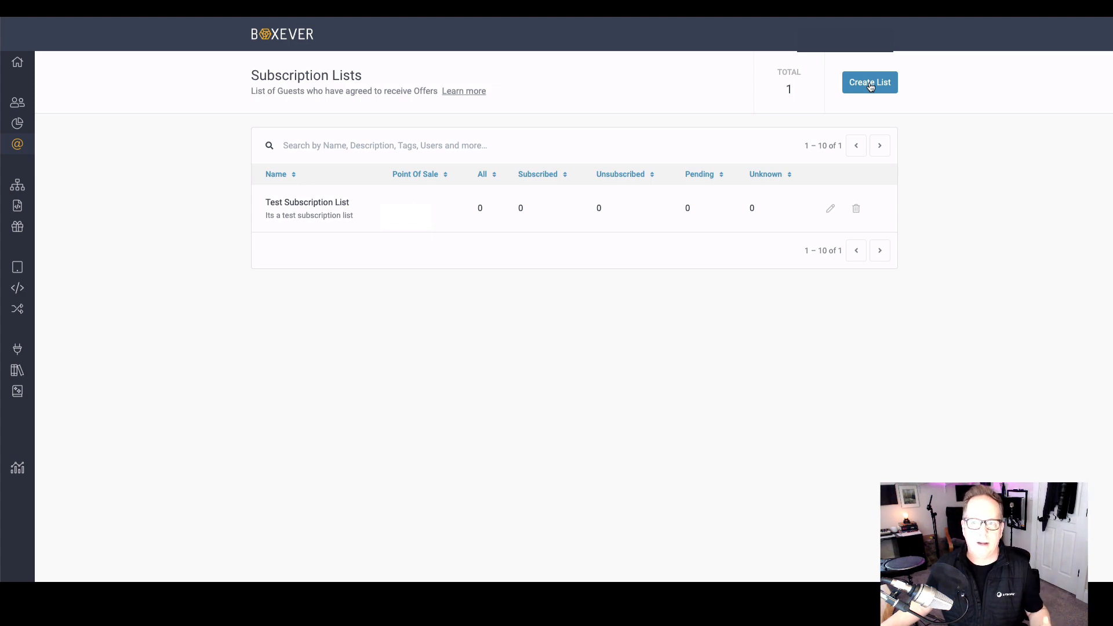
Step: Examine the Point Of Sale and Channel options in the new subscription list form and close it without saving
{"action": "left_click", "coordinate": [870, 84]}
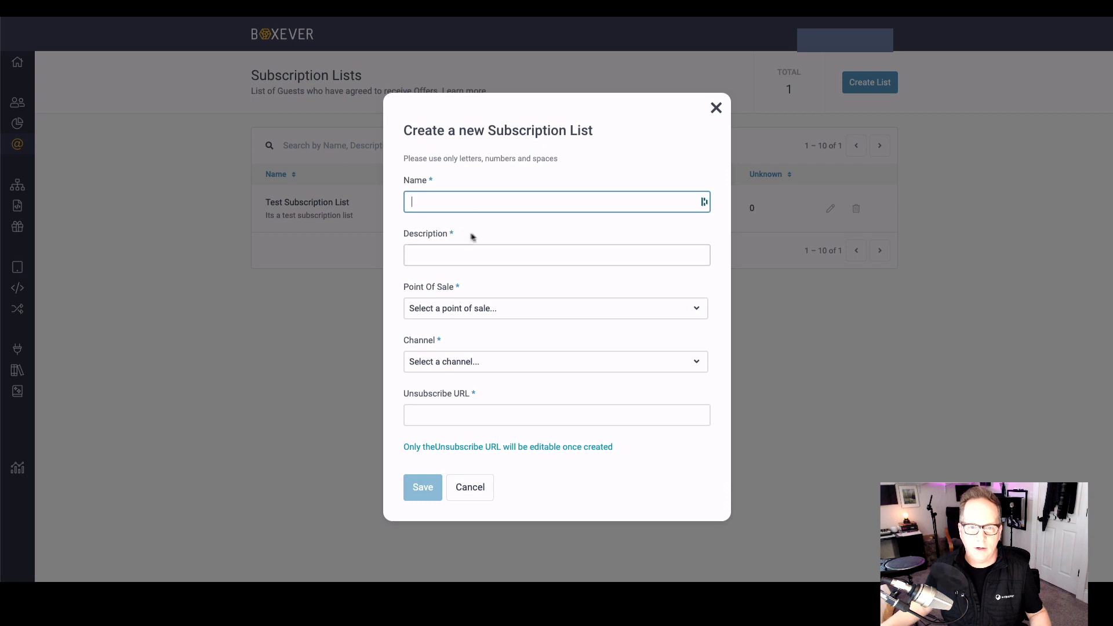
{"action": "left_click", "coordinate": [543, 313]}
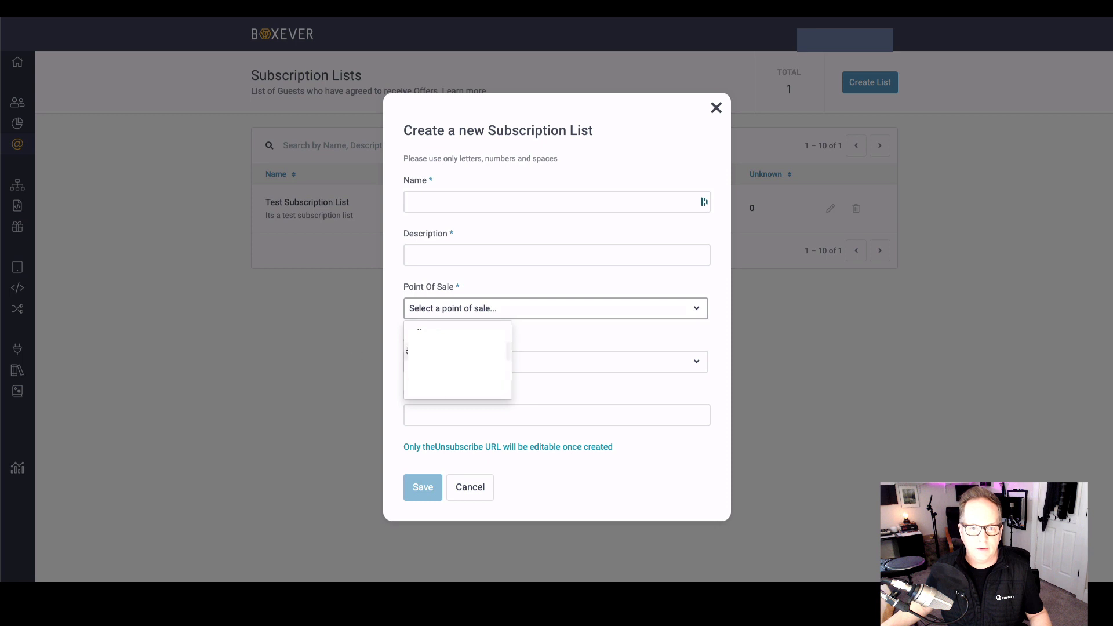
{"action": "left_click", "coordinate": [391, 349]}
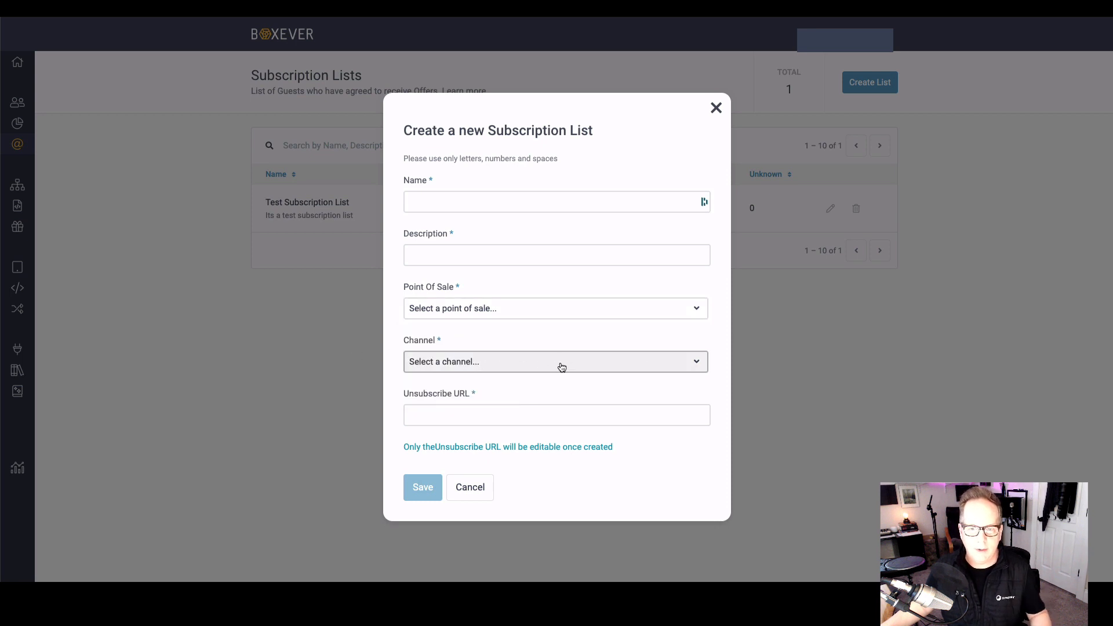
{"action": "left_click", "coordinate": [656, 366]}
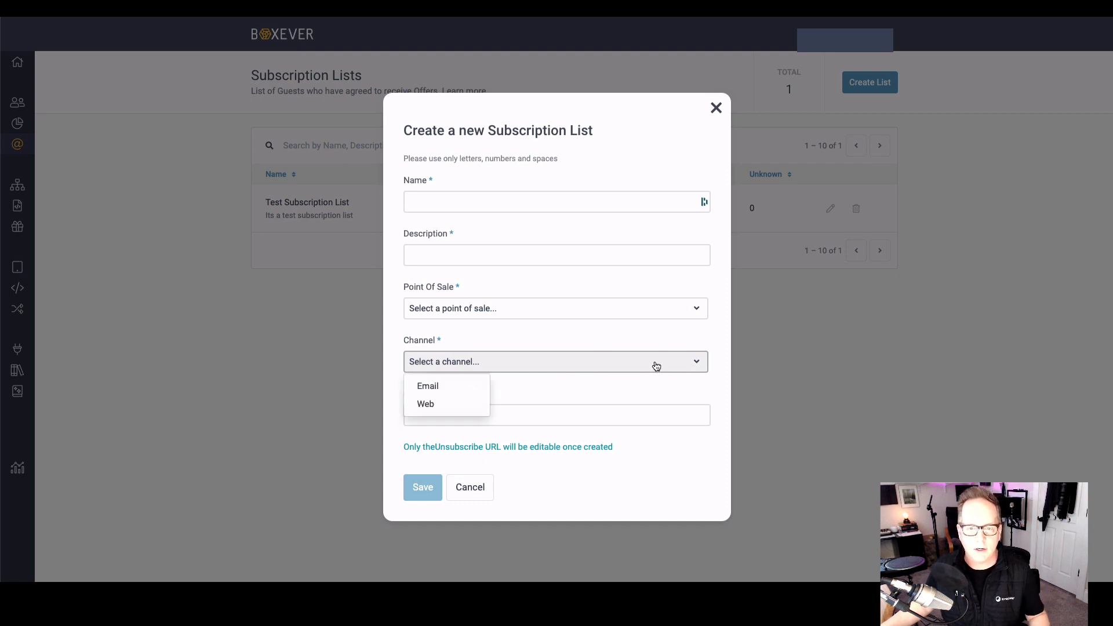
{"action": "left_click", "coordinate": [569, 384]}
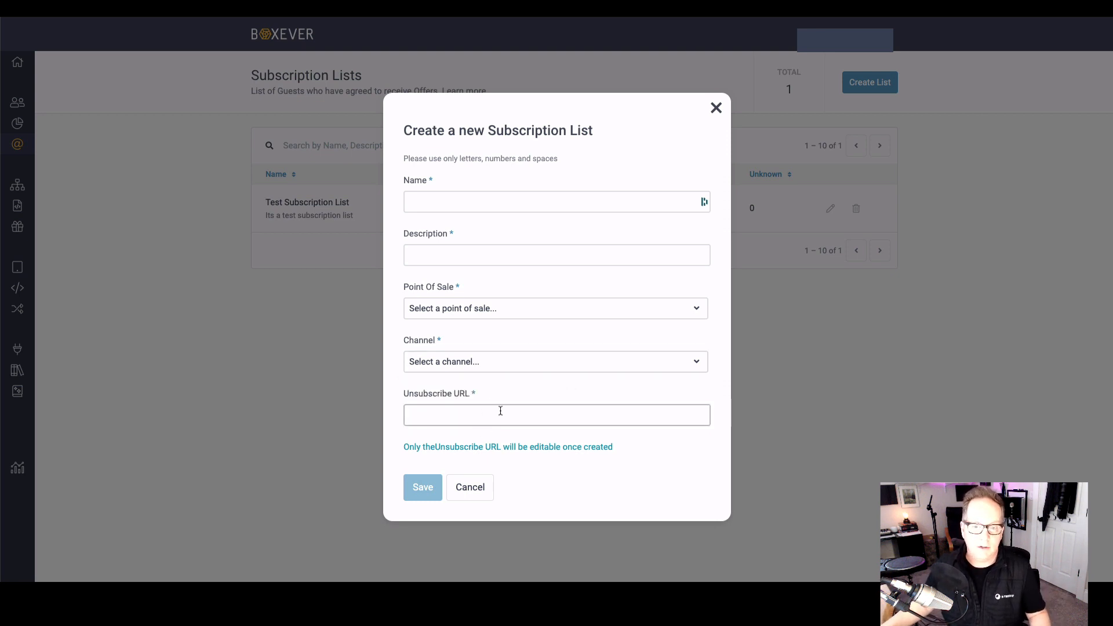
{"action": "left_click", "coordinate": [716, 109]}
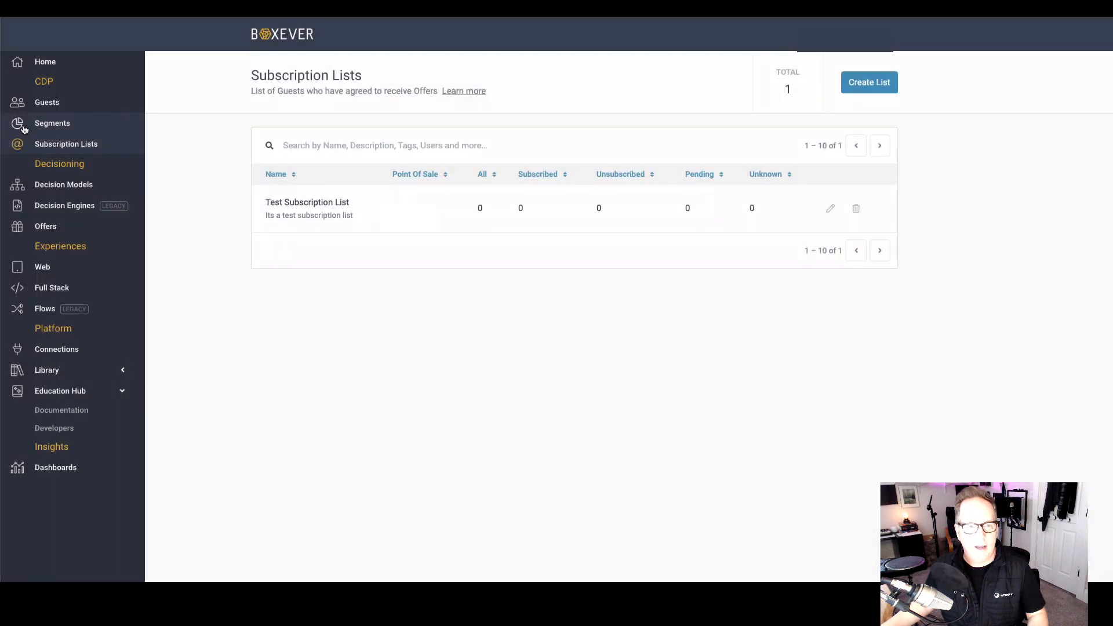
Step: Create a new custom segment titled "iPhone"
{"action": "left_click", "coordinate": [51, 126]}
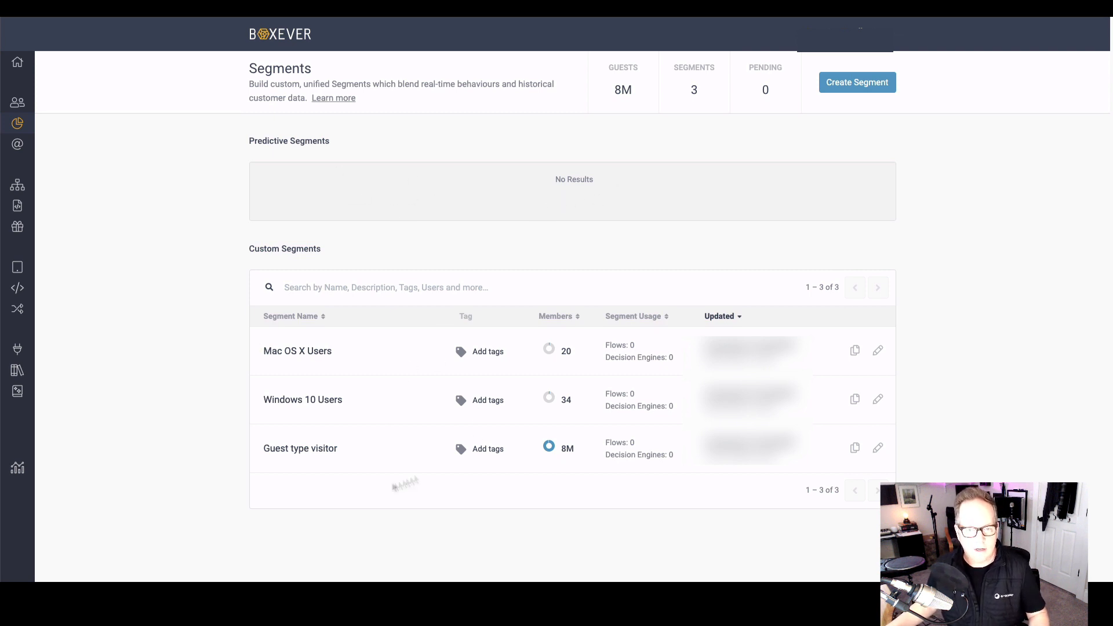
{"action": "left_click", "coordinate": [847, 87]}
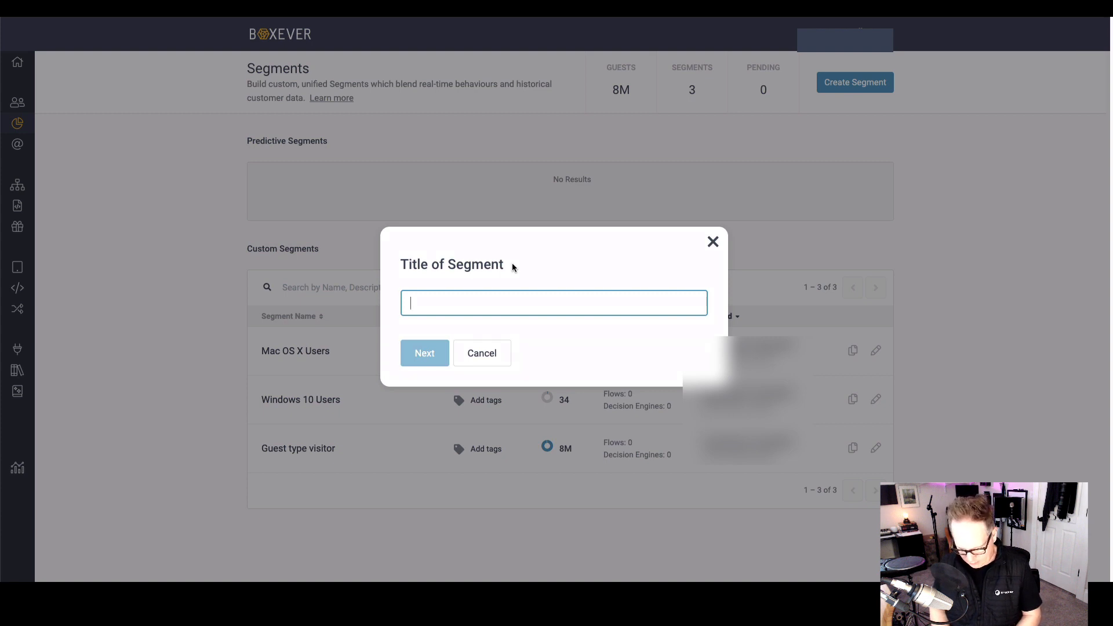
{"action": "type", "text": "Iphone"}
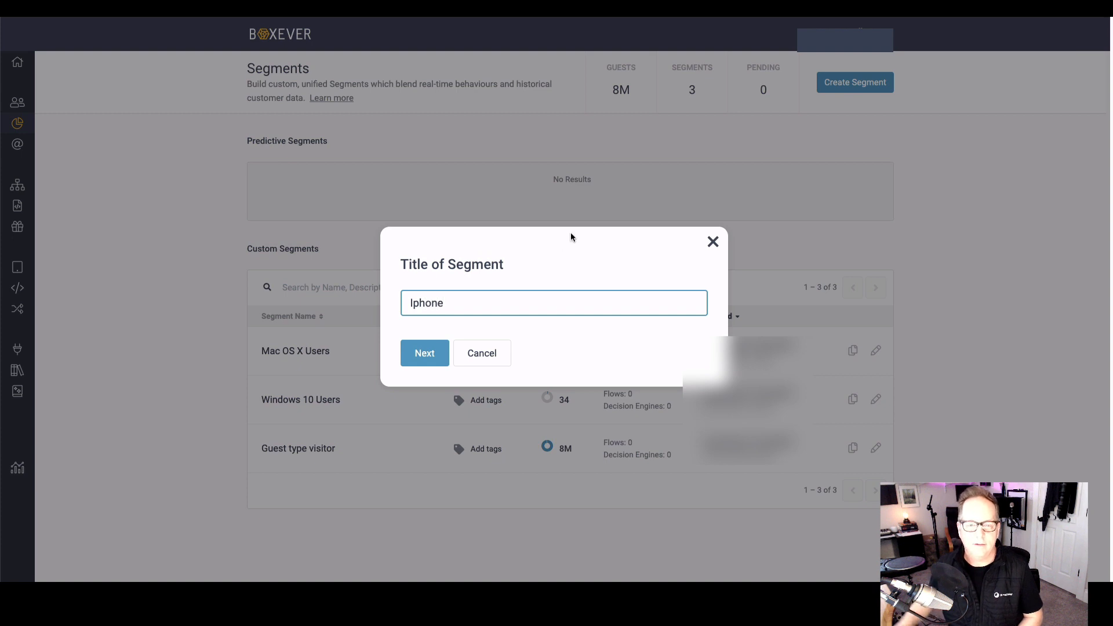
{"action": "key", "text": "BackSpace"}
{"action": "key", "text": "BackSpace"}
{"action": "key", "text": "BackSpace"}
{"action": "key", "text": "BackSpace"}
{"action": "key", "text": "BackSpace"}
{"action": "key", "text": "BackSpace"}
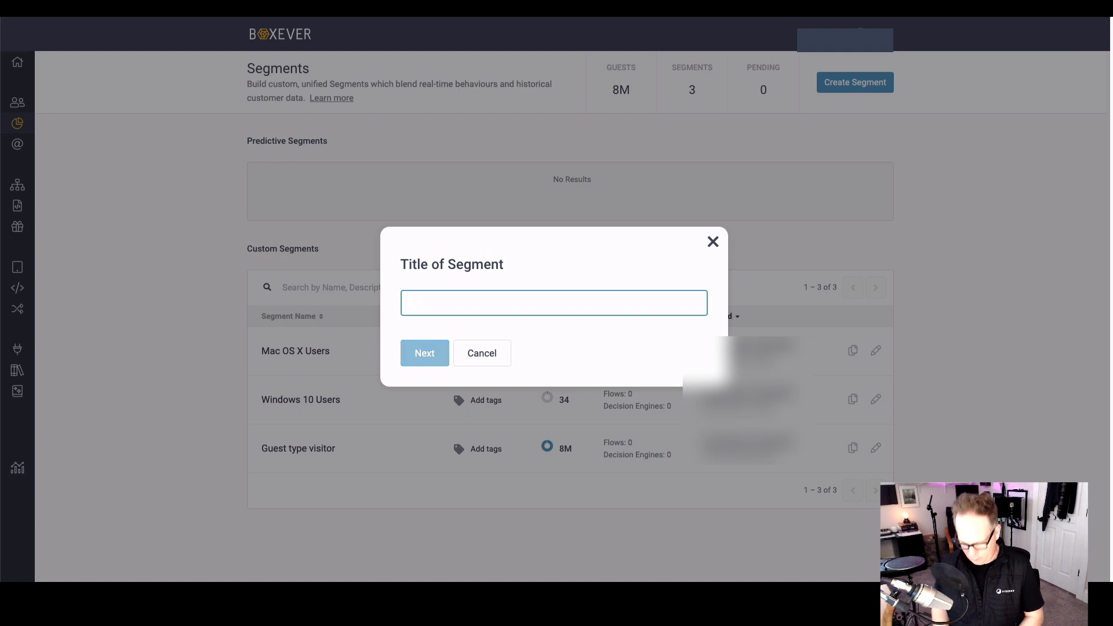
{"action": "type", "text": "iPhone"}
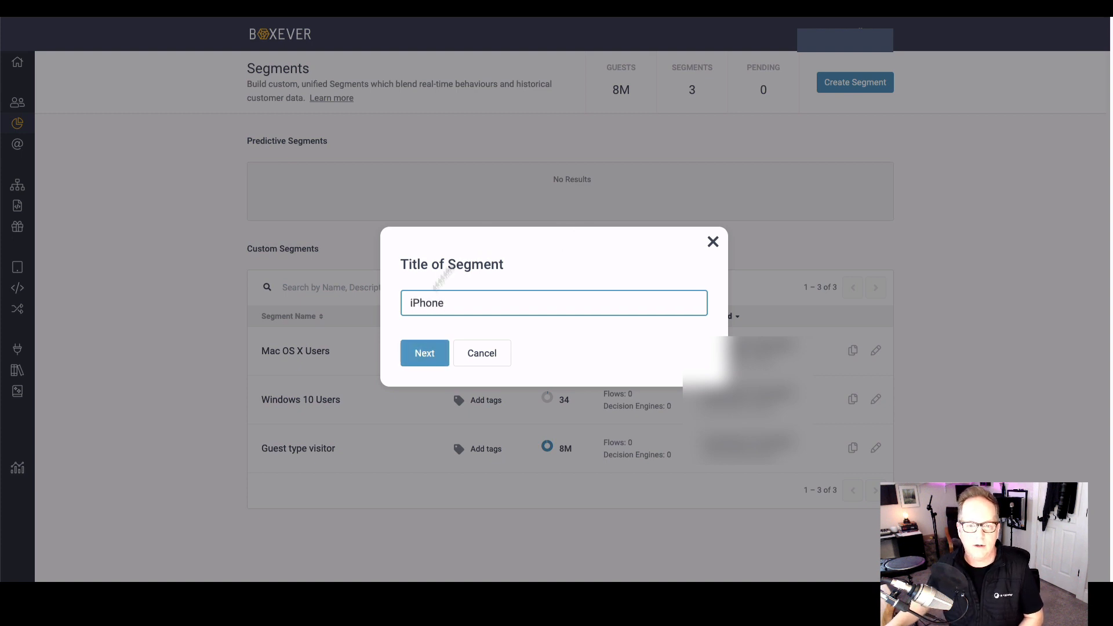
{"action": "left_click", "coordinate": [424, 354]}
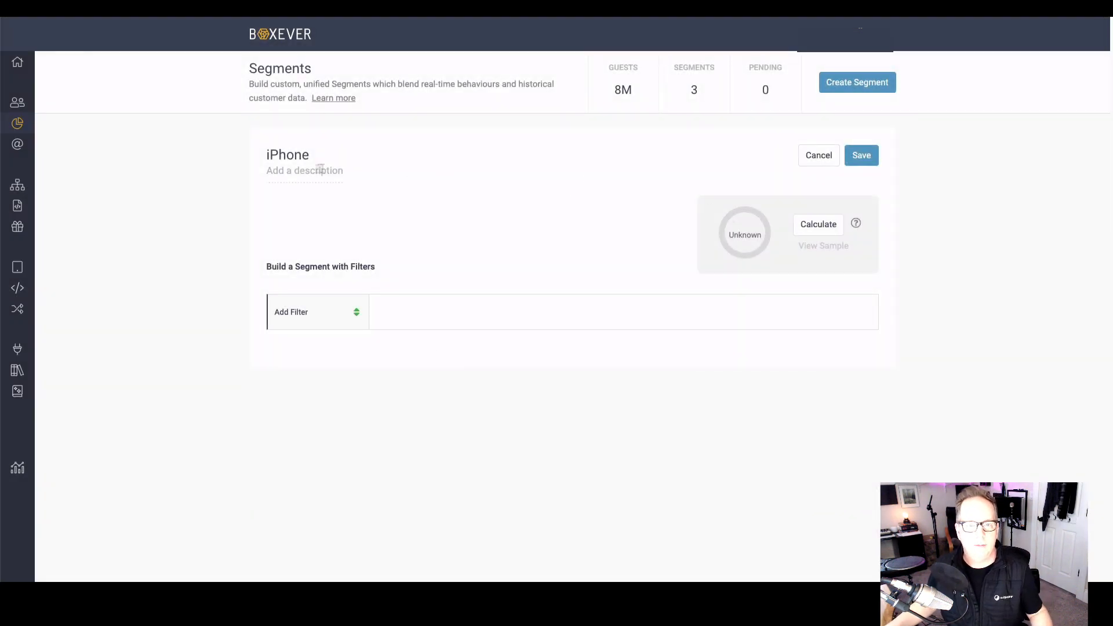
Step: Set the segment's description to "Users on an iPhone"
{"action": "left_click", "coordinate": [294, 169]}
{"action": "type", "text": "AN"}
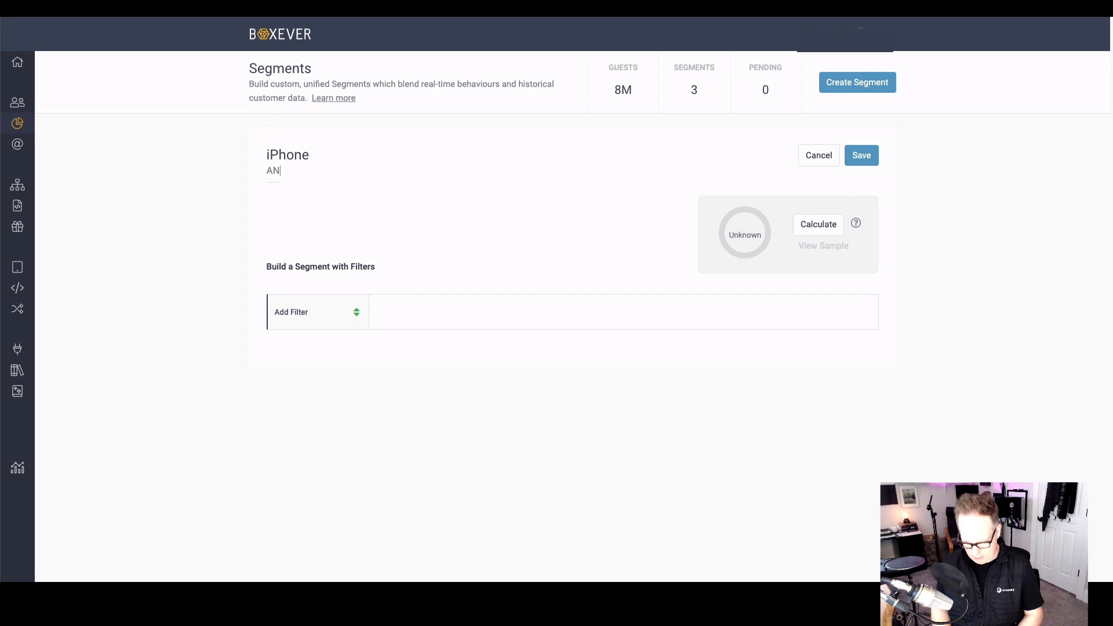
{"action": "type", "text": "y one coming onto the"}
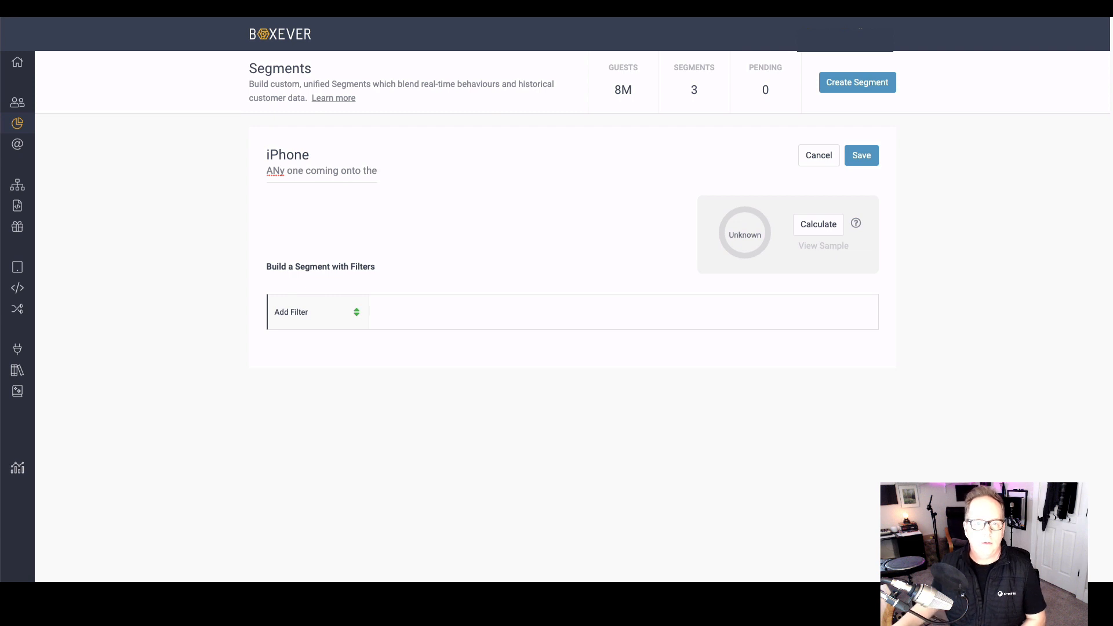
{"action": "triple_click", "coordinate": [286, 168]}
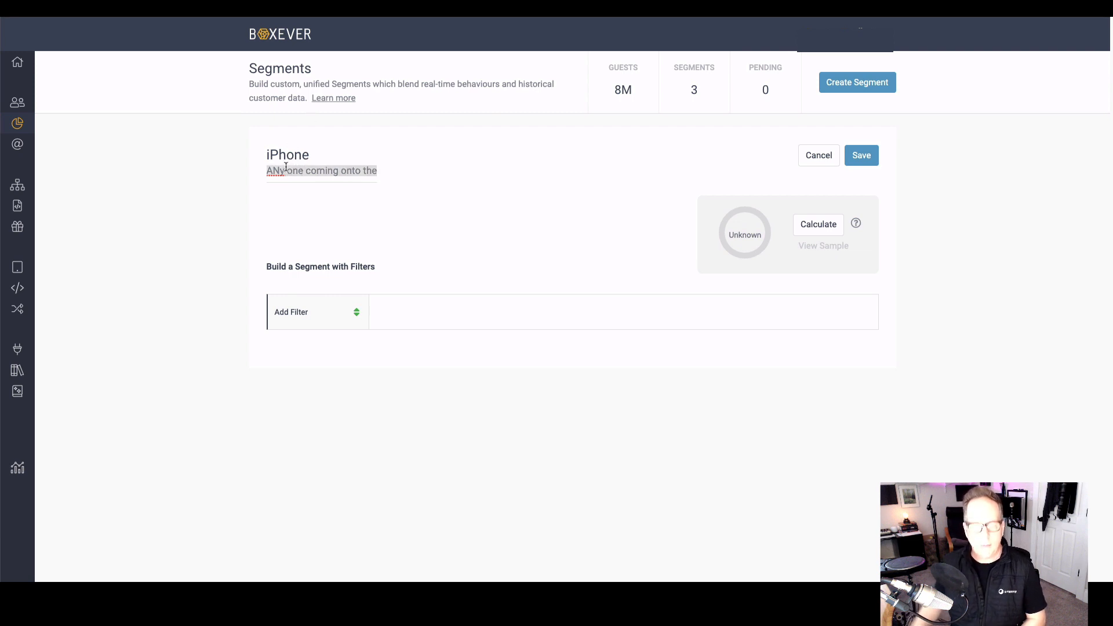
{"action": "type", "text": "Users "}
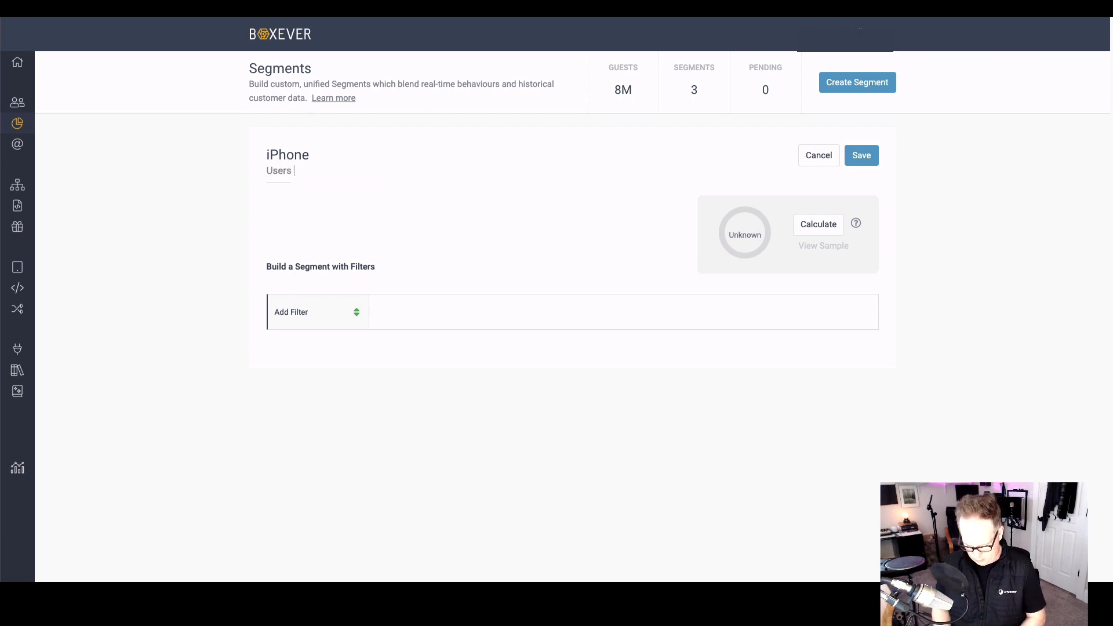
{"action": "type", "text": "u"}
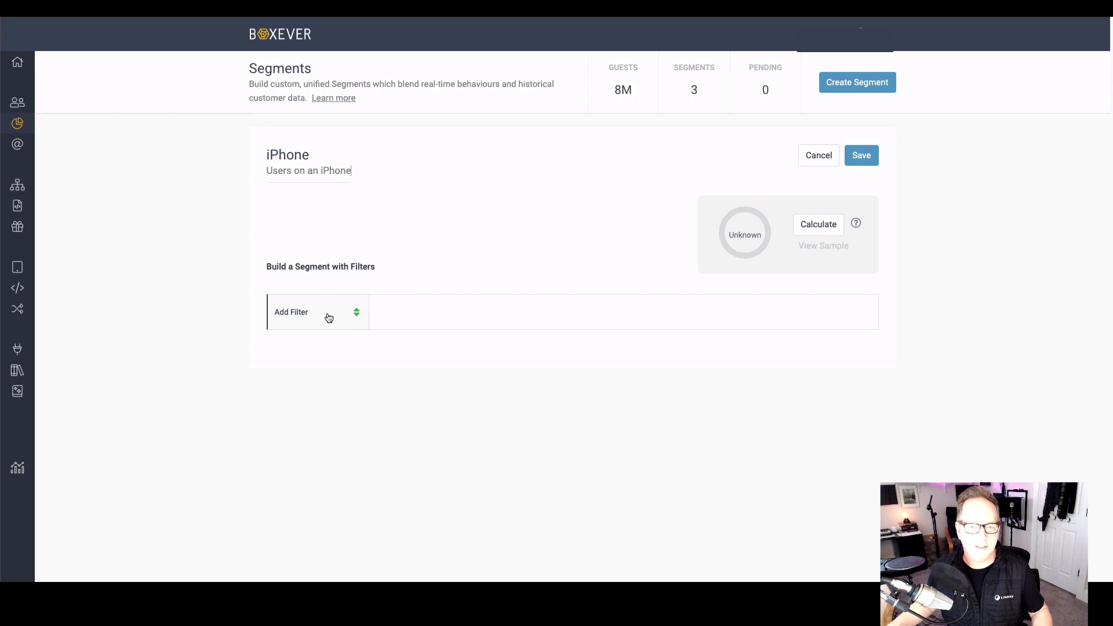
{"action": "left_click", "coordinate": [328, 318]}
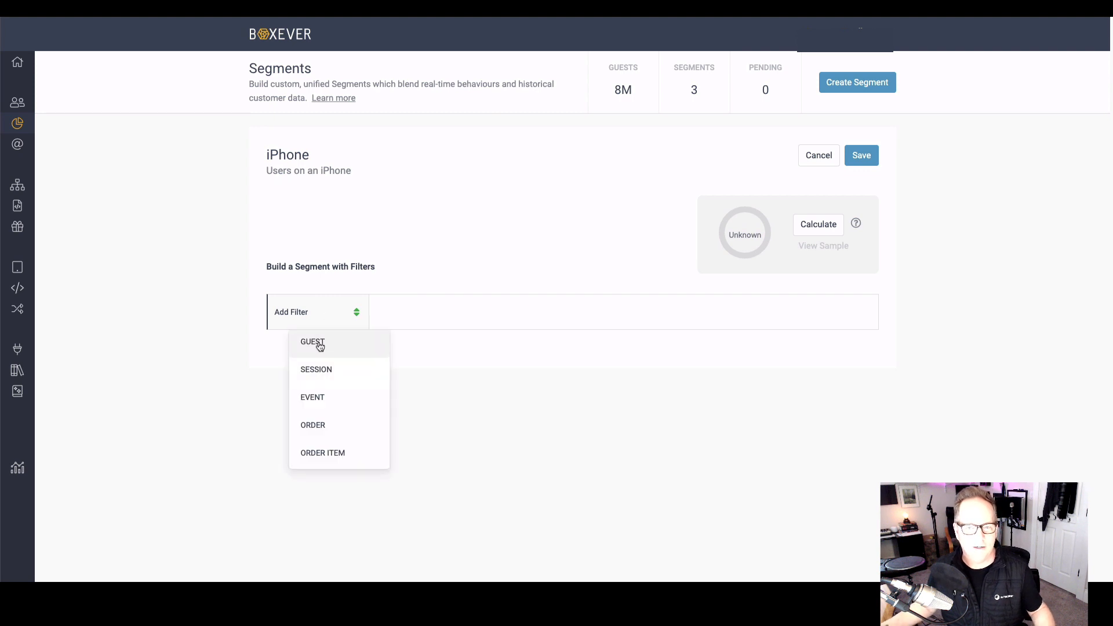
{"action": "left_click", "coordinate": [337, 347]}
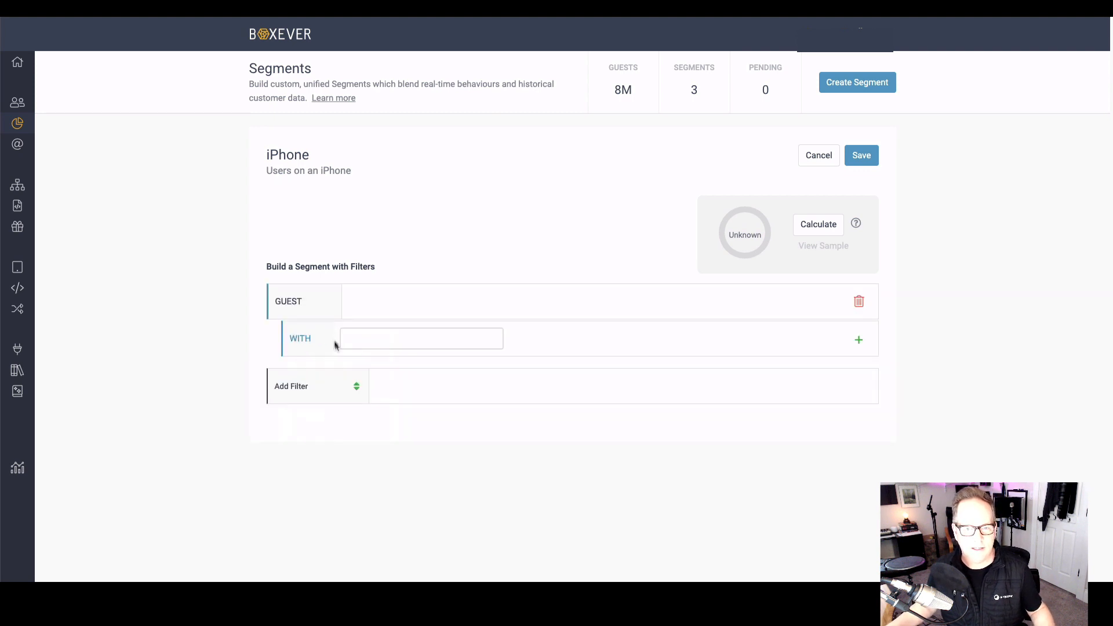
{"action": "left_click", "coordinate": [344, 342]}
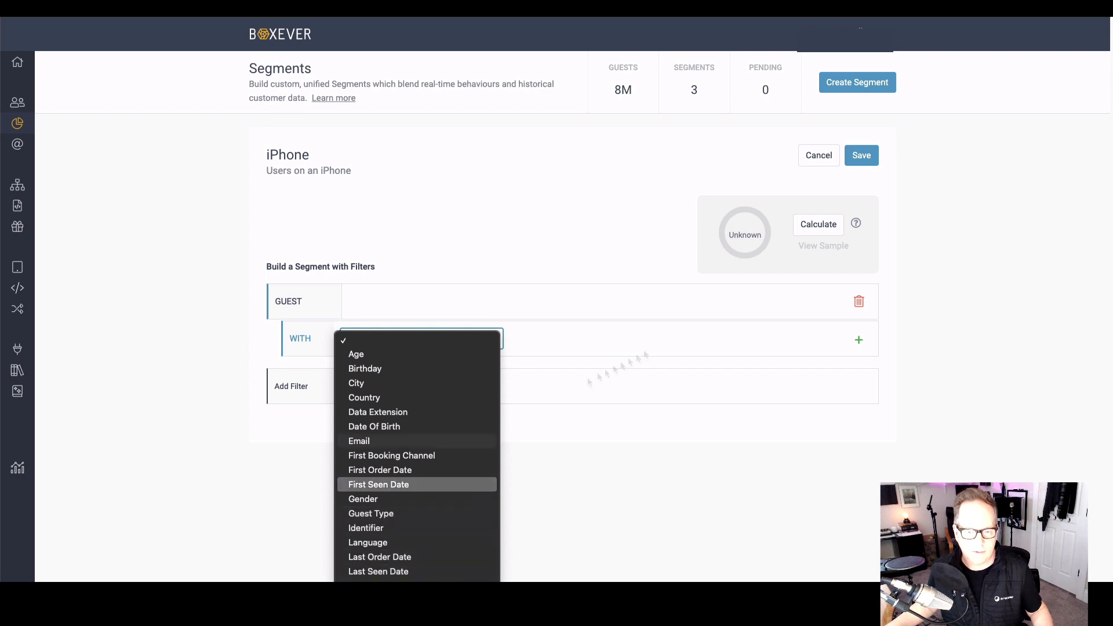
{"action": "left_click", "coordinate": [583, 344]}
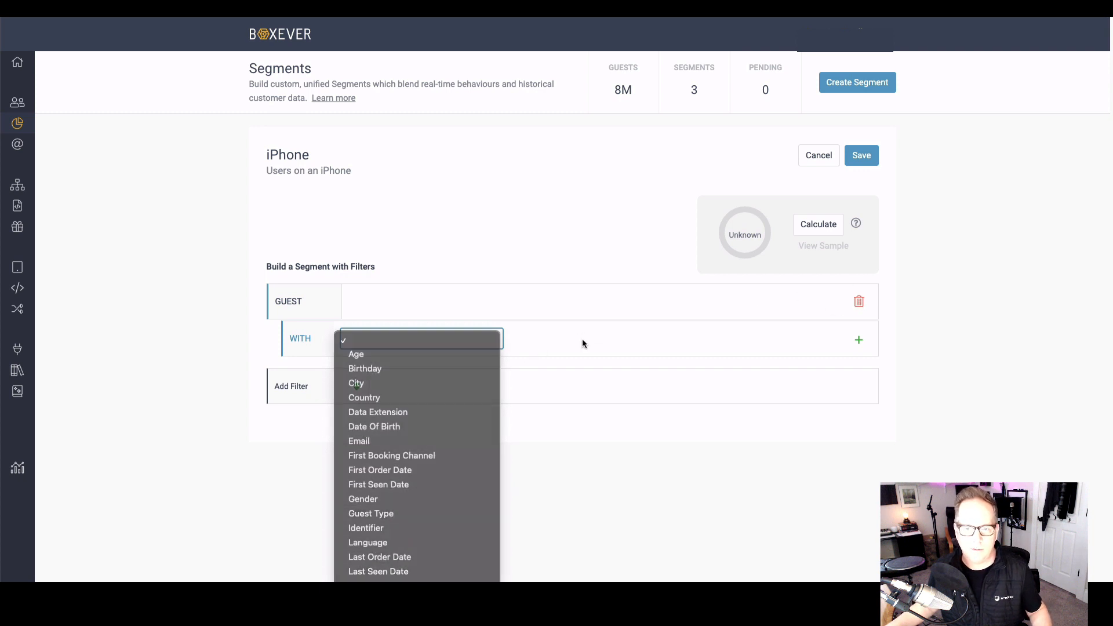
{"action": "left_click", "coordinate": [859, 301]}
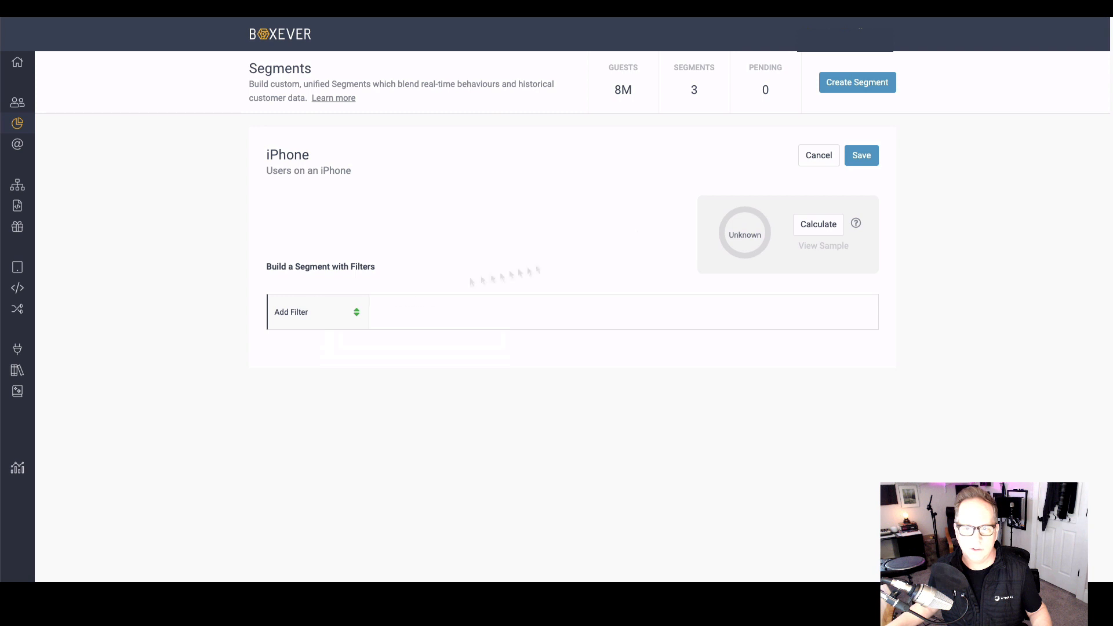
Step: Add a session filter where Operating System is Mac OS X (iPhone), and calculate the segment's size
{"action": "left_click", "coordinate": [357, 314]}
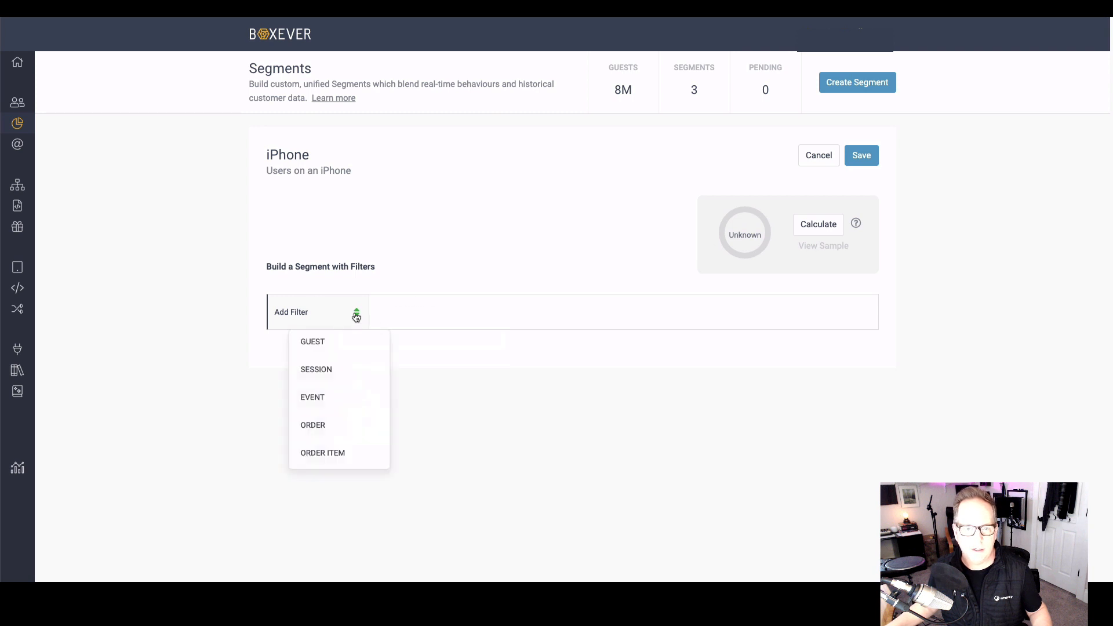
{"action": "left_click", "coordinate": [316, 371]}
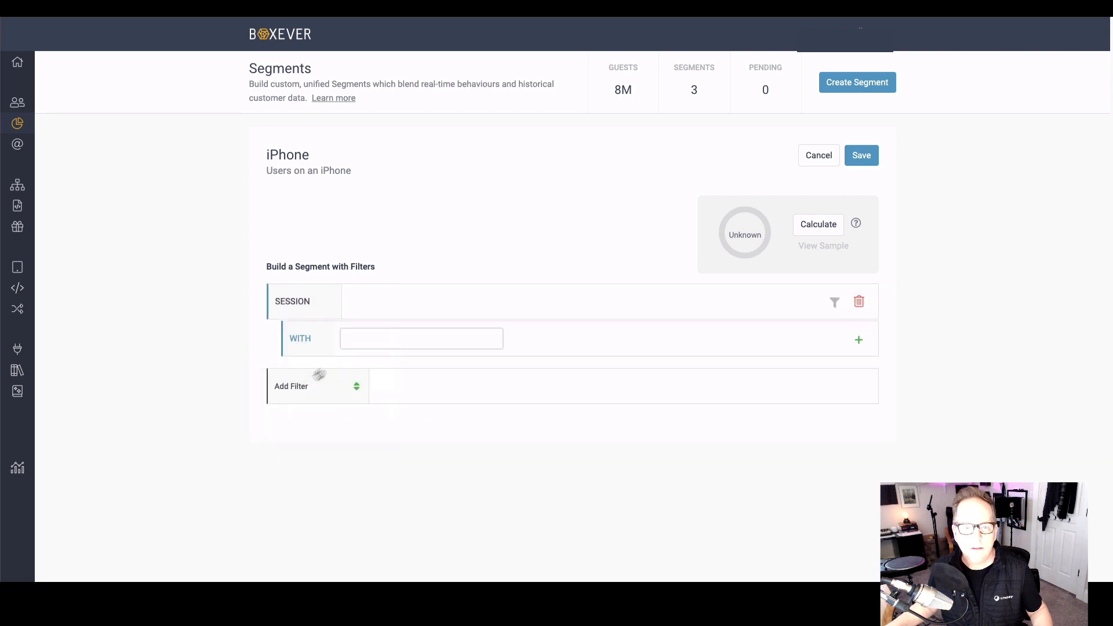
{"action": "left_click", "coordinate": [405, 340]}
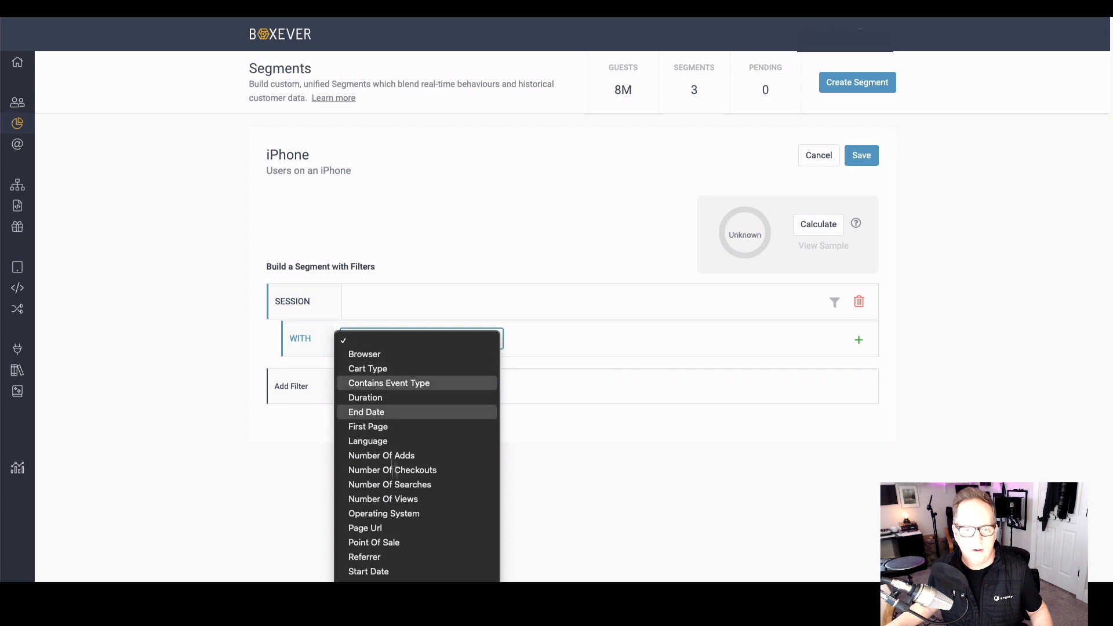
{"action": "left_click", "coordinate": [395, 513]}
{"action": "left_click", "coordinate": [583, 349]}
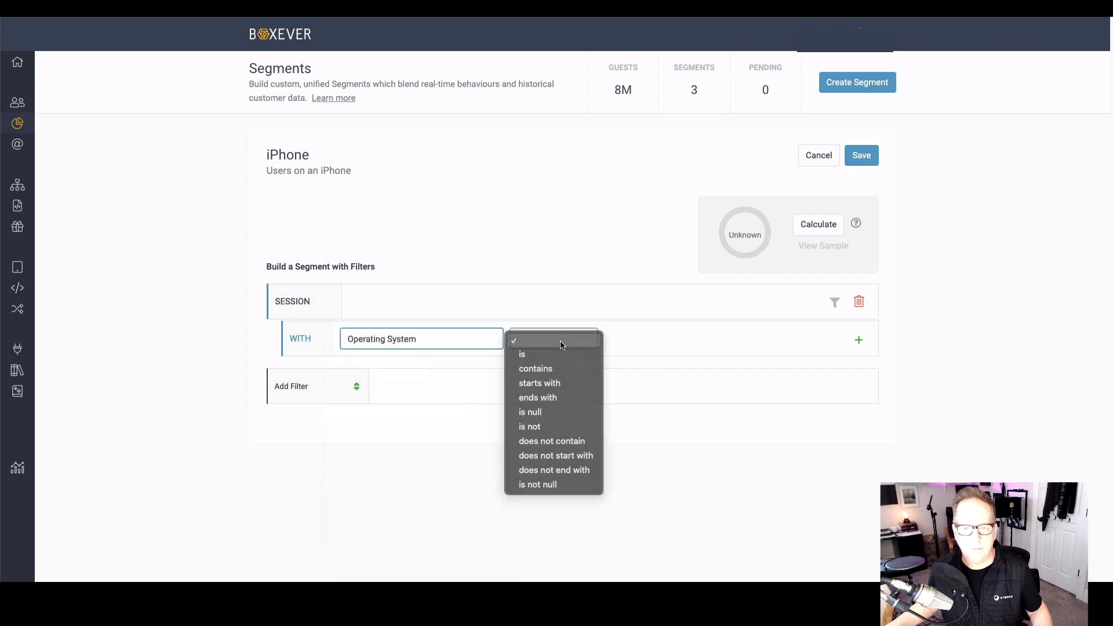
{"action": "left_click", "coordinate": [557, 351]}
{"action": "left_click", "coordinate": [651, 341]}
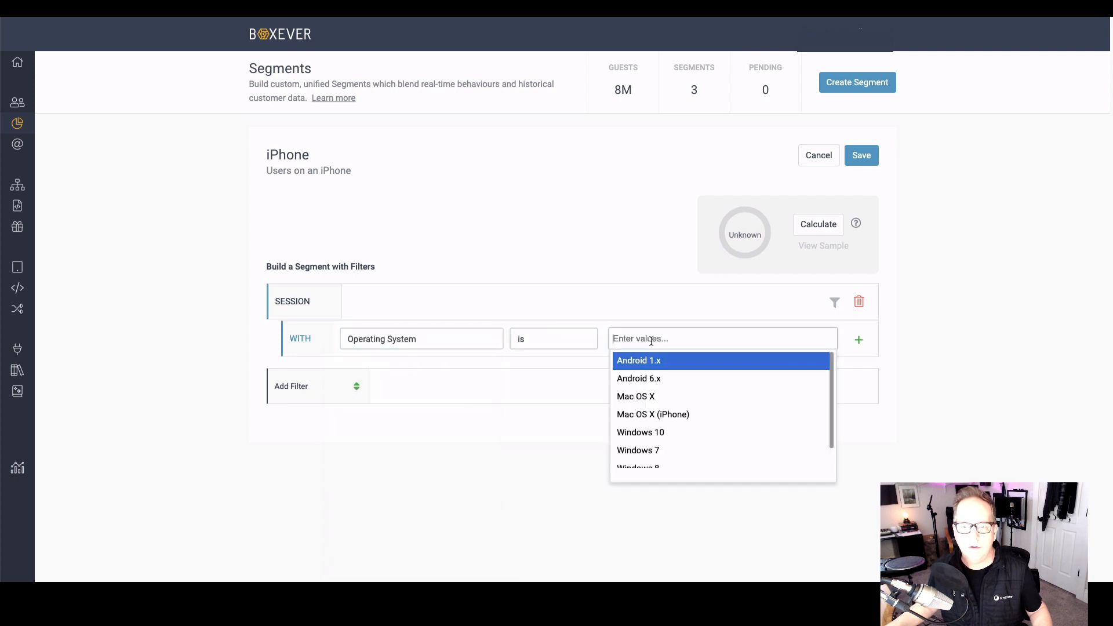
{"action": "left_click", "coordinate": [652, 411]}
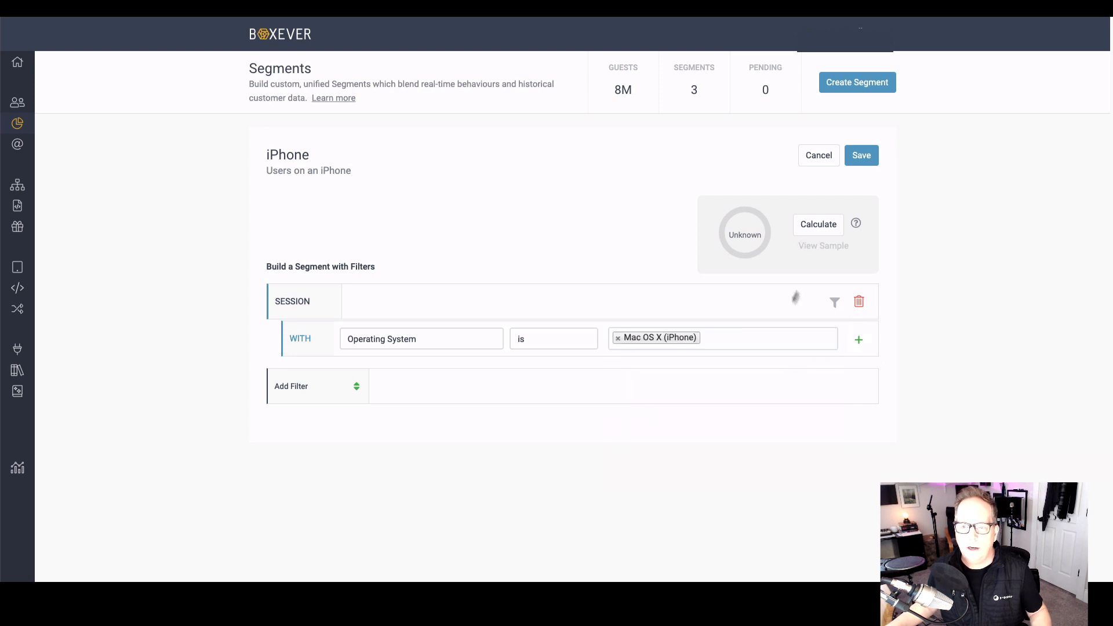
{"action": "left_click", "coordinate": [814, 227]}
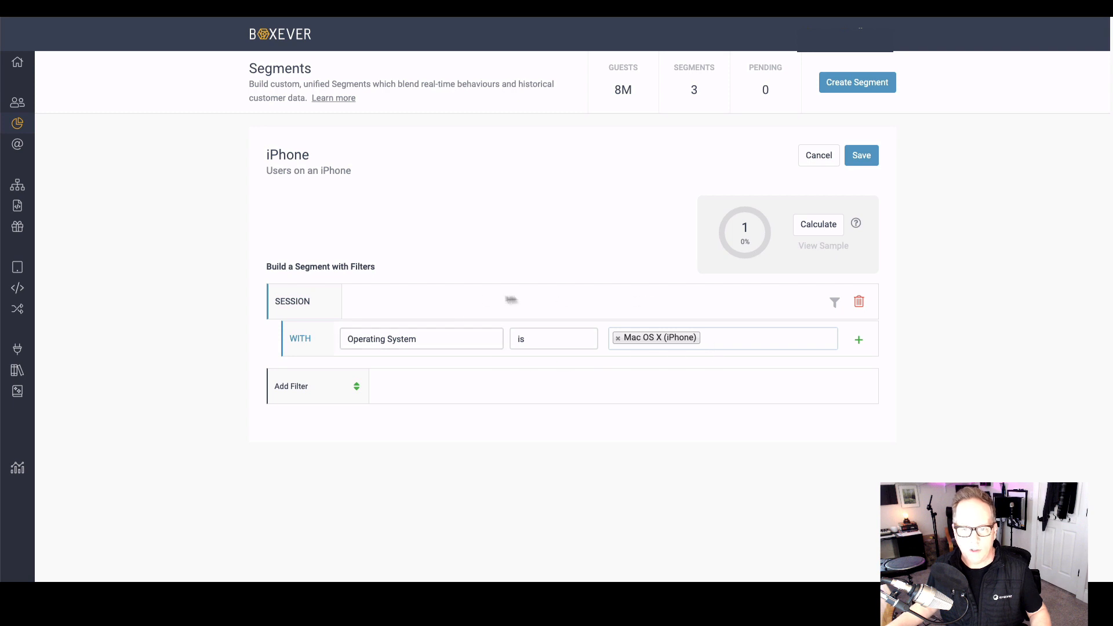
Step: Add an AND condition to the session filter where First Page contains "Fender"
{"action": "left_click", "coordinate": [858, 340]}
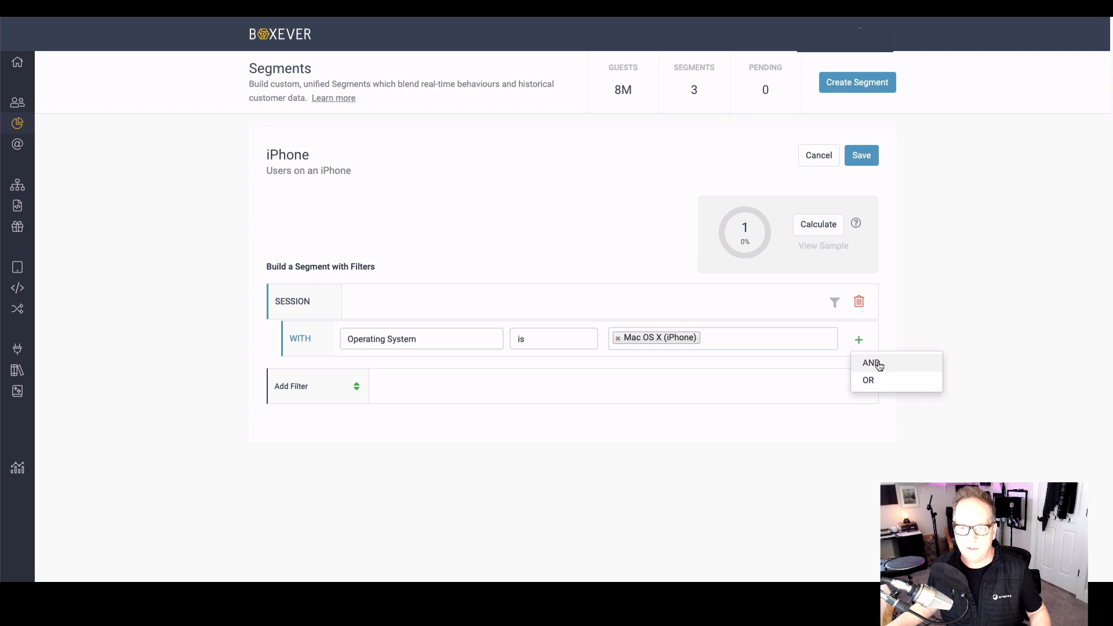
{"action": "left_click", "coordinate": [874, 365]}
{"action": "left_click", "coordinate": [366, 377]}
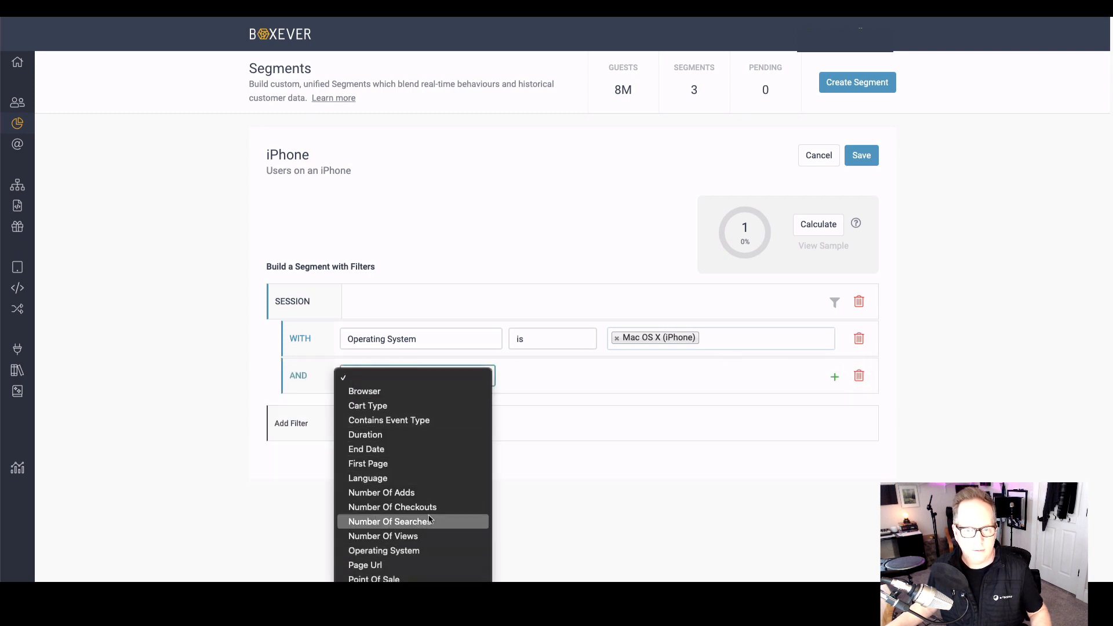
{"action": "left_click", "coordinate": [359, 465]}
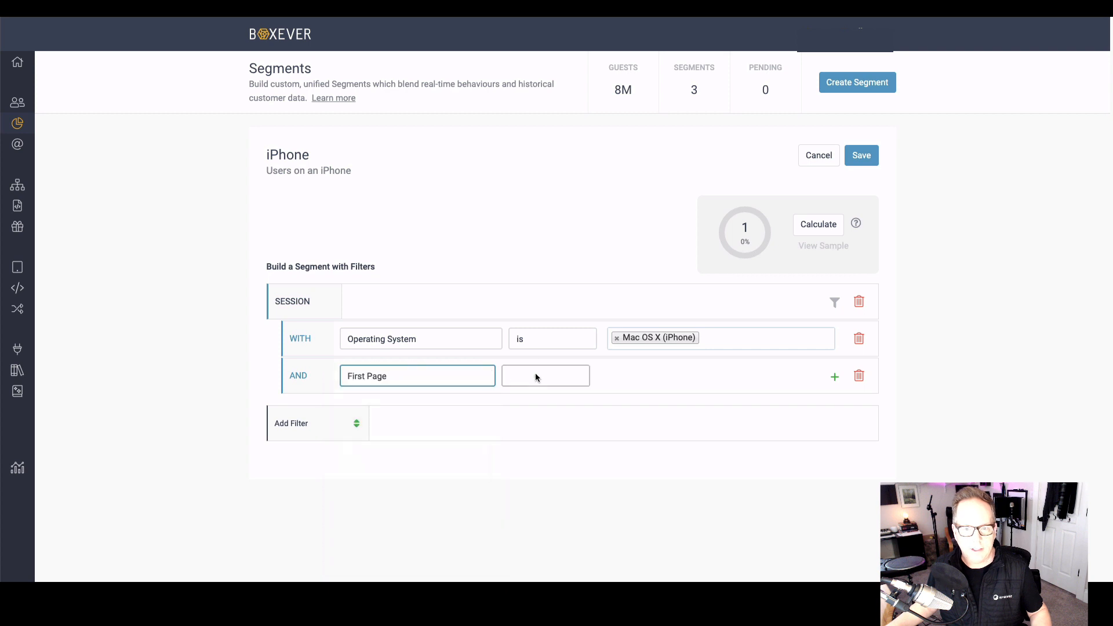
{"action": "left_click", "coordinate": [534, 373]}
{"action": "key", "text": "Return"}
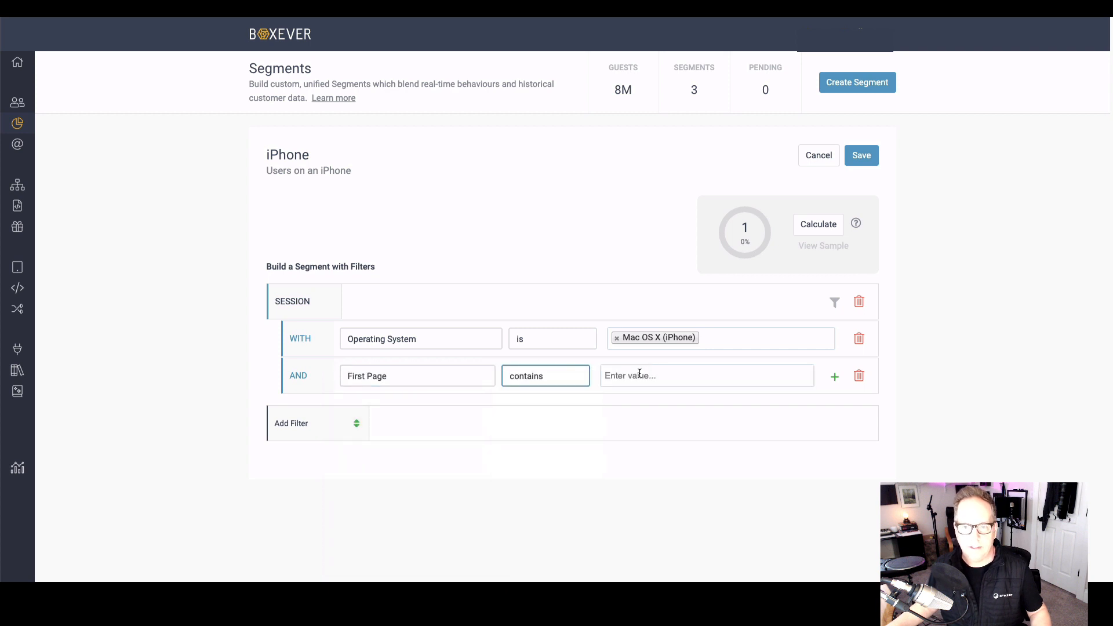
{"action": "left_click", "coordinate": [641, 375]}
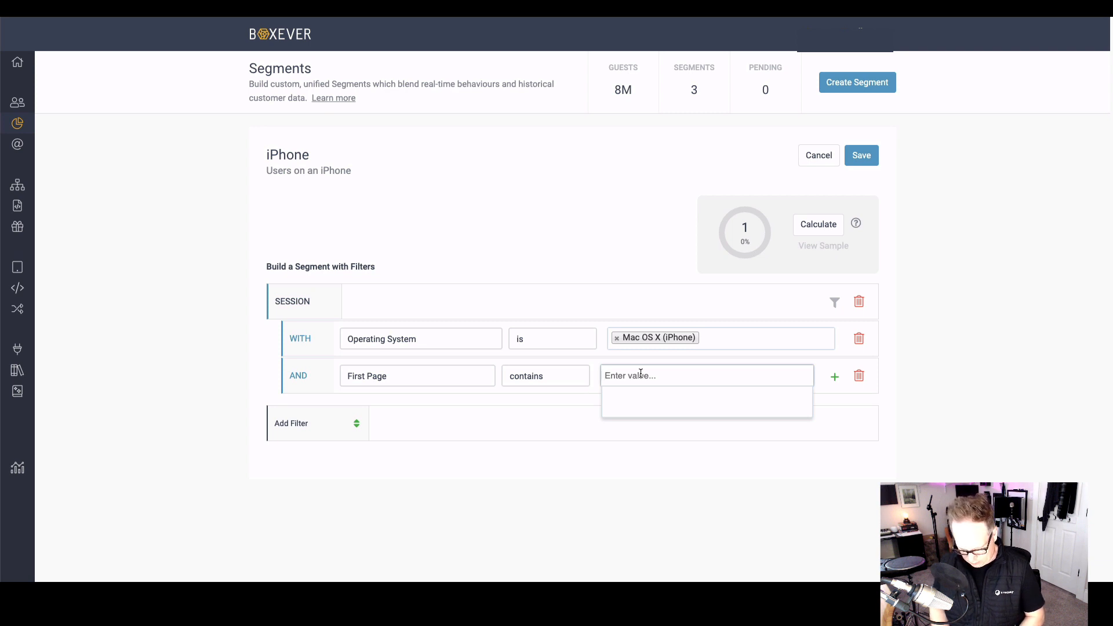
{"action": "type", "text": "Fender"}
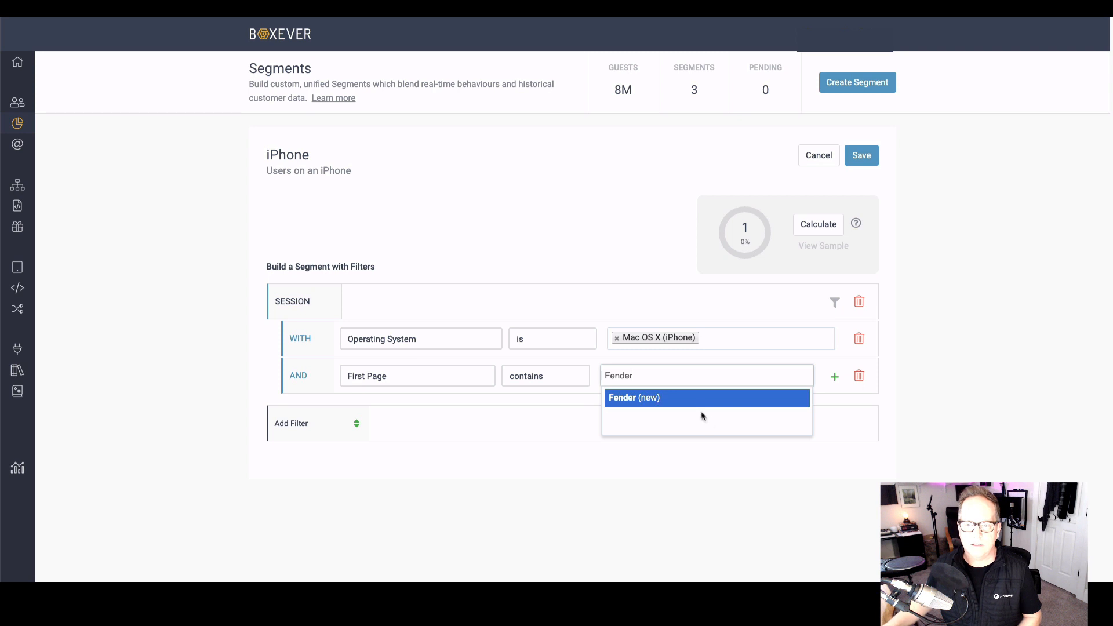
{"action": "key", "text": "Return"}
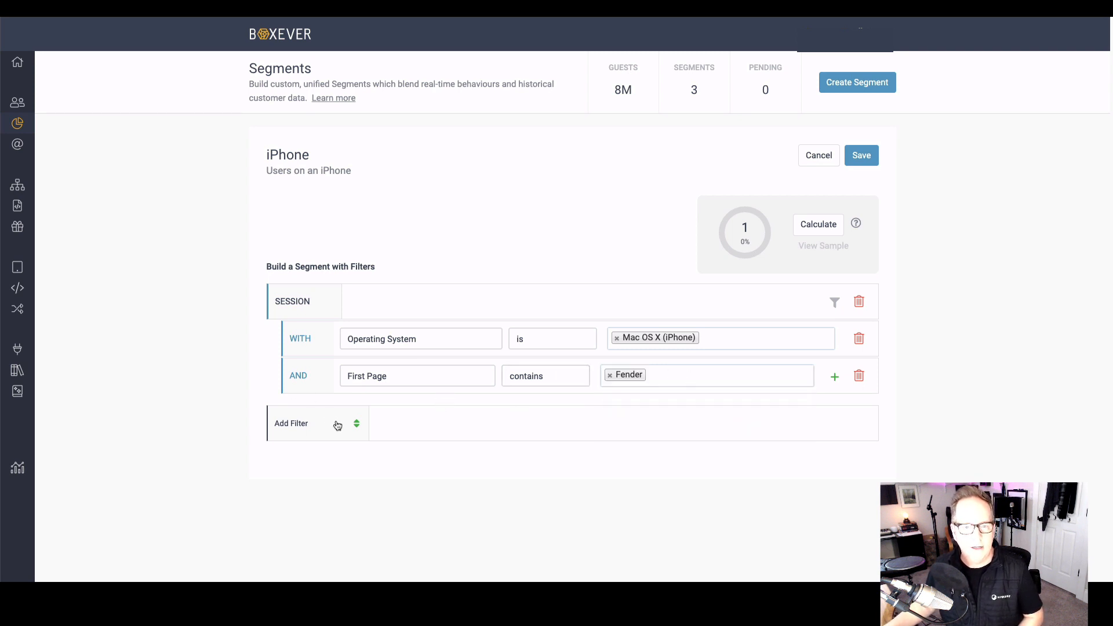
Step: Add a guest filter where Age is greater than 25, and recalculate the segment's size
{"action": "left_click", "coordinate": [337, 426]}
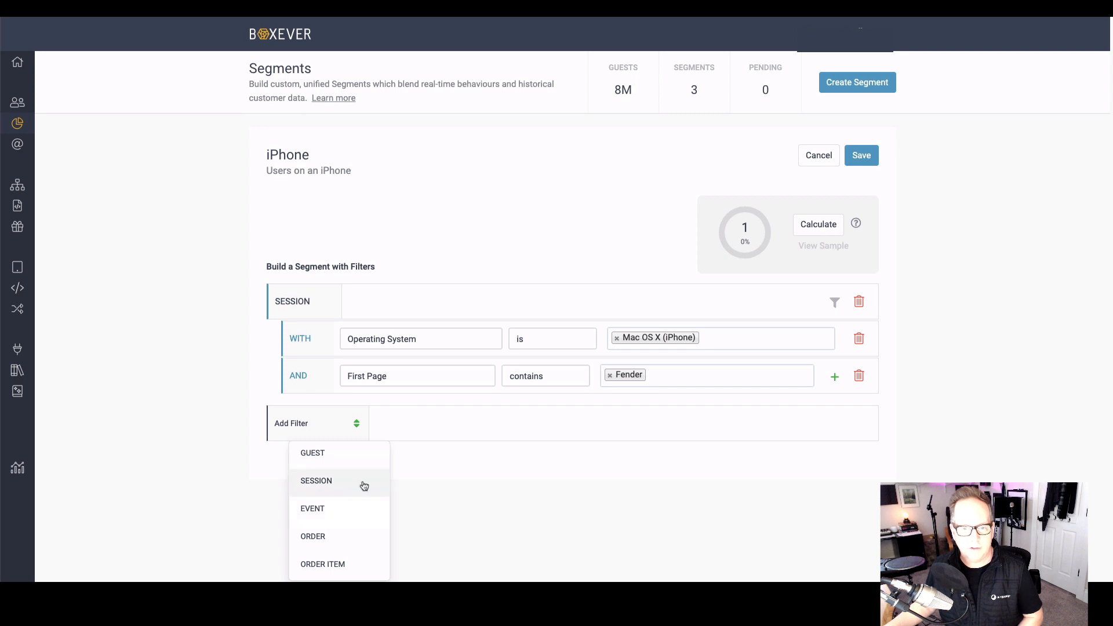
{"action": "left_click", "coordinate": [329, 457]}
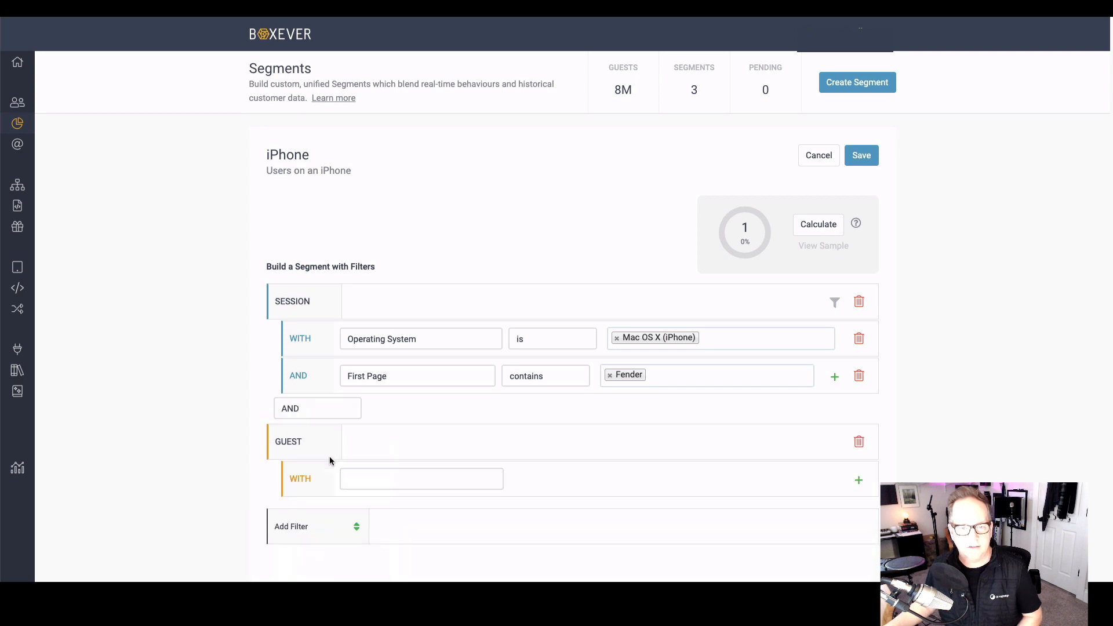
{"action": "left_click", "coordinate": [361, 476]}
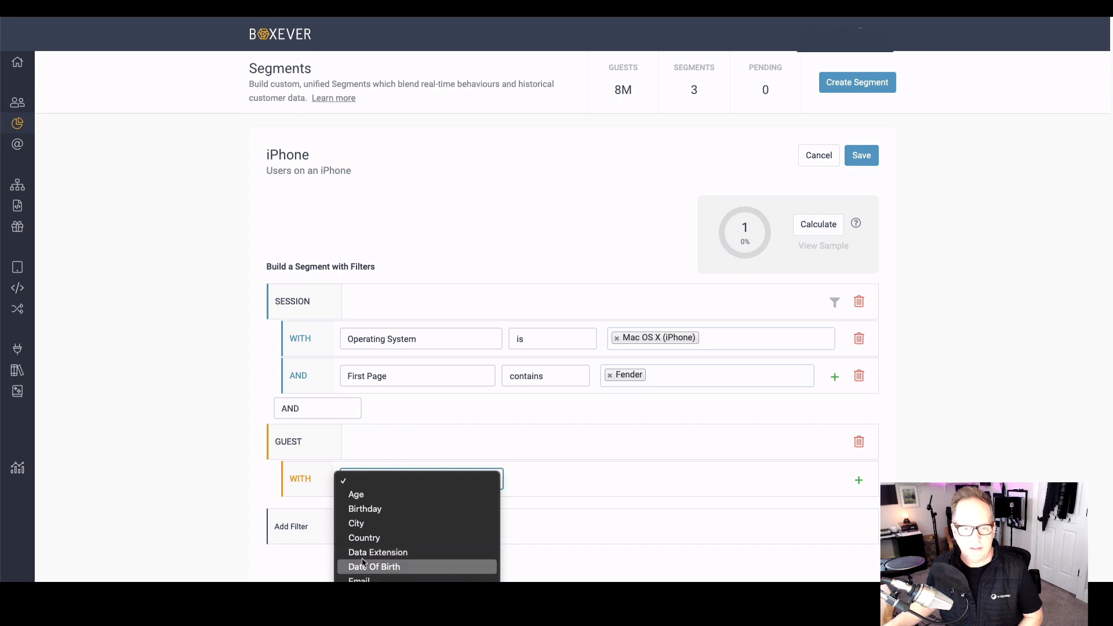
{"action": "left_click", "coordinate": [357, 493]}
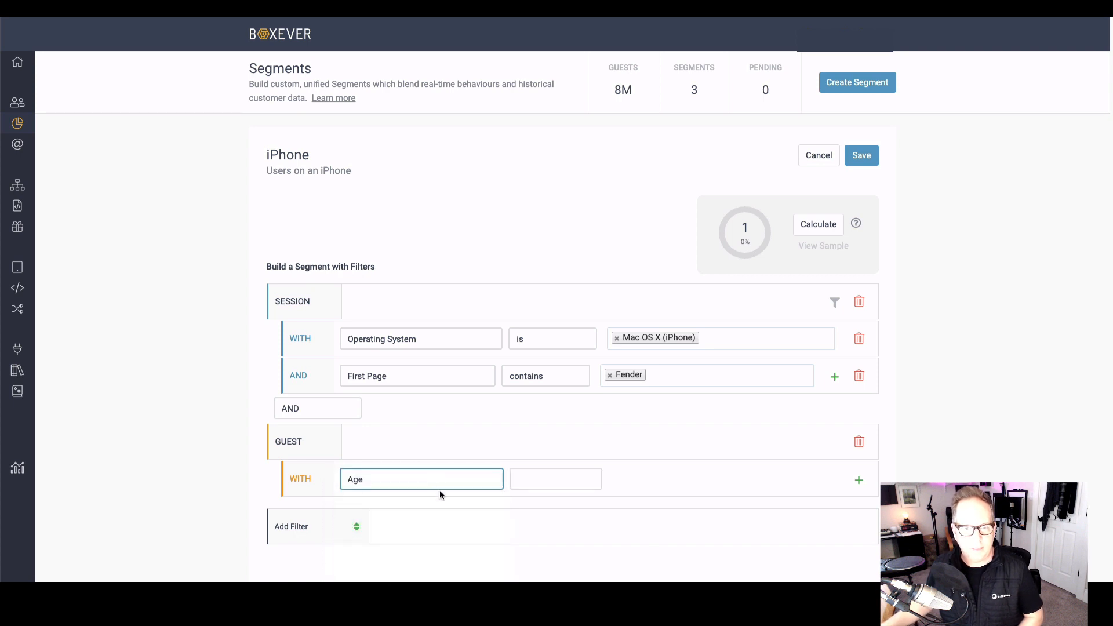
{"action": "left_click", "coordinate": [530, 476]}
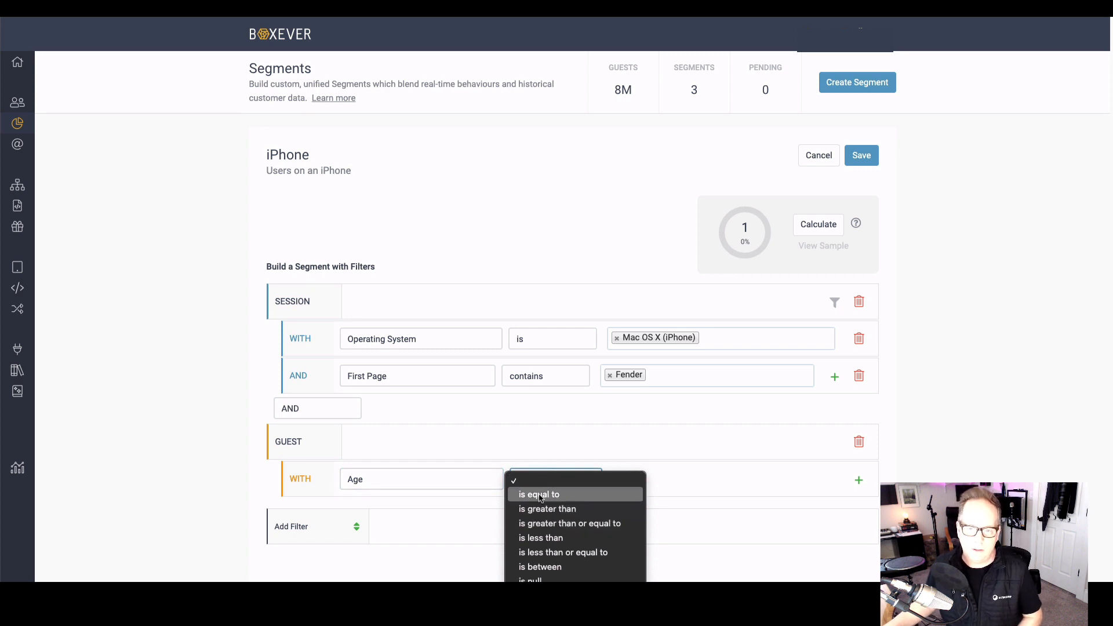
{"action": "left_click", "coordinate": [539, 496]}
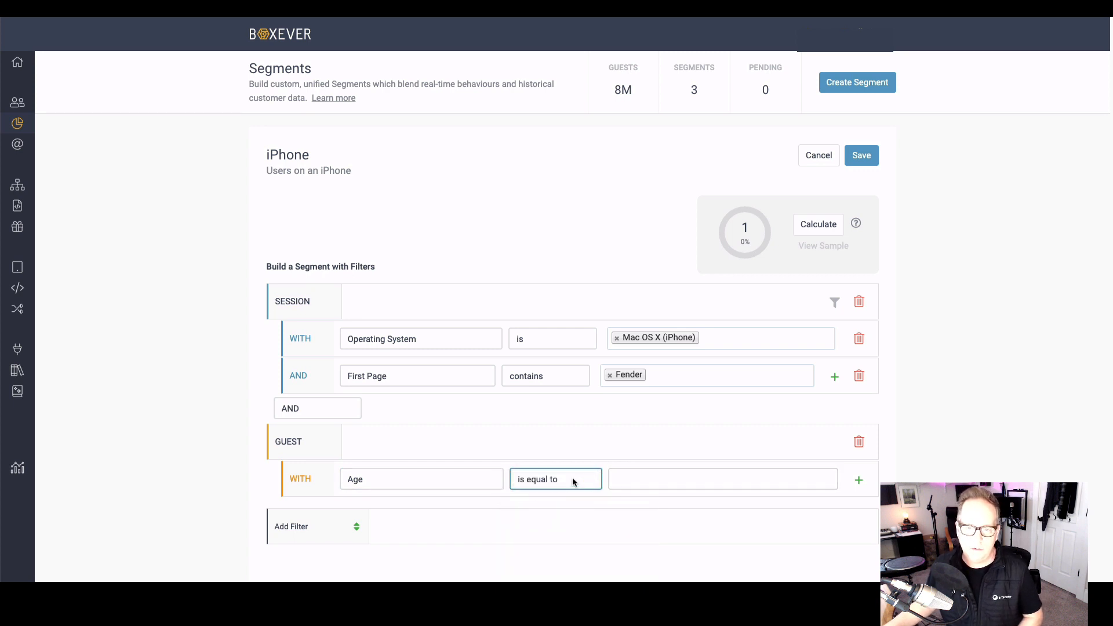
{"action": "left_click", "coordinate": [573, 482]}
{"action": "left_click", "coordinate": [574, 496]}
{"action": "left_click", "coordinate": [656, 472]}
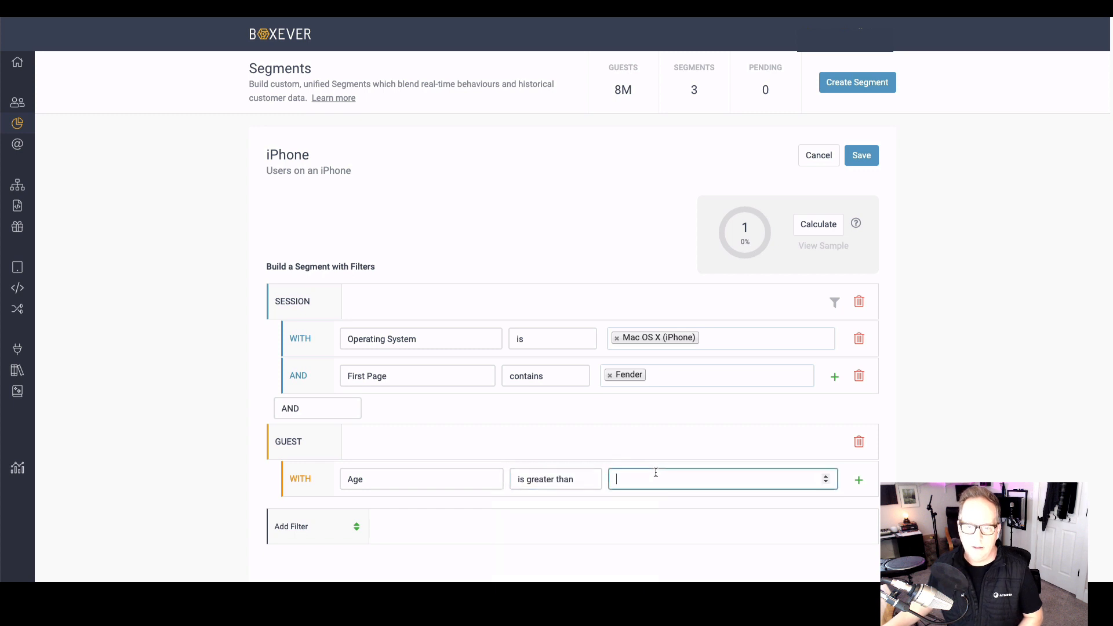
{"action": "left_click", "coordinate": [690, 442]}
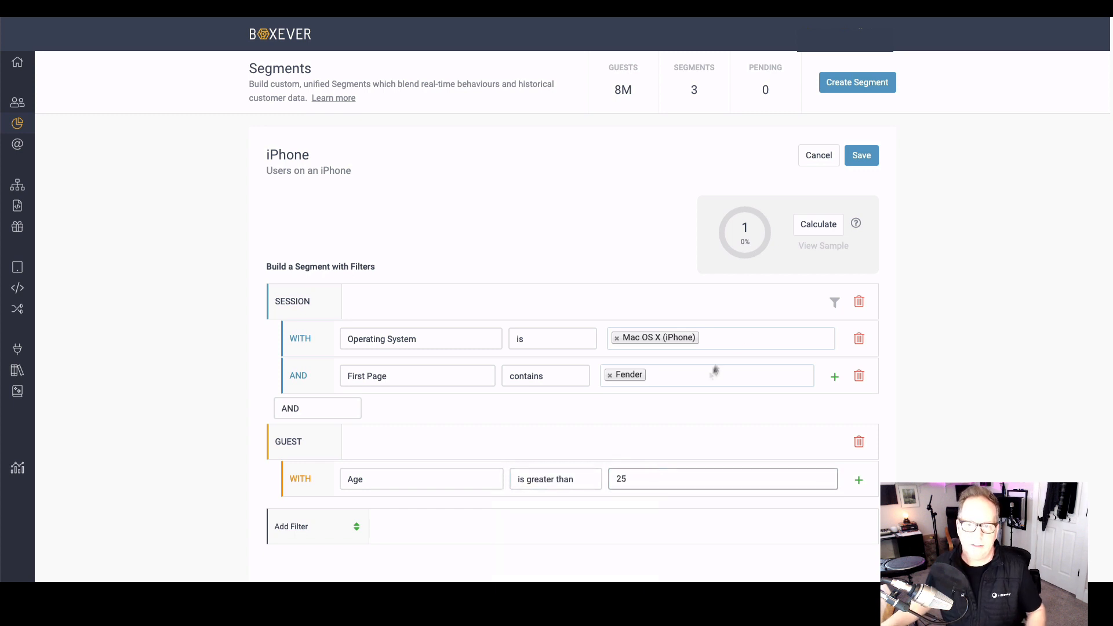
{"action": "left_click", "coordinate": [817, 227]}
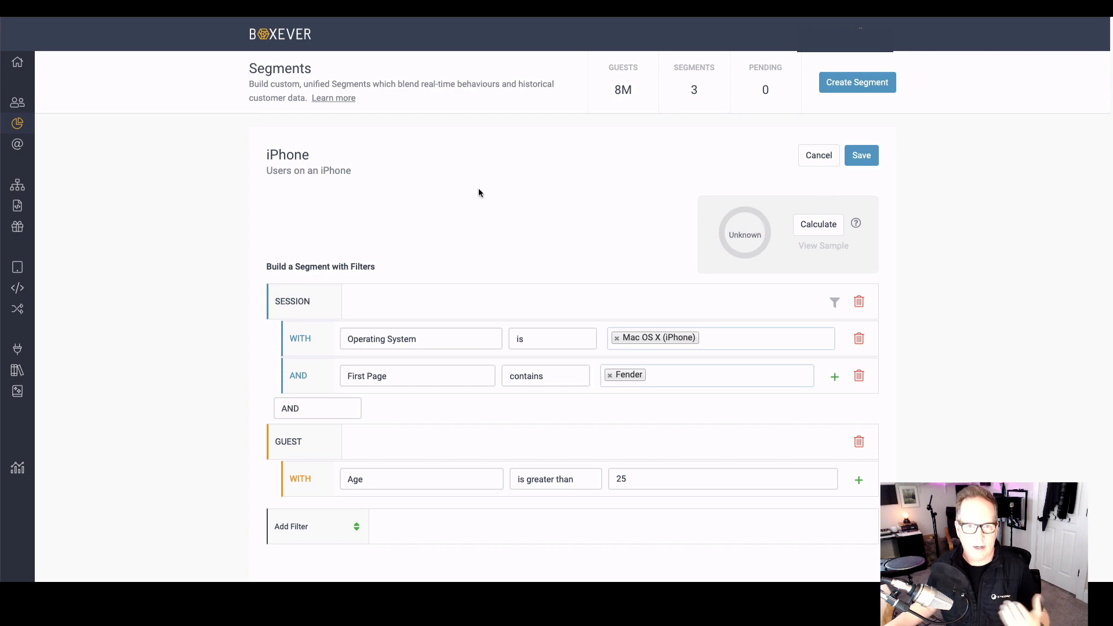
Step: Open the last anonymous customer in the guest list and examine the profile's overview, from value insights down to segments and recent orders
{"action": "mouse_move", "coordinate": [17, 145]}
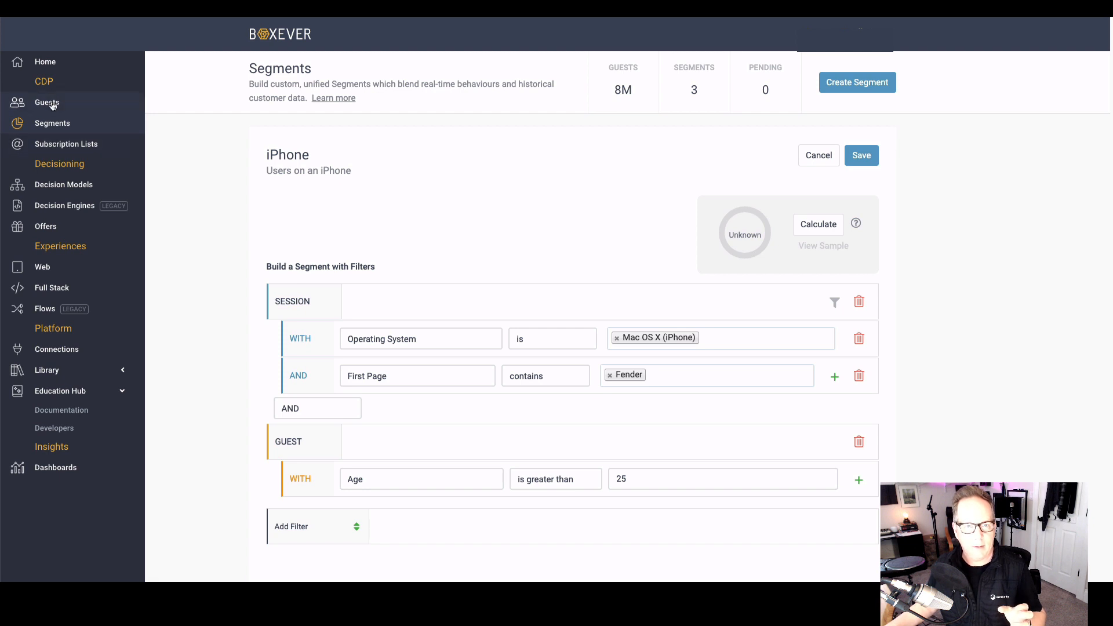
{"action": "left_click", "coordinate": [52, 103]}
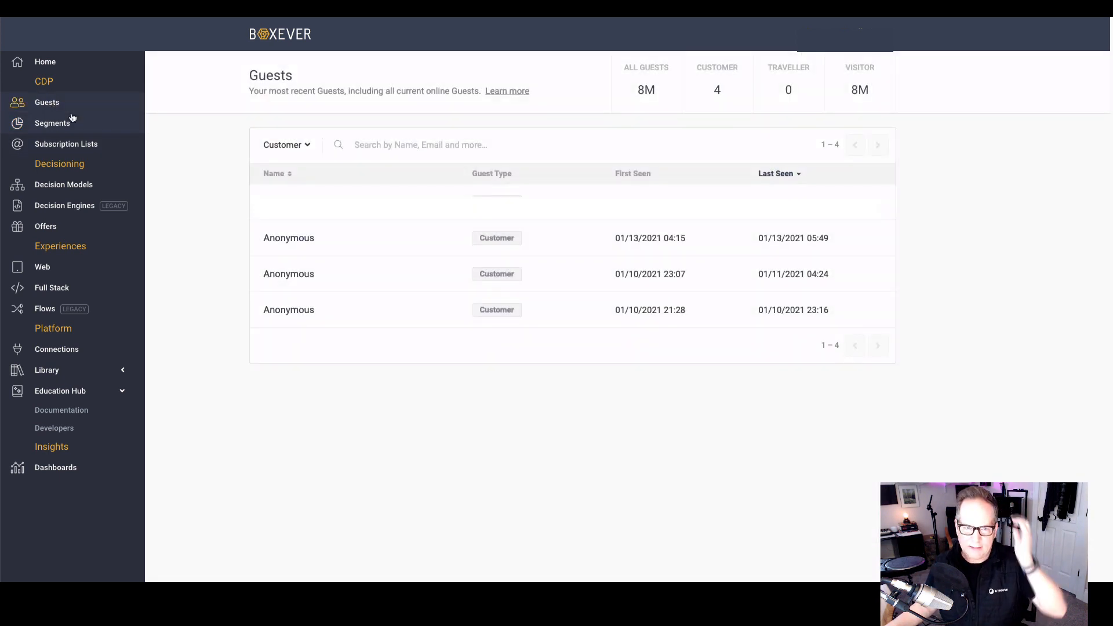
{"action": "left_click", "coordinate": [286, 311]}
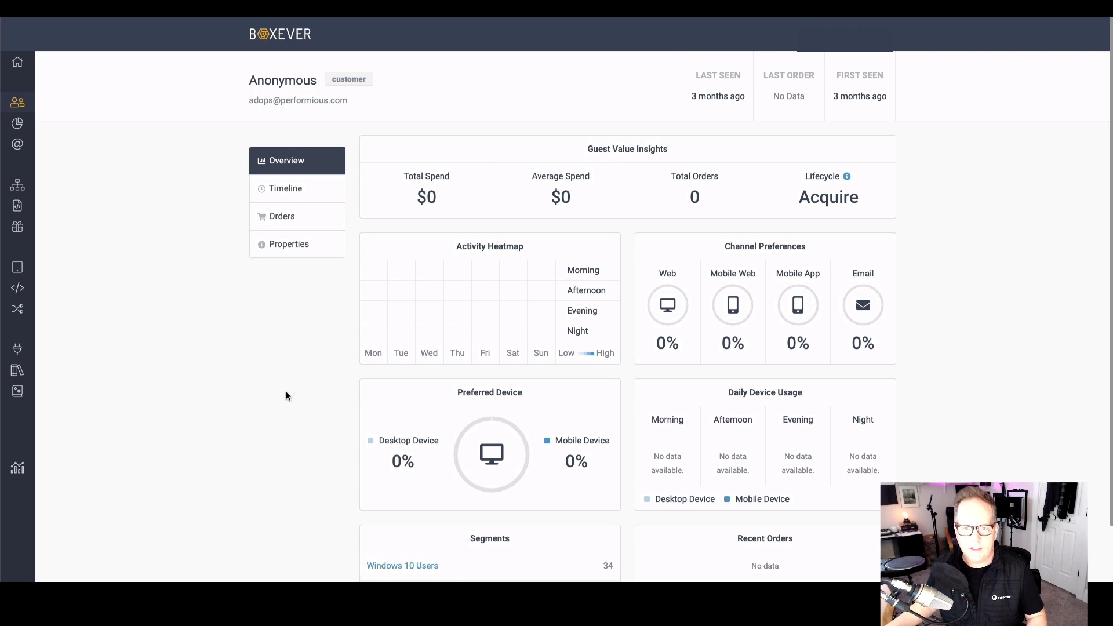
{"action": "scroll", "coordinate": [286, 394], "scroll_direction": "down", "scroll_amount": 2}
{"action": "scroll", "coordinate": [286, 394], "scroll_direction": "up", "scroll_amount": 2}
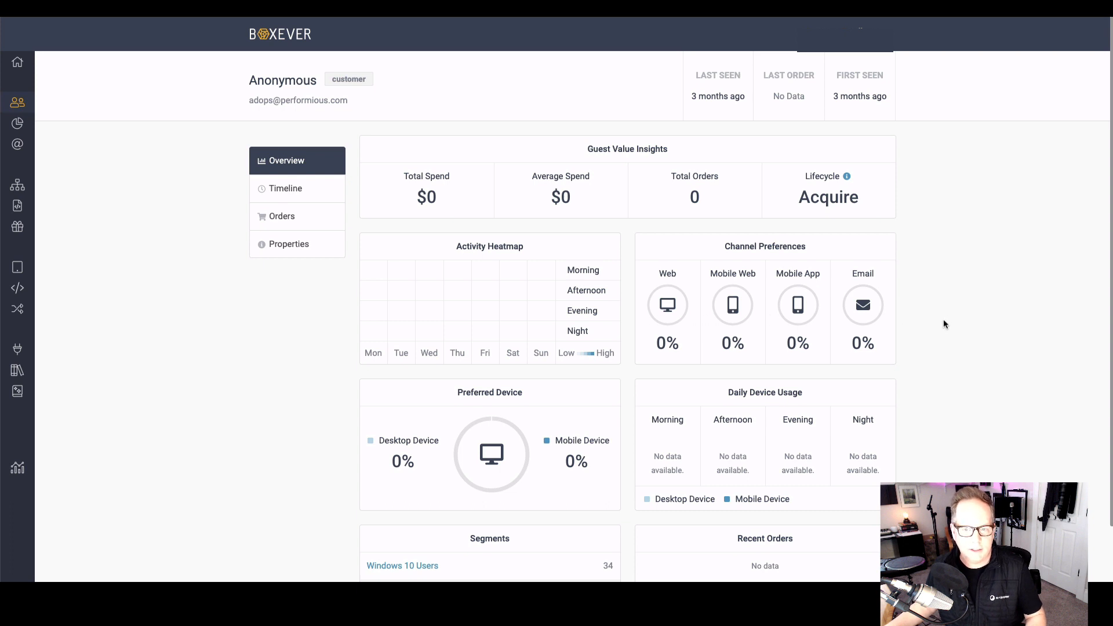
{"action": "scroll", "coordinate": [943, 322], "scroll_direction": "down", "scroll_amount": 2}
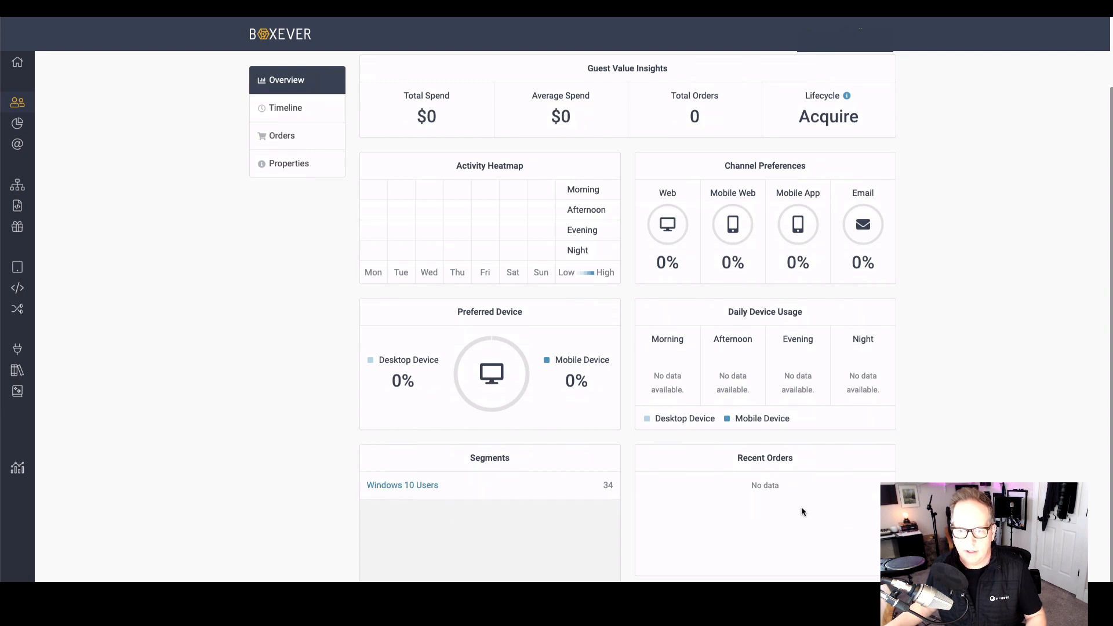
{"action": "scroll", "coordinate": [802, 511], "scroll_direction": "up", "scroll_amount": 2}
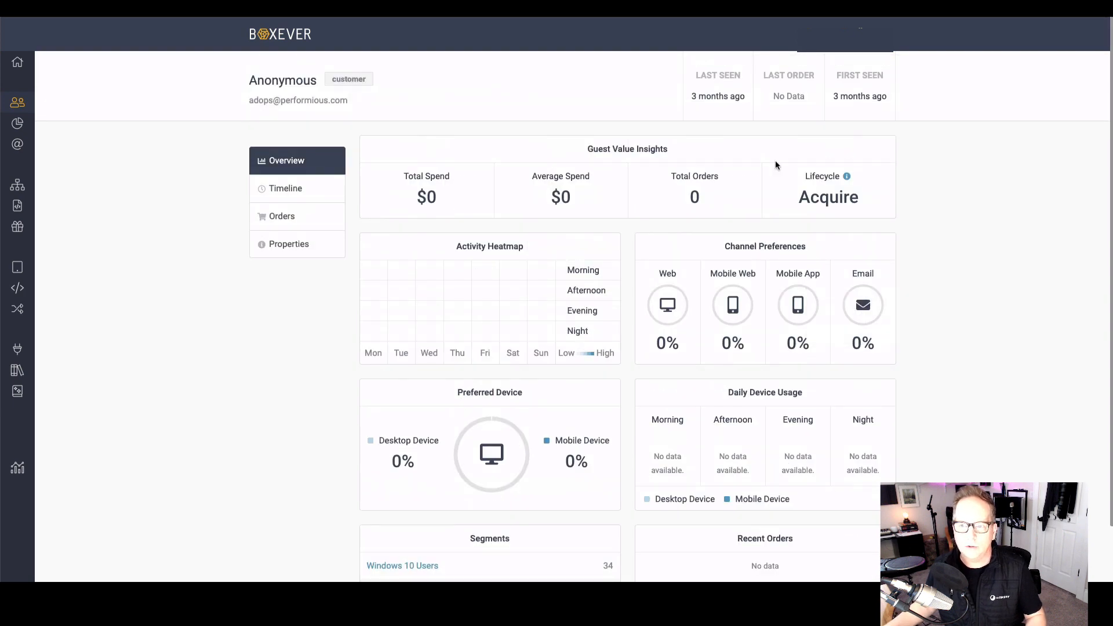
Step: Review the guest's interactions timeline, orders and properties, and return to the profile overview
{"action": "left_click", "coordinate": [316, 192]}
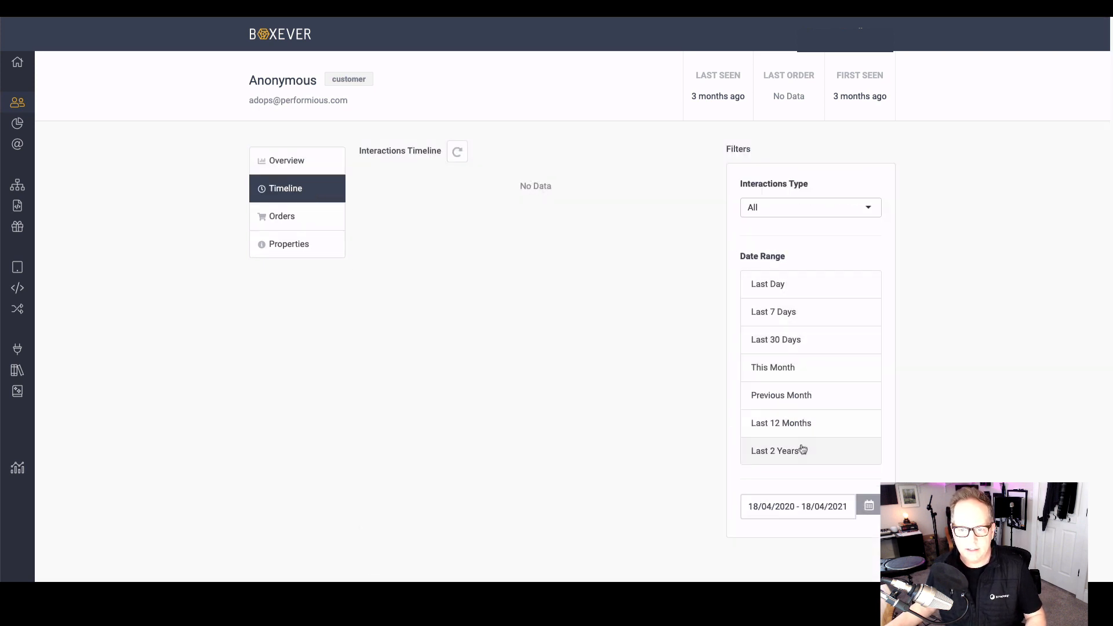
{"action": "left_click", "coordinate": [283, 218]}
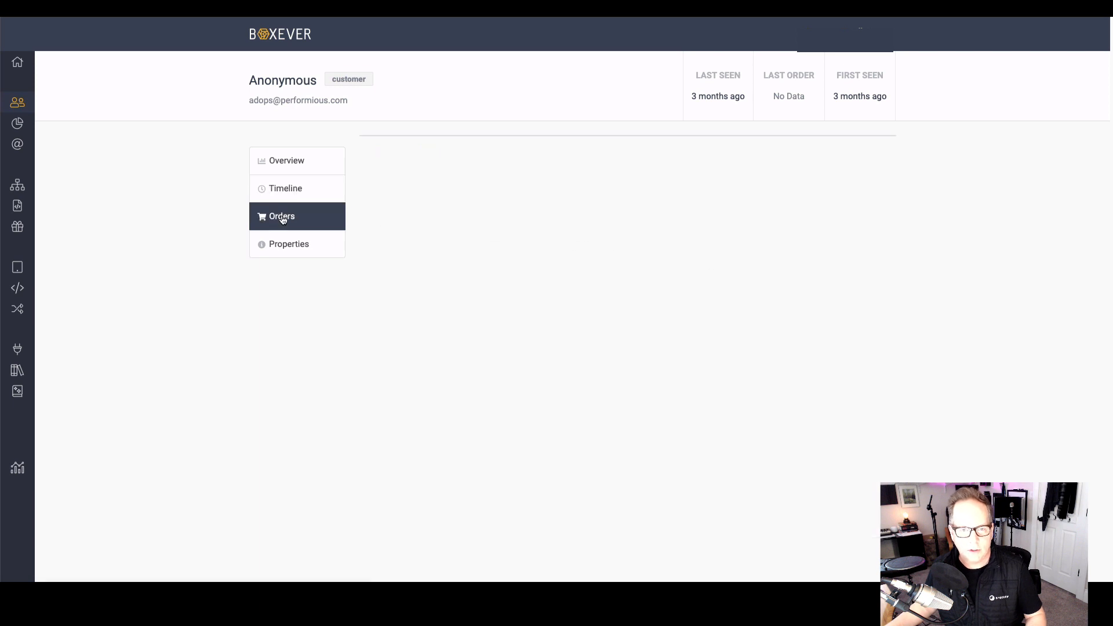
{"action": "left_click", "coordinate": [289, 247]}
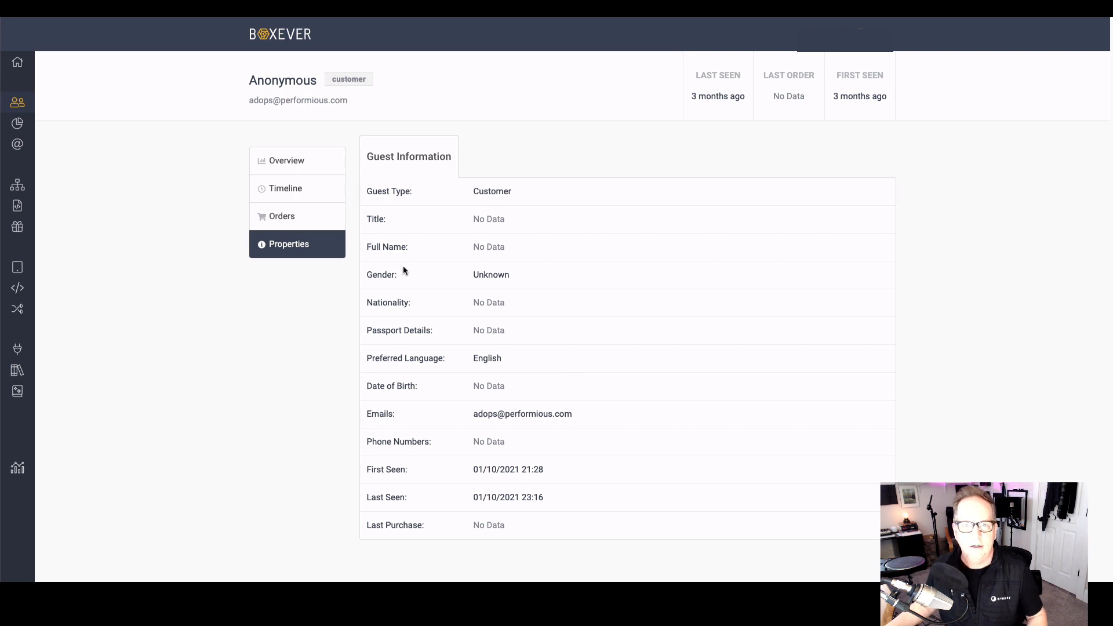
{"action": "left_click", "coordinate": [294, 172]}
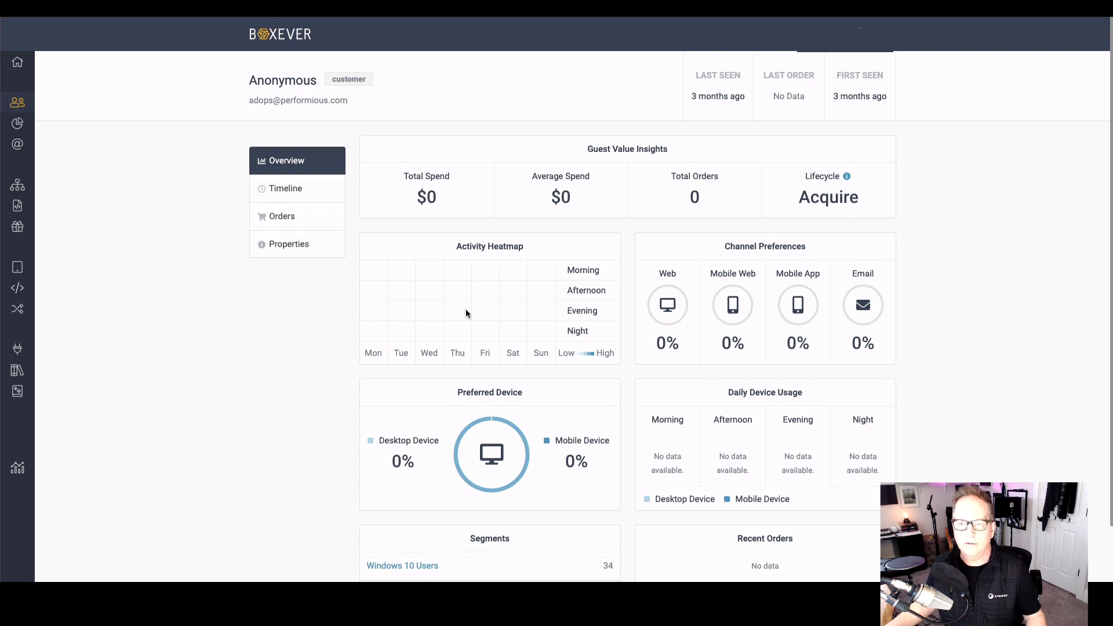
{"action": "mouse_move", "coordinate": [24, 148]}
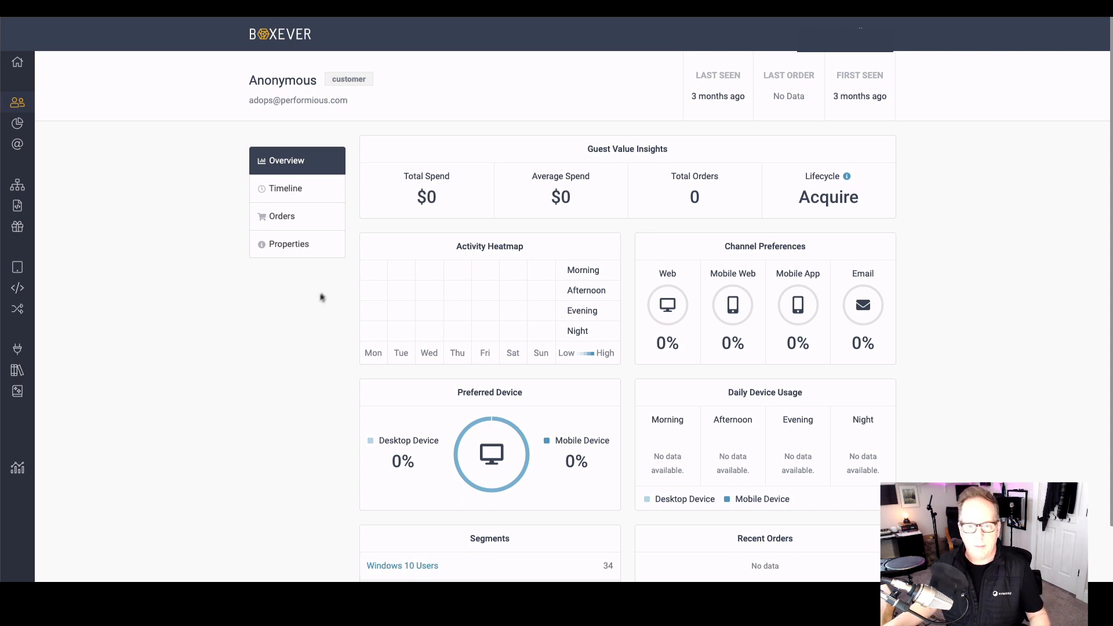
{"action": "mouse_move", "coordinate": [771, 267]}
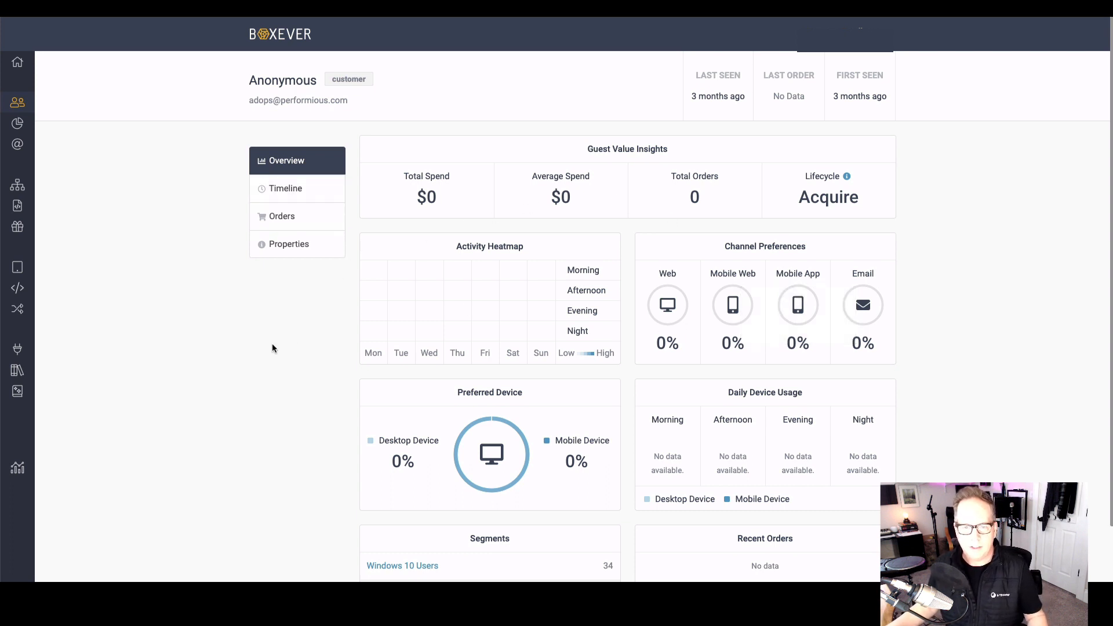
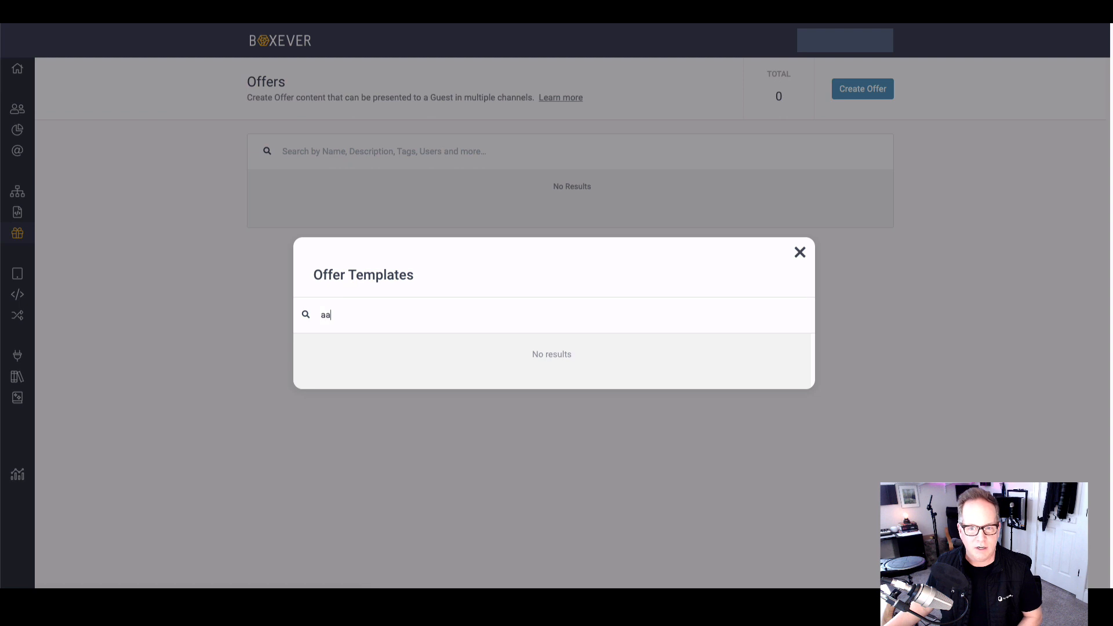
Step: Search the offer templates for "Main", clear the search, and close the template list
{"action": "type", "text": "h"}
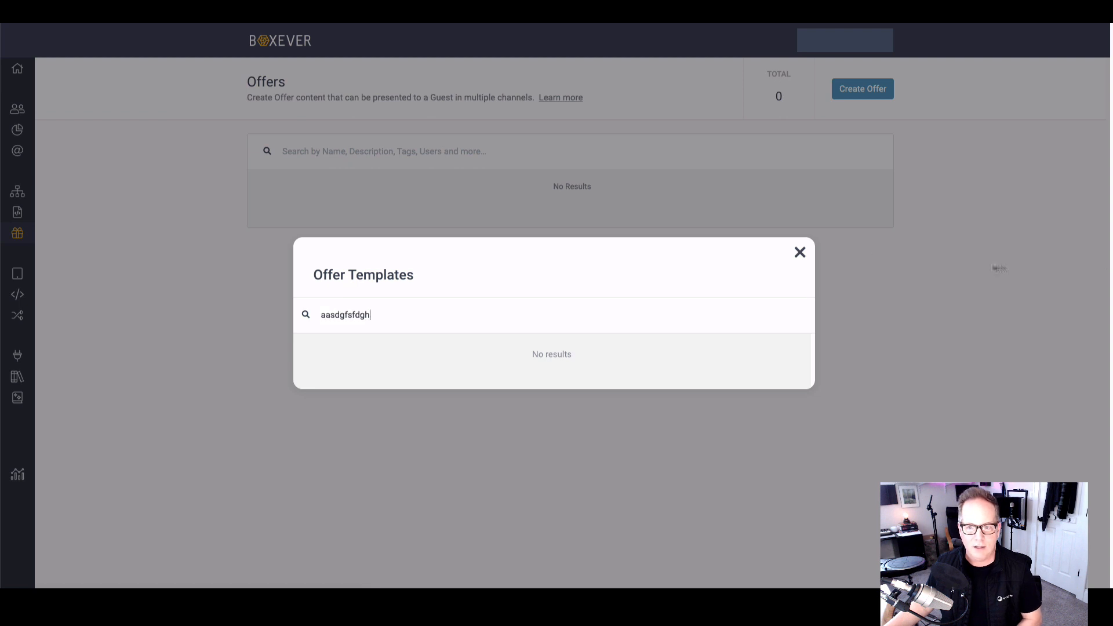
{"action": "double_click", "coordinate": [397, 314]}
{"action": "type", "text": "Main"}
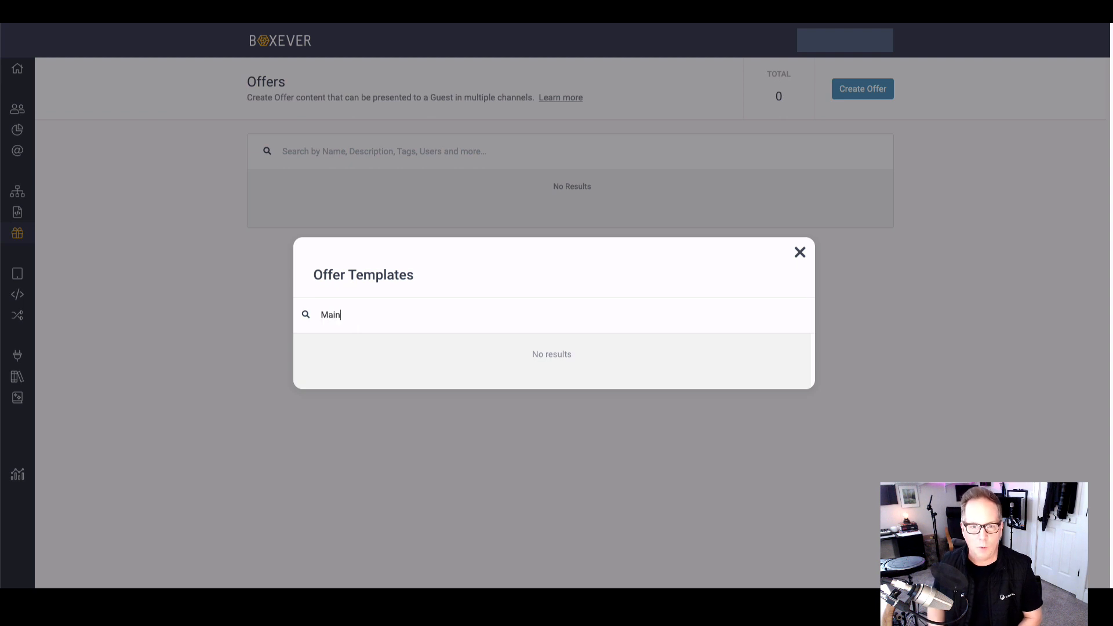
{"action": "key", "text": "BackSpace"}
{"action": "key", "text": "BackSpace"}
{"action": "key", "text": "BackSpace"}
{"action": "key", "text": "BackSpace"}
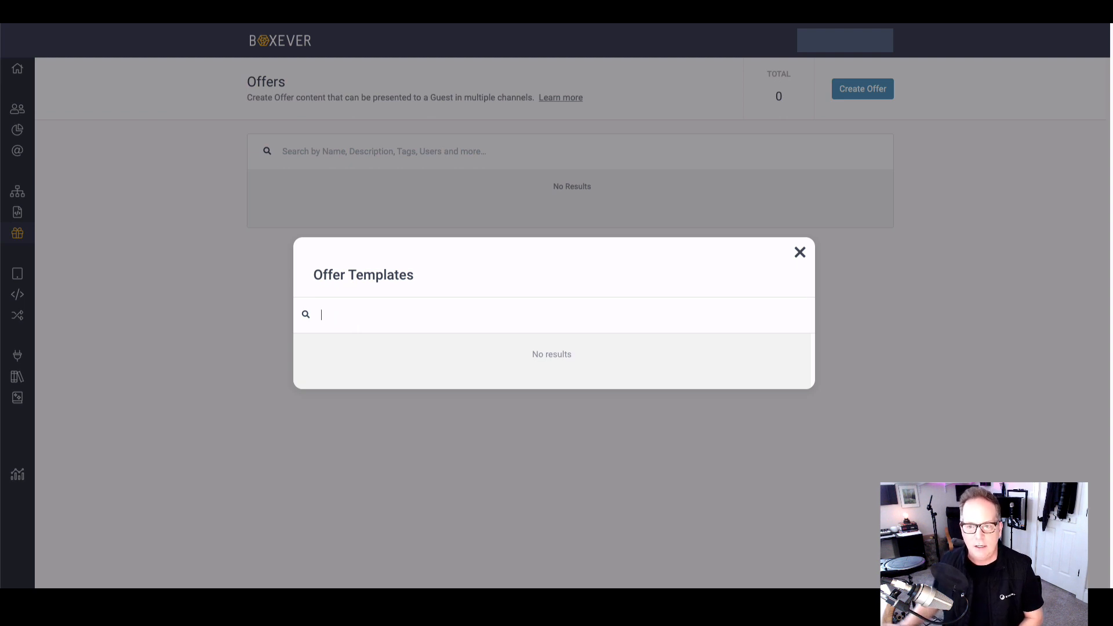
{"action": "left_click", "coordinate": [800, 253]}
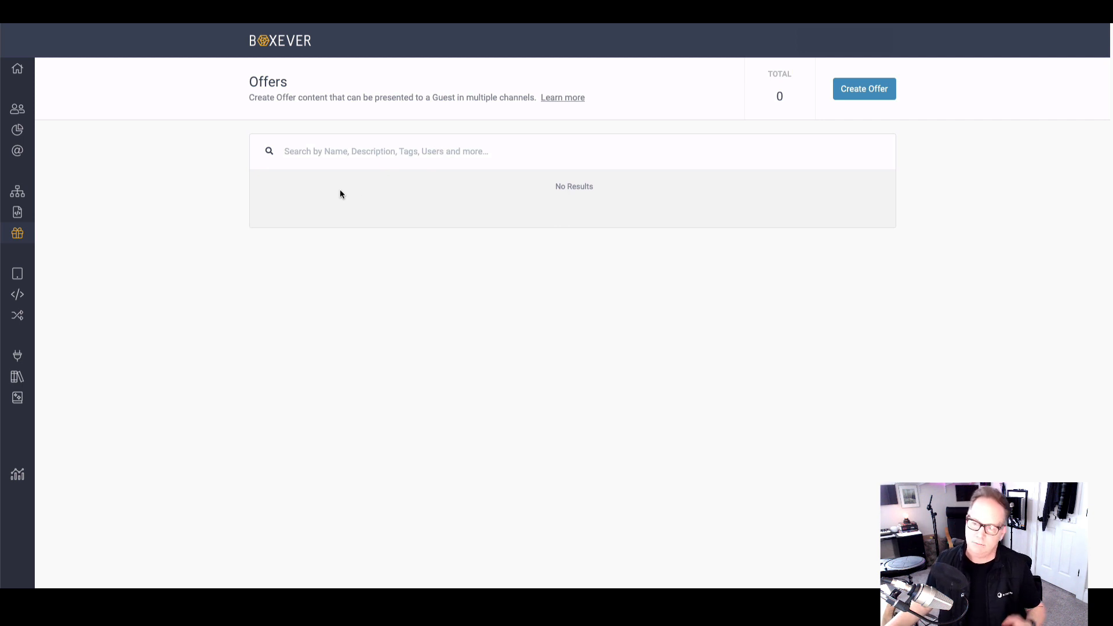
Step: Create a new decision model titled "Fender Buyer"
{"action": "mouse_move", "coordinate": [35, 234]}
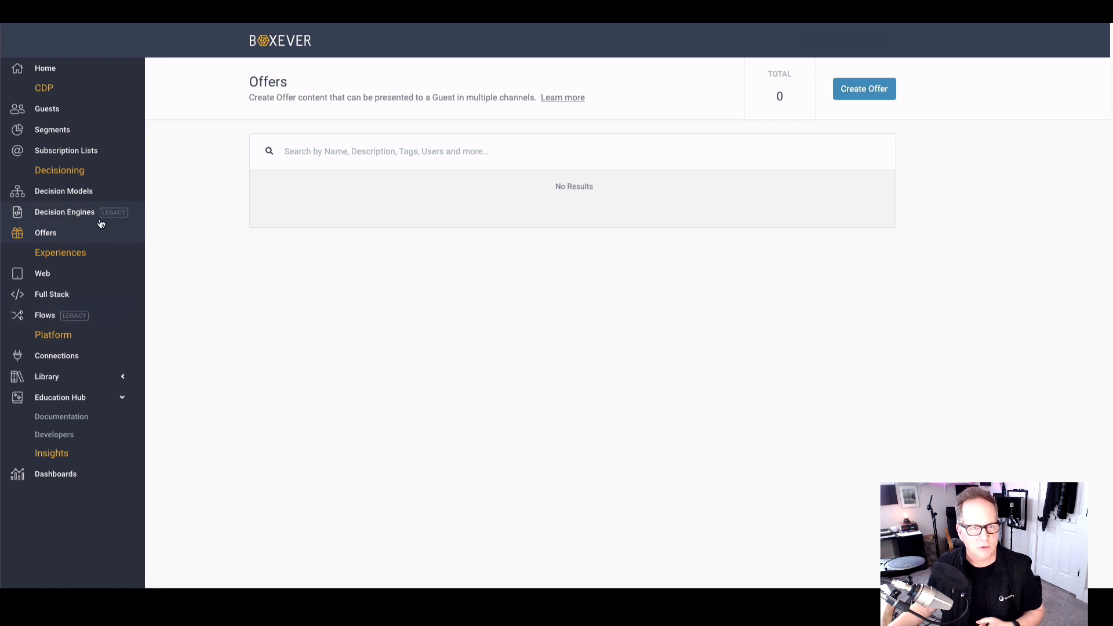
{"action": "left_click", "coordinate": [54, 193]}
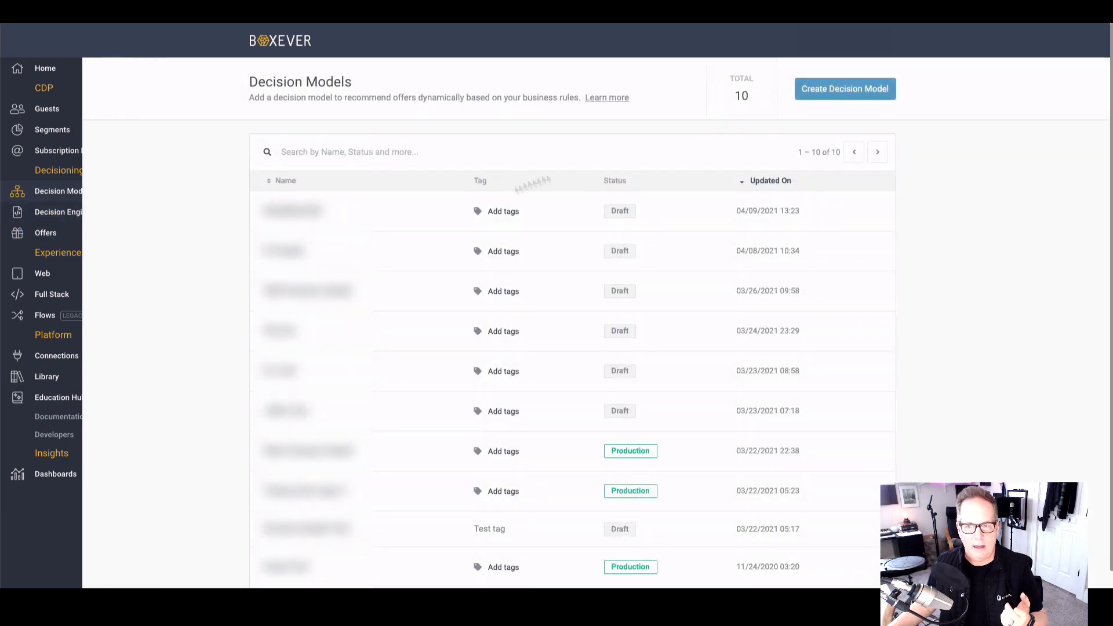
{"action": "left_click", "coordinate": [846, 93]}
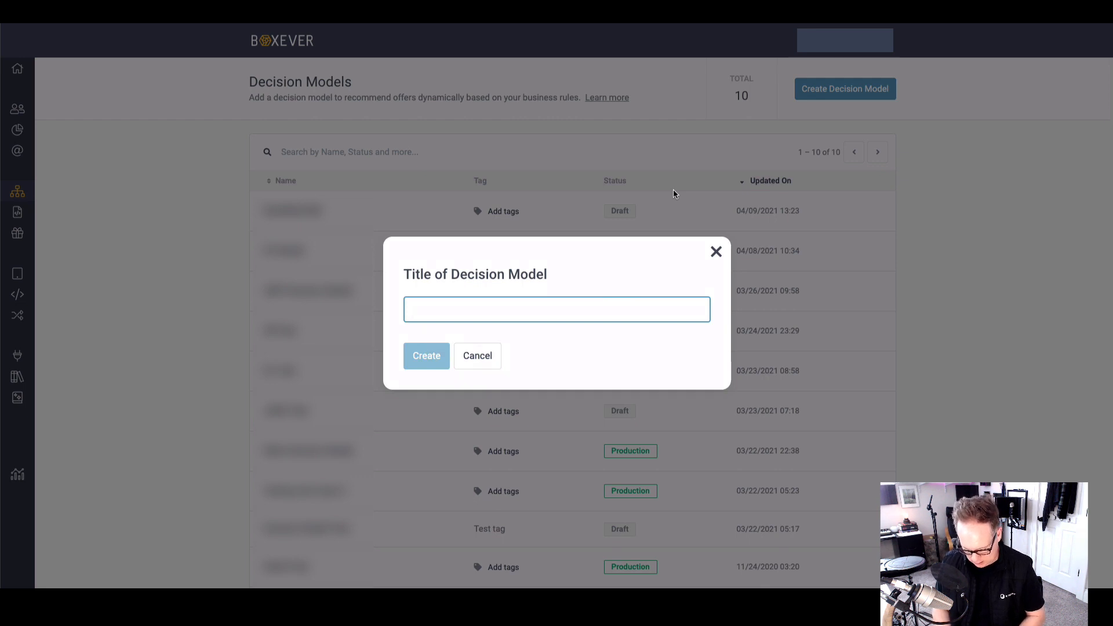
{"action": "type", "text": "Fend"}
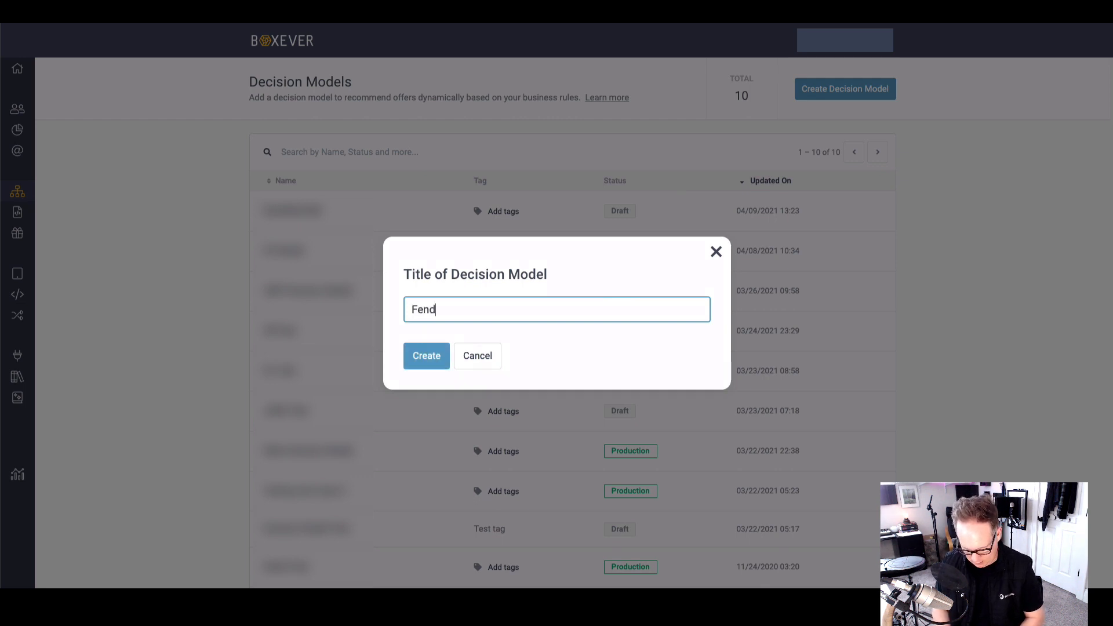
{"action": "type", "text": "er Buyer"}
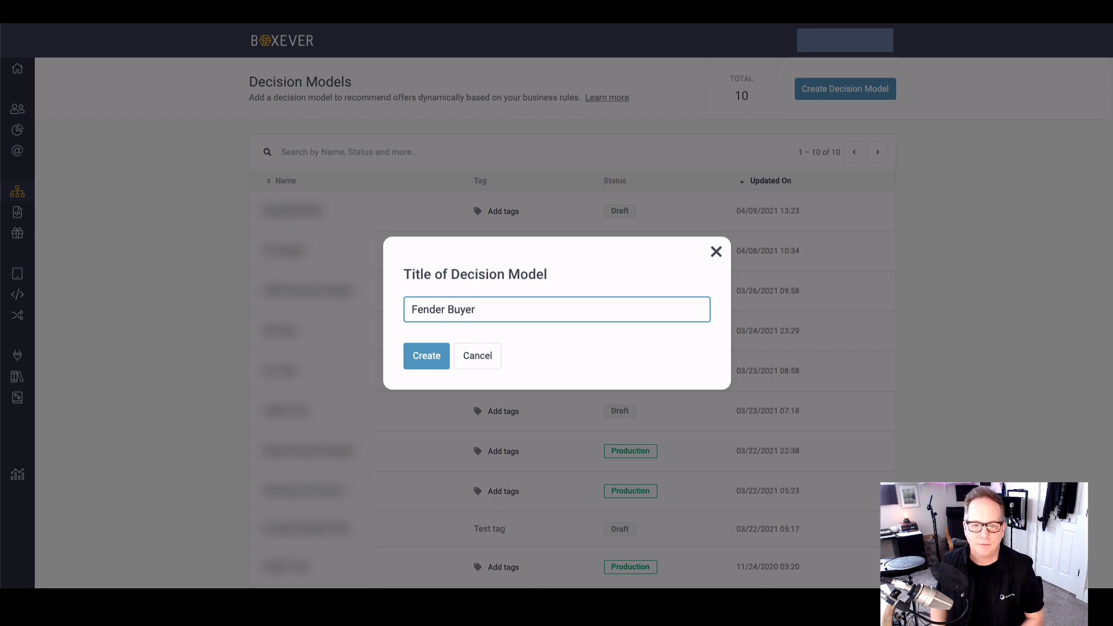
{"action": "left_click", "coordinate": [421, 353]}
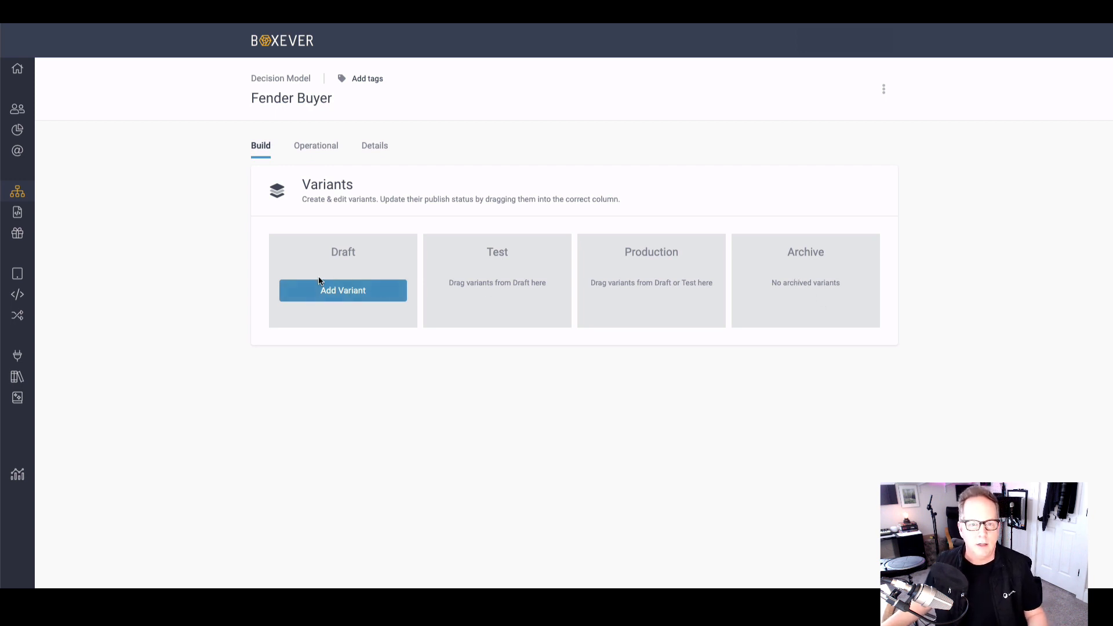
Step: Add a draft variant titled "Telecaster" to the Fender Buyer decision model and open its canvas
{"action": "left_click", "coordinate": [321, 291]}
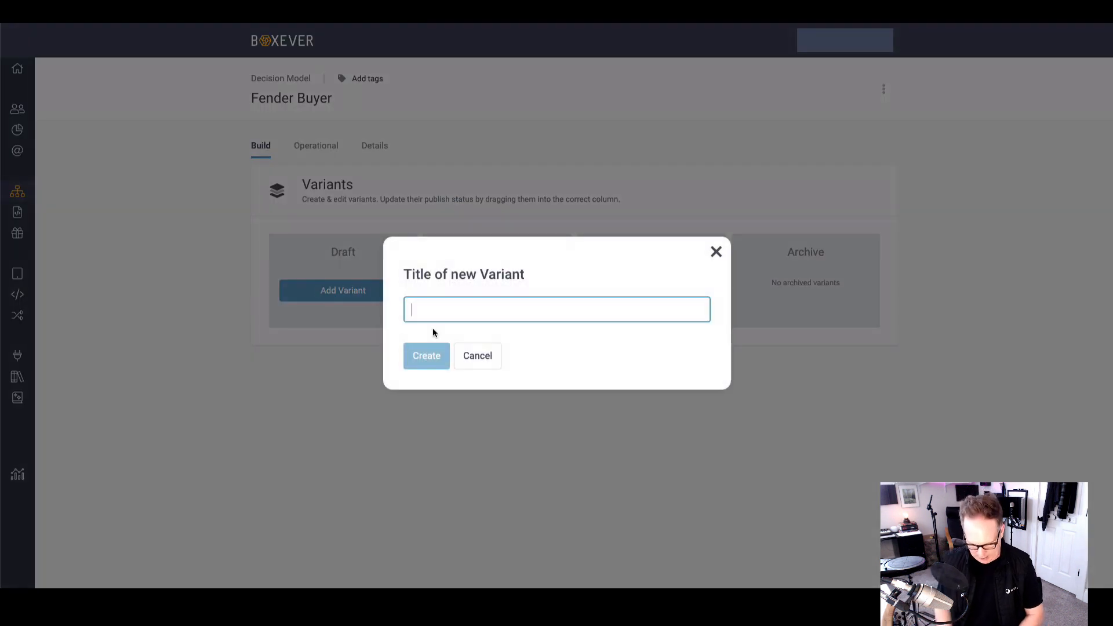
{"action": "type", "text": "Teleca"}
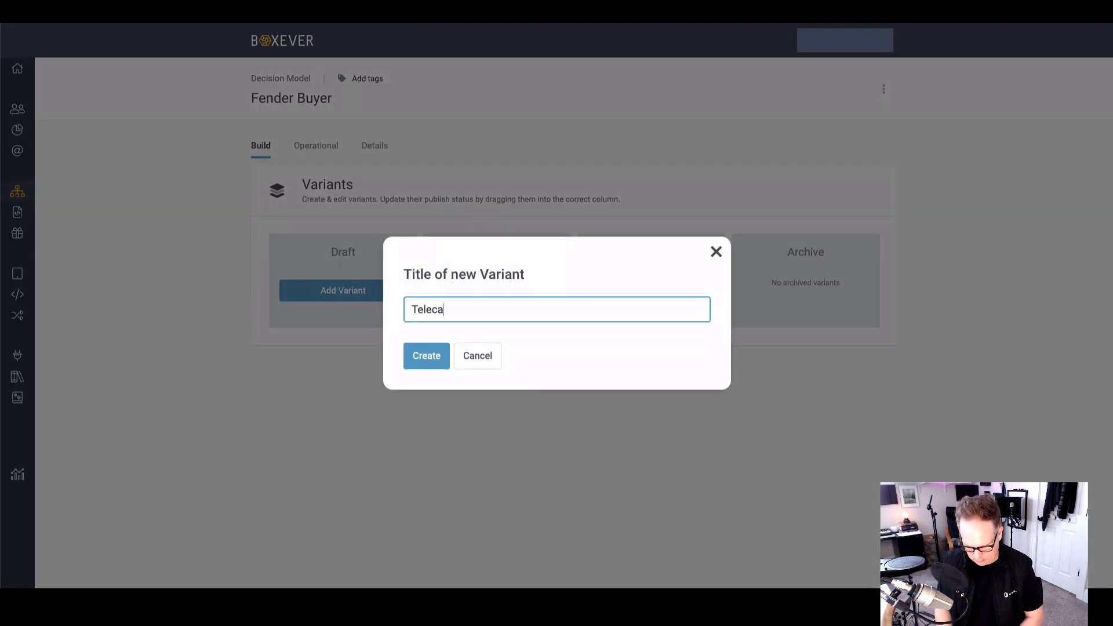
{"action": "type", "text": "ster"}
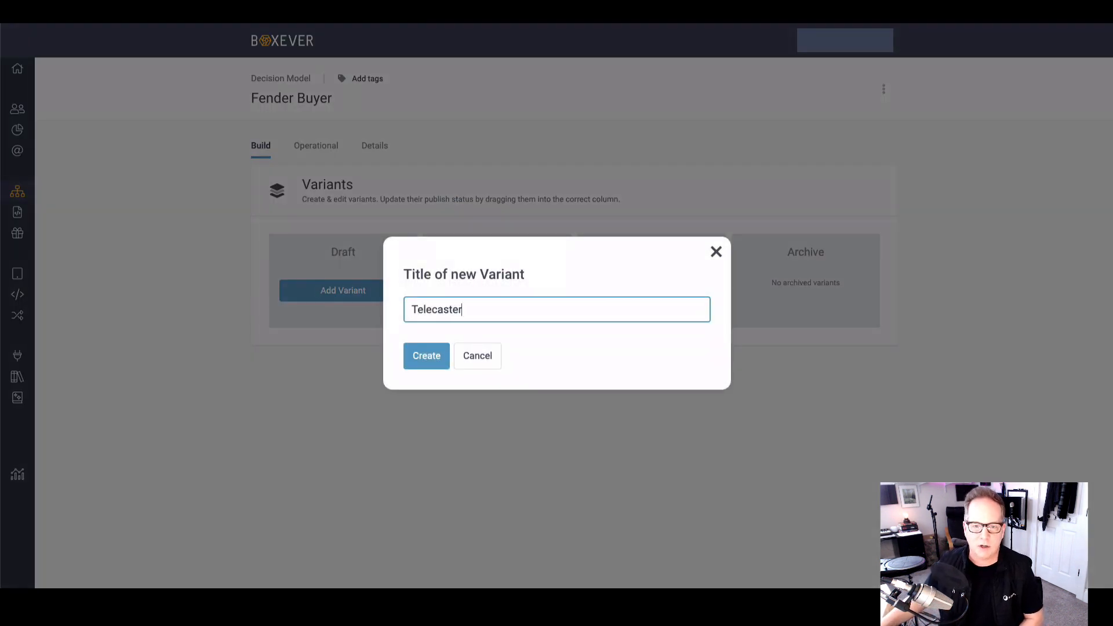
{"action": "left_click", "coordinate": [423, 360]}
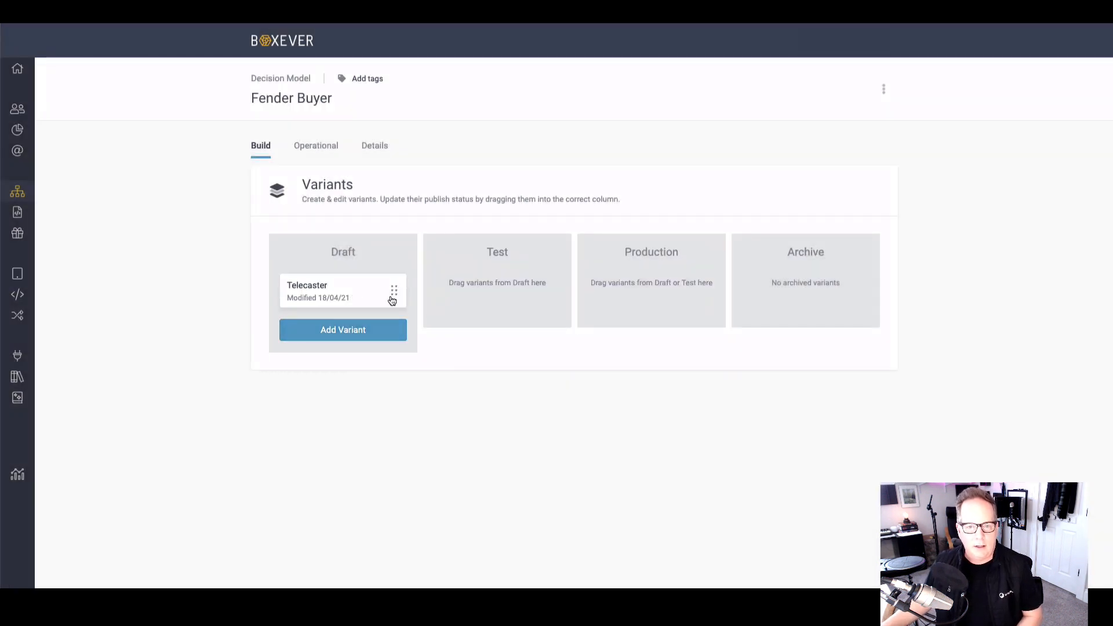
{"action": "left_click", "coordinate": [300, 290]}
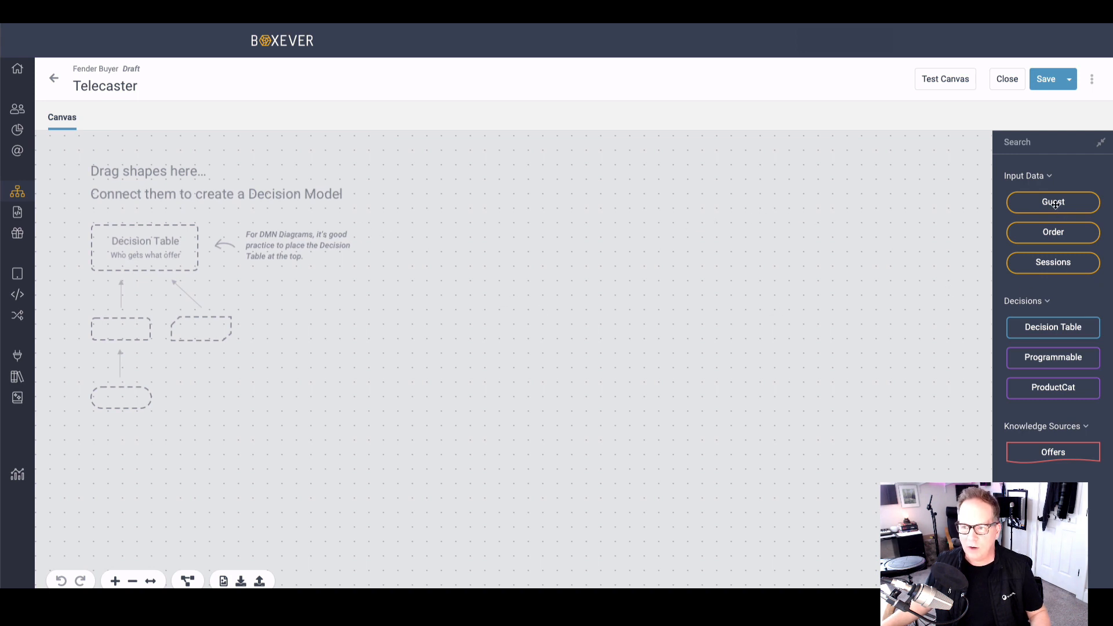
Step: Place Guest, Sessions and Order input data in a row low on the canvas, with a decision table above Order
{"action": "left_click_drag", "start_coordinate": [1055, 203], "coordinate": [235, 486]}
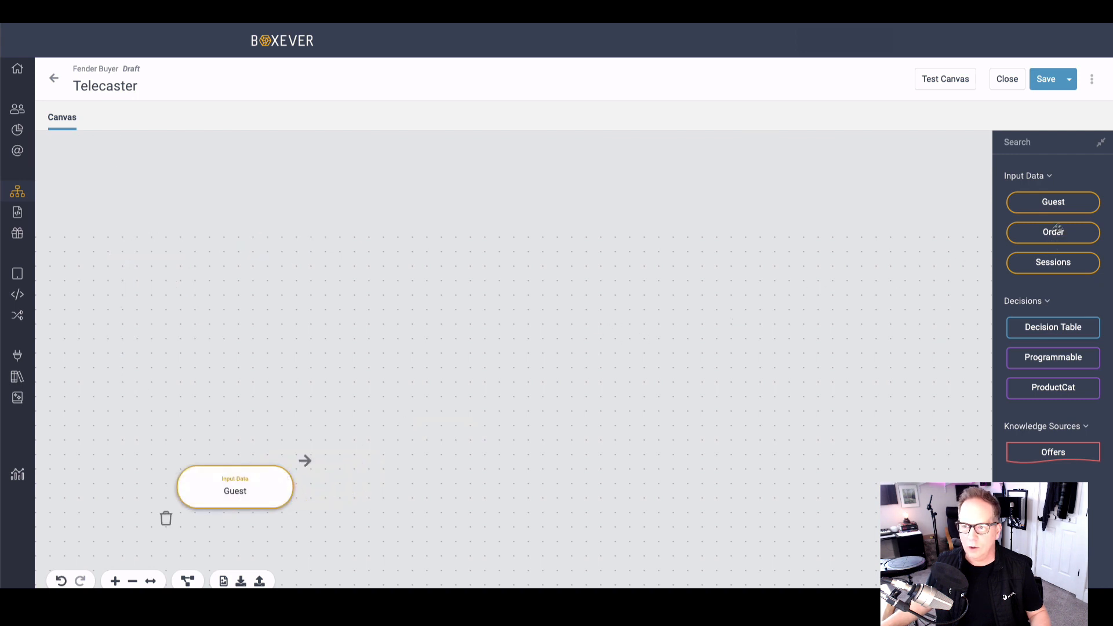
{"action": "left_click_drag", "start_coordinate": [1043, 264], "coordinate": [375, 483]}
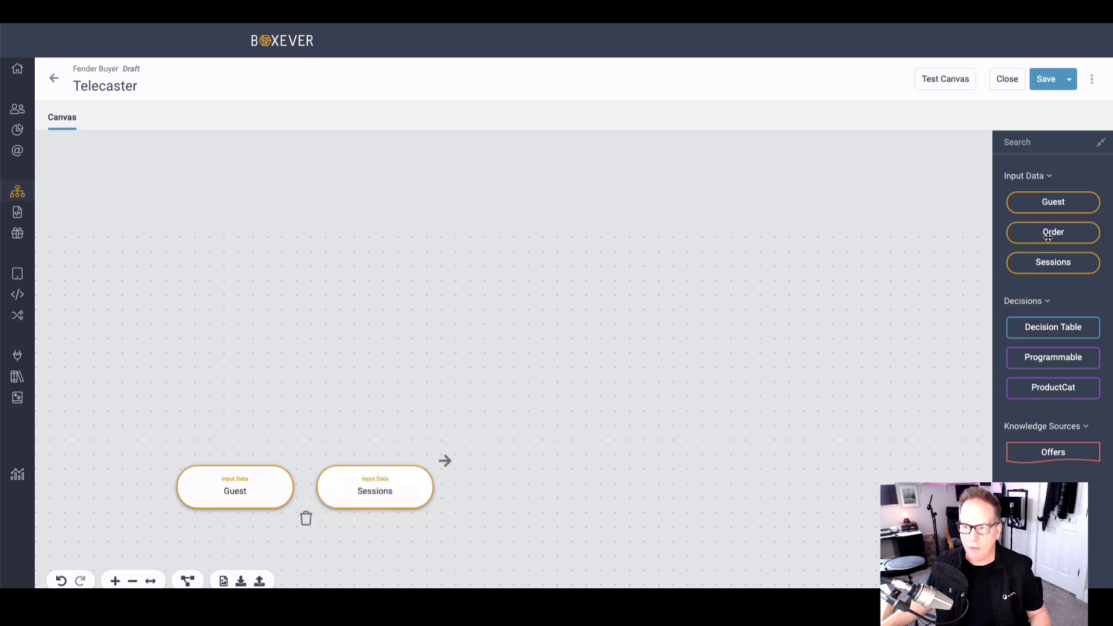
{"action": "left_click_drag", "start_coordinate": [1048, 236], "coordinate": [518, 486]}
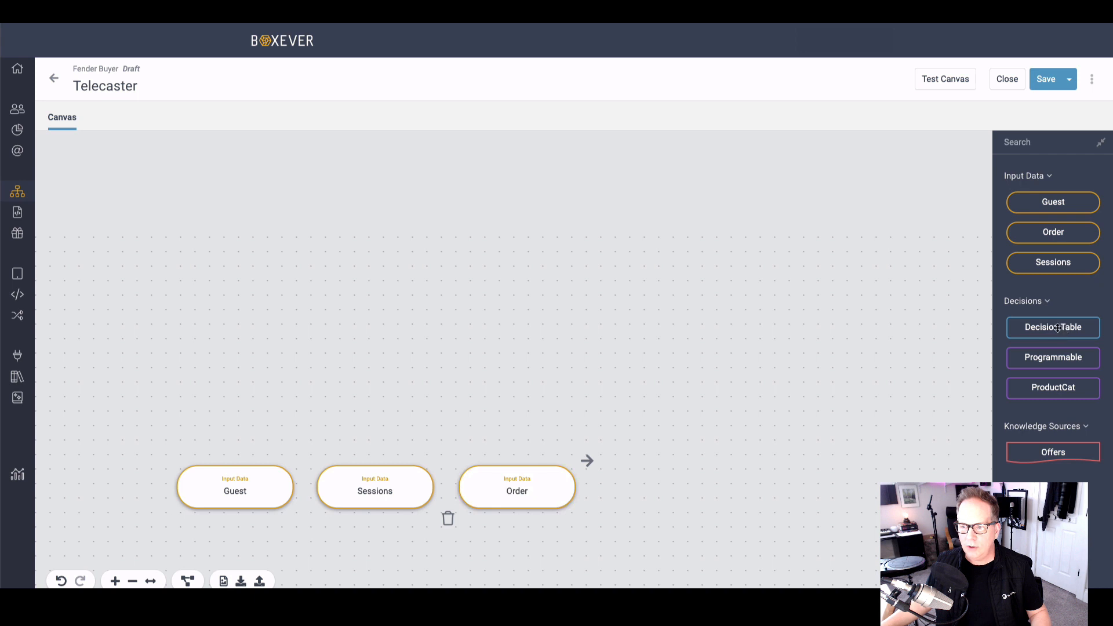
{"action": "left_click_drag", "start_coordinate": [1058, 328], "coordinate": [518, 292]}
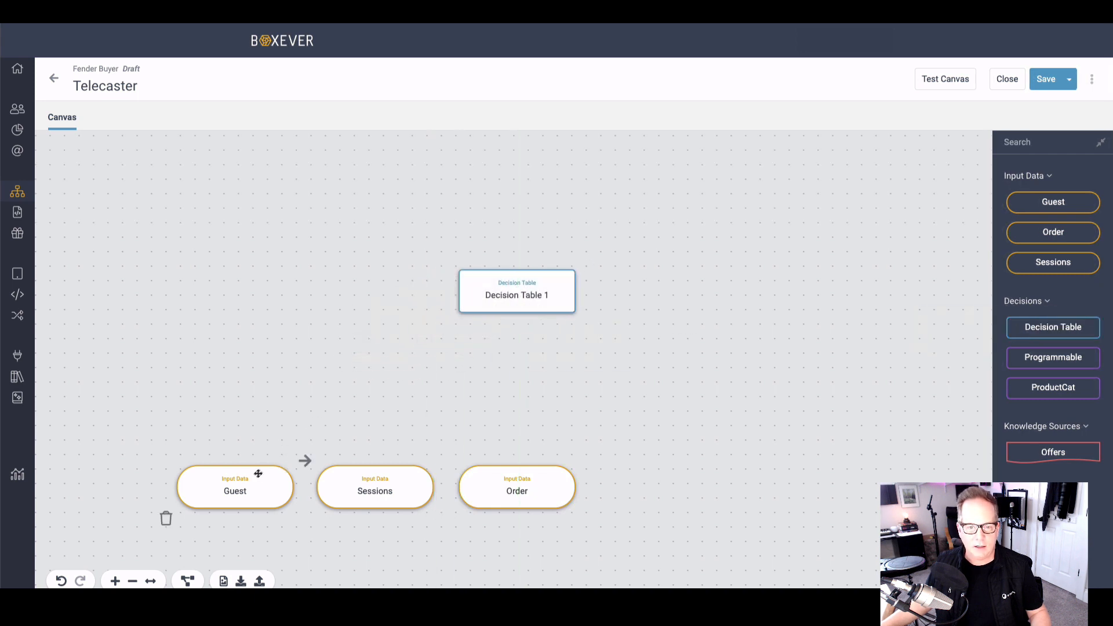
Step: Connect the Guest, Sessions and Order inputs to the decision table
{"action": "mouse_move", "coordinate": [306, 460]}
{"action": "left_mouse_down"}
{"action": "mouse_move", "coordinate": [437, 323]}
{"action": "mouse_move", "coordinate": [486, 307]}
{"action": "left_mouse_up"}
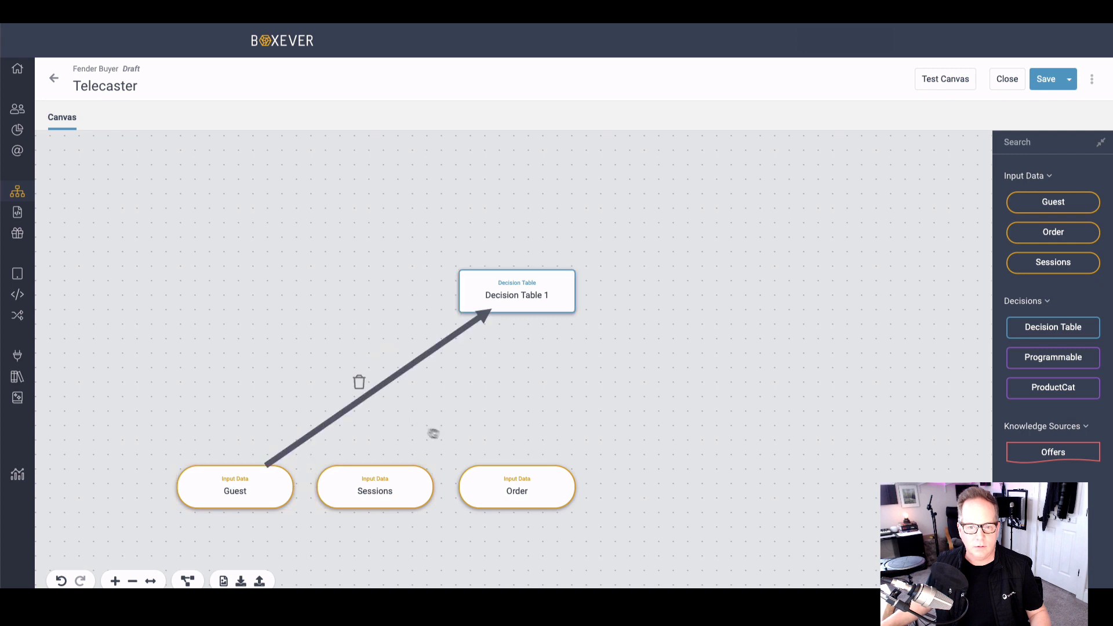
{"action": "left_click_drag", "start_coordinate": [441, 460], "coordinate": [516, 487]}
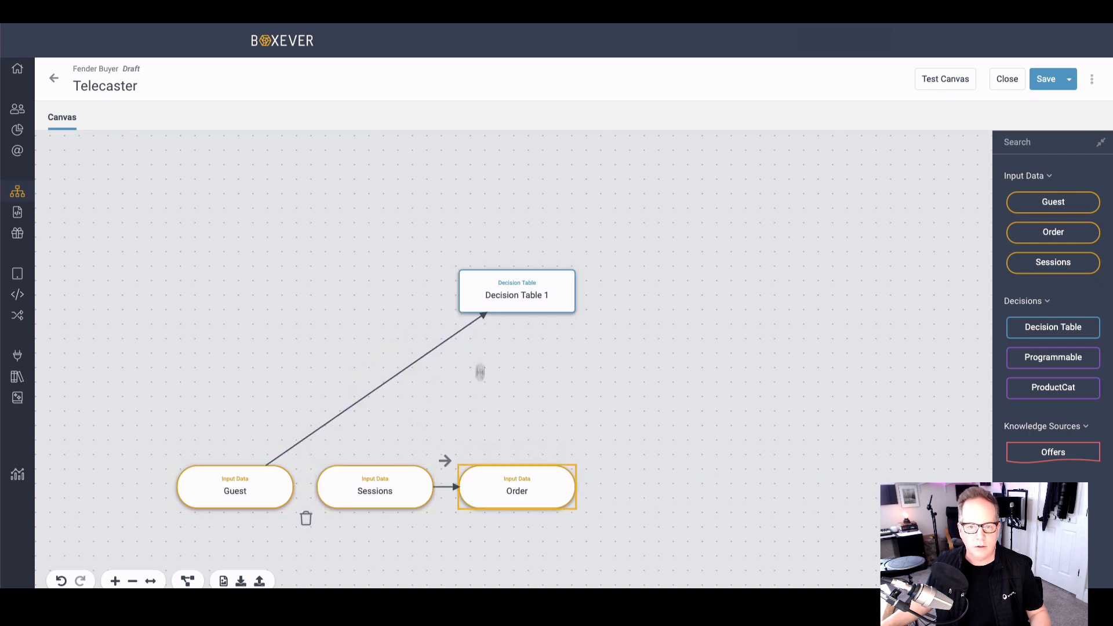
{"action": "left_click_drag", "start_coordinate": [480, 371], "coordinate": [484, 325]}
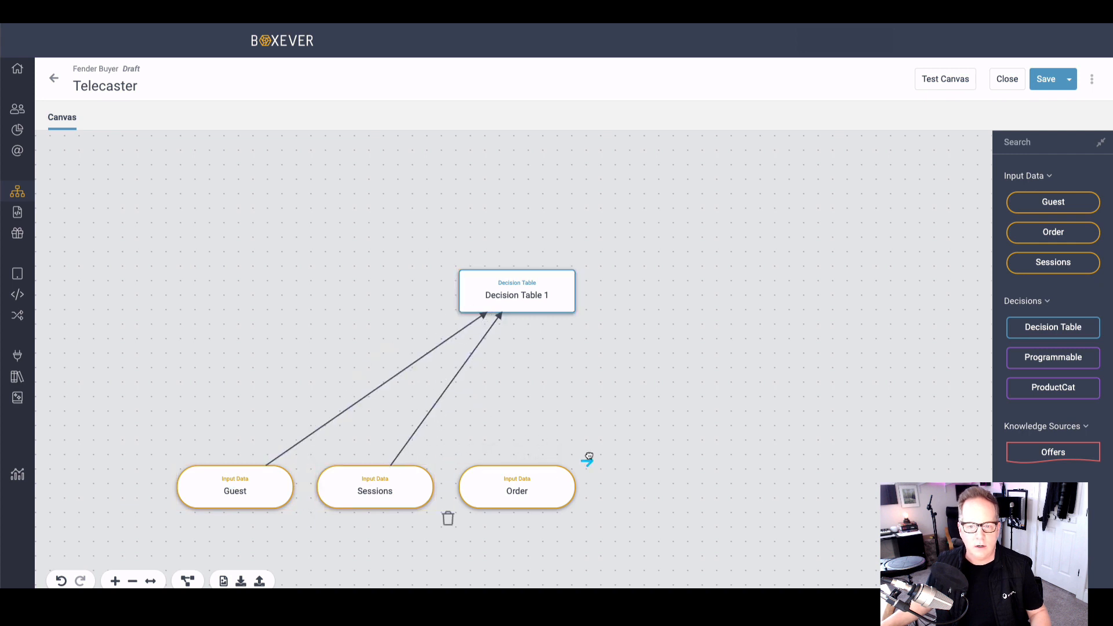
{"action": "left_click_drag", "start_coordinate": [589, 457], "coordinate": [528, 316]}
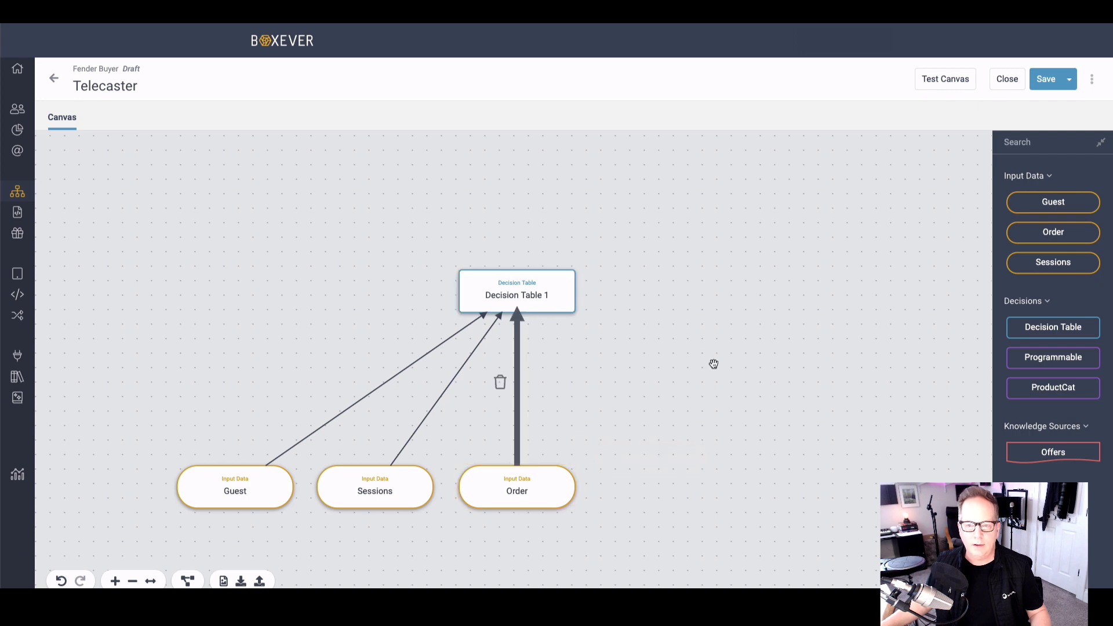
{"action": "left_click", "coordinate": [621, 362]}
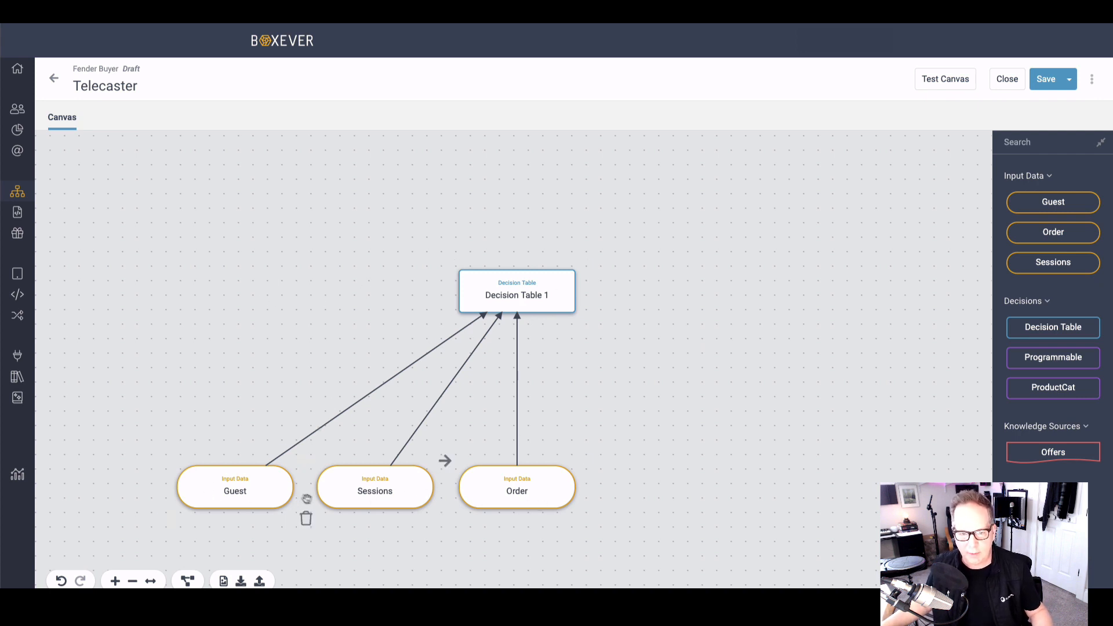
Step: Add an Offers knowledge source beside the decision table and connect it to the table
{"action": "mouse_move", "coordinate": [23, 148]}
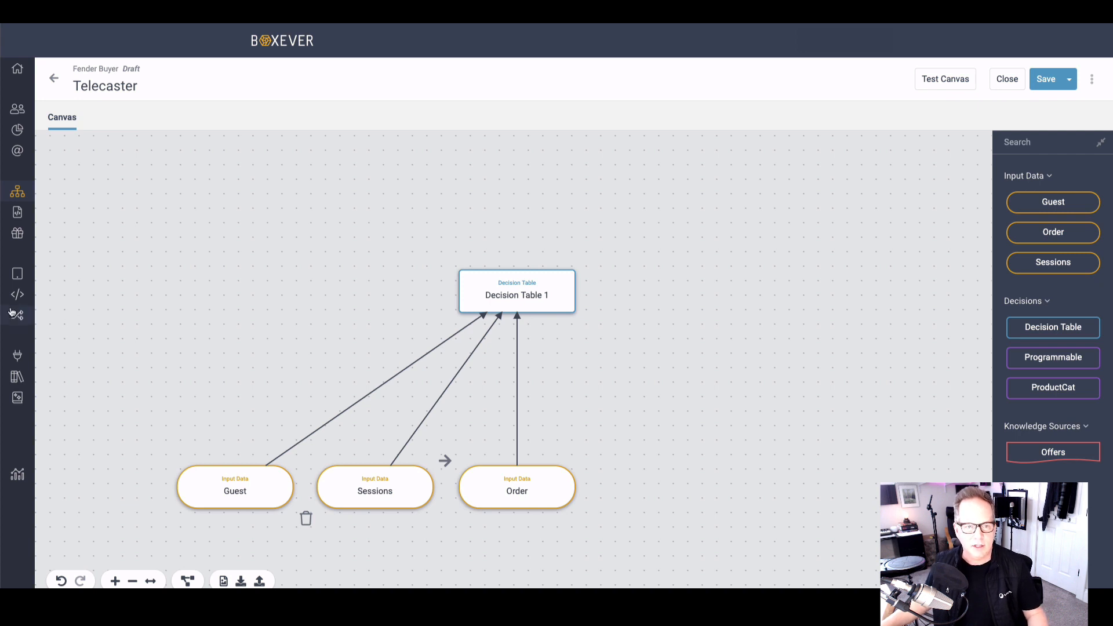
{"action": "mouse_move", "coordinate": [23, 296]}
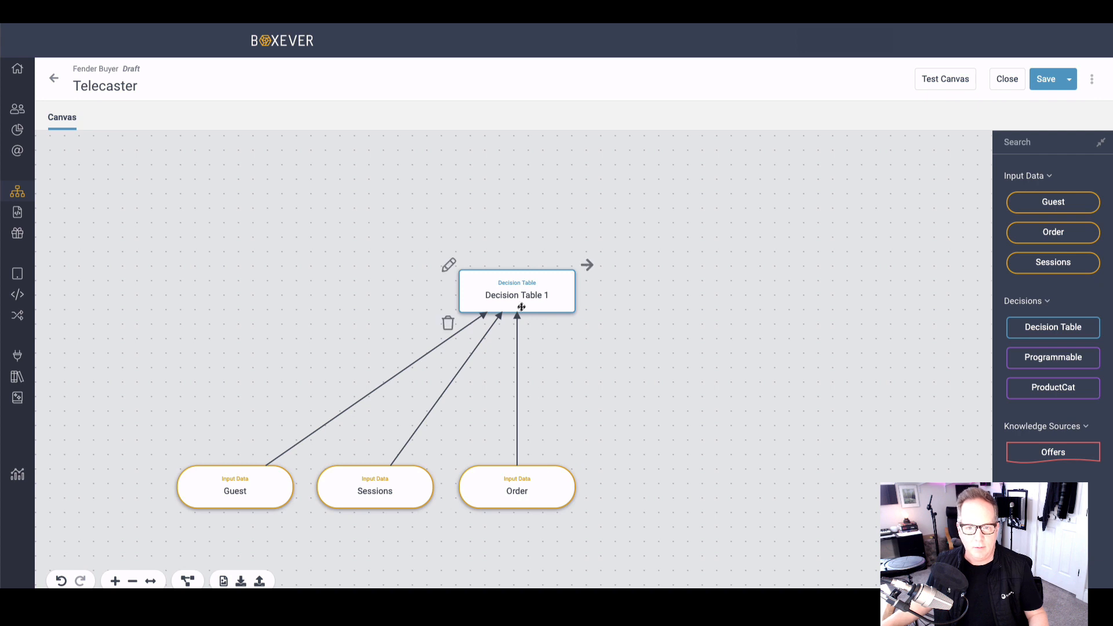
{"action": "left_click_drag", "start_coordinate": [1051, 451], "coordinate": [704, 290]}
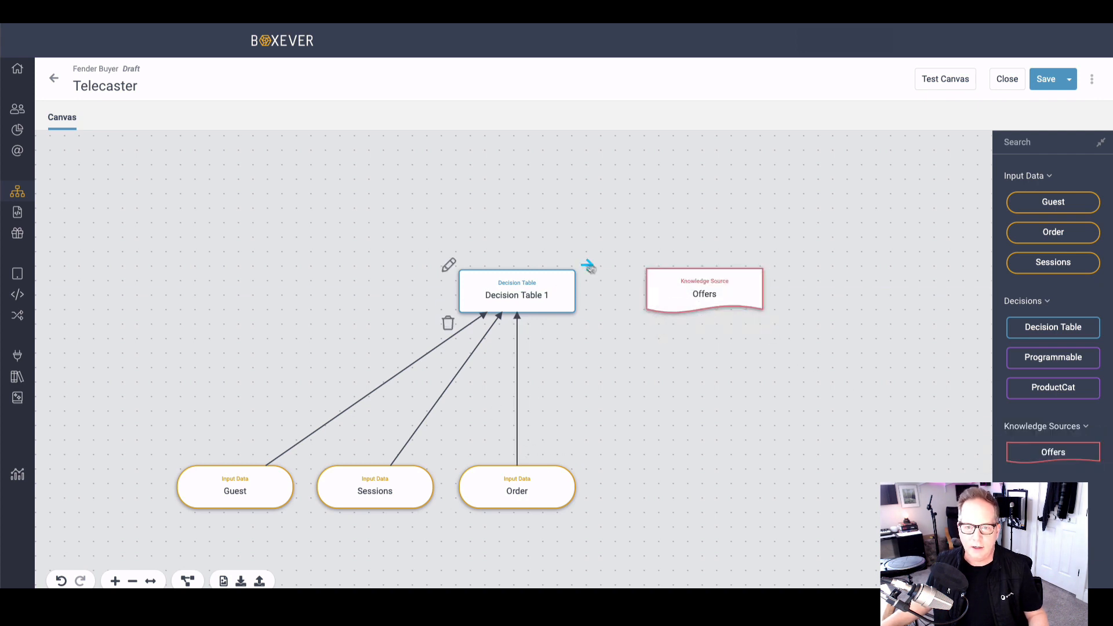
{"action": "left_click_drag", "start_coordinate": [586, 265], "coordinate": [661, 292]}
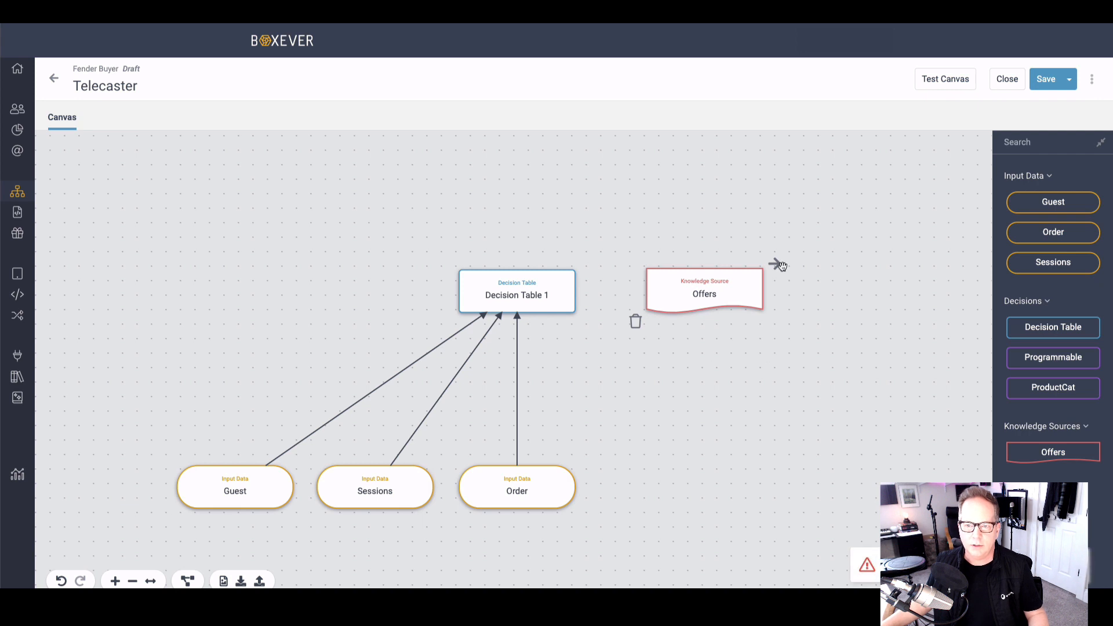
{"action": "left_click_drag", "start_coordinate": [781, 265], "coordinate": [555, 294]}
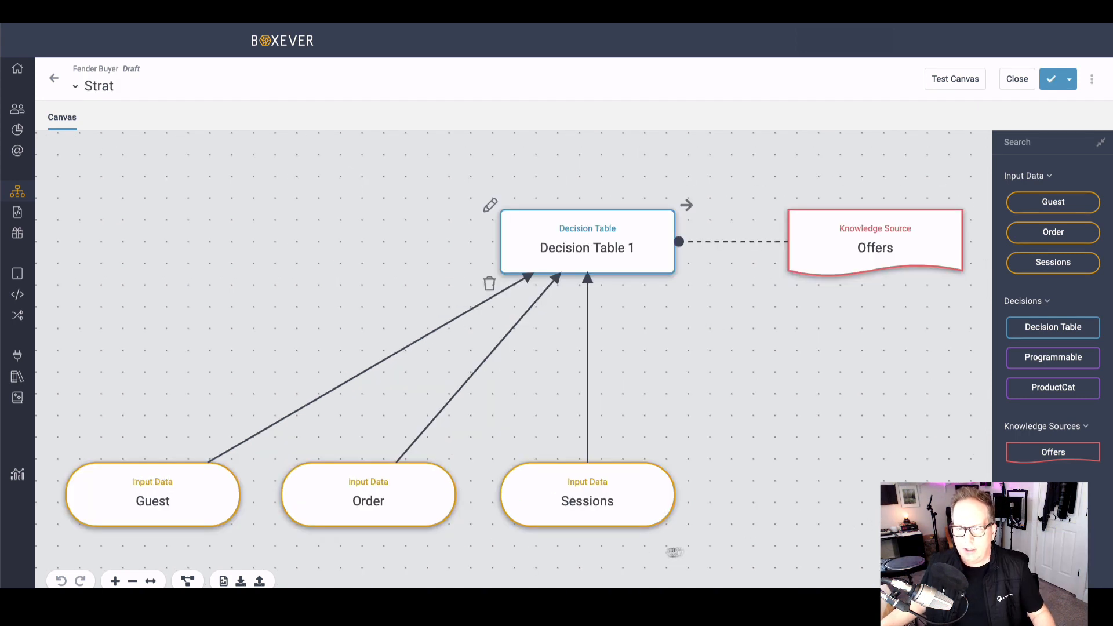
Step: Examine the Strat variant's Offers and Sessions connections to the decision table and its Guest input
{"action": "left_click", "coordinate": [718, 241]}
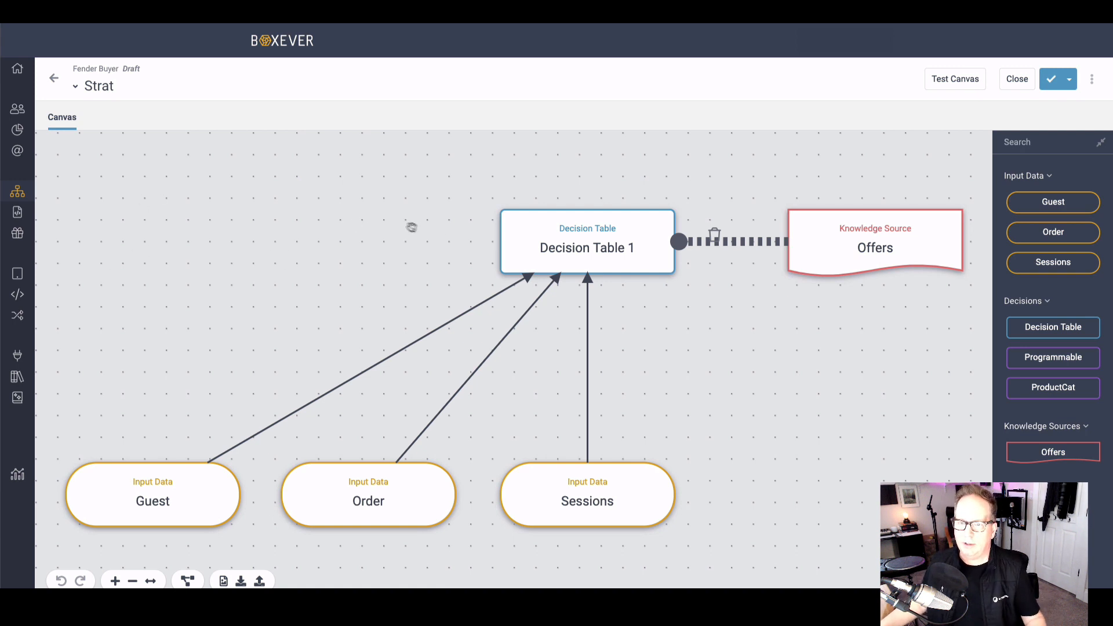
{"action": "left_click", "coordinate": [587, 364]}
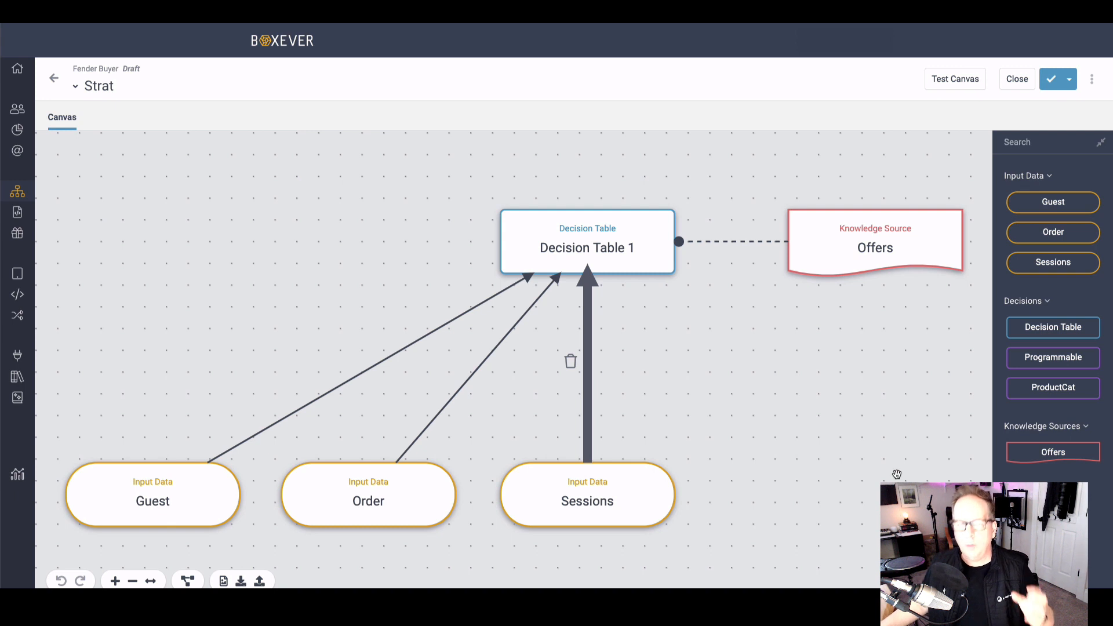
{"action": "left_click", "coordinate": [145, 476]}
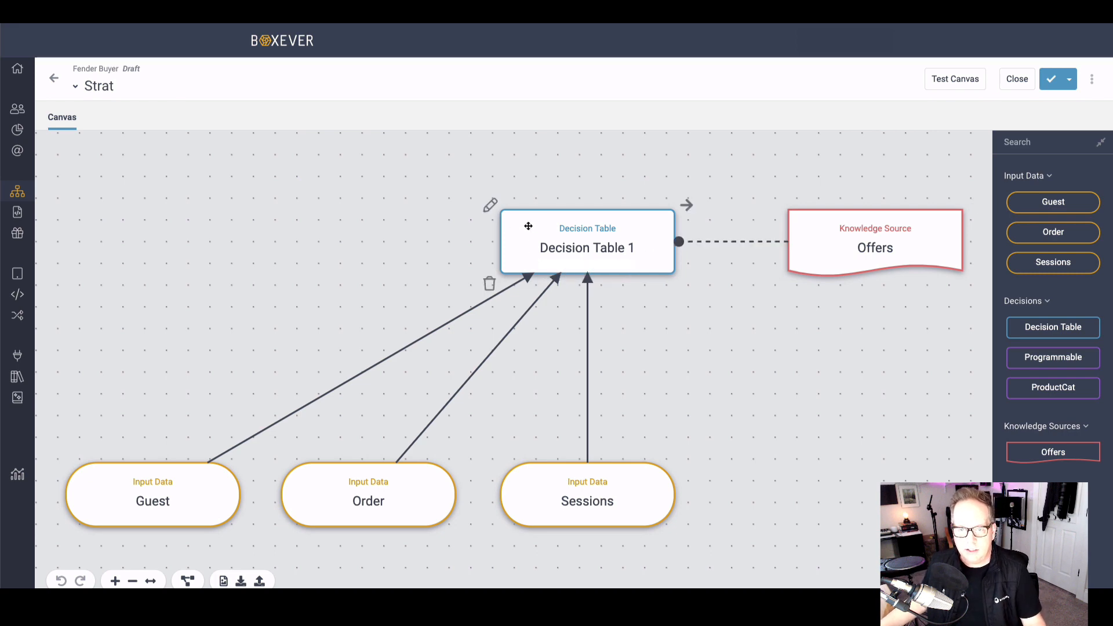
Step: Open the Strat variant's decision table for editing and examine the hit policy options, including those under Collect
{"action": "left_click", "coordinate": [490, 205]}
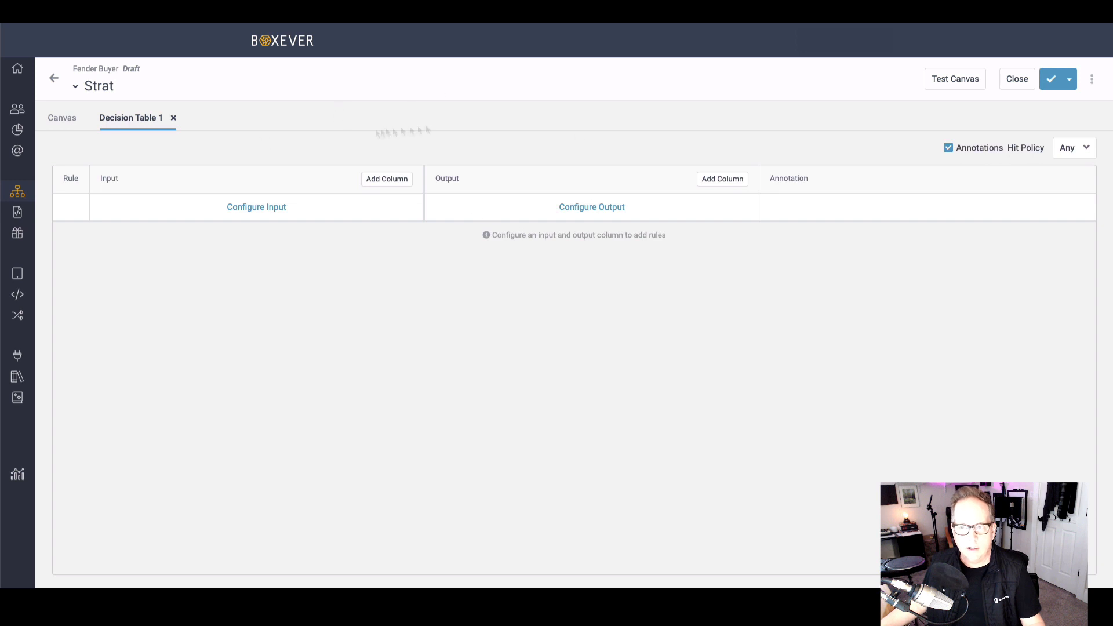
{"action": "left_click", "coordinate": [1087, 150]}
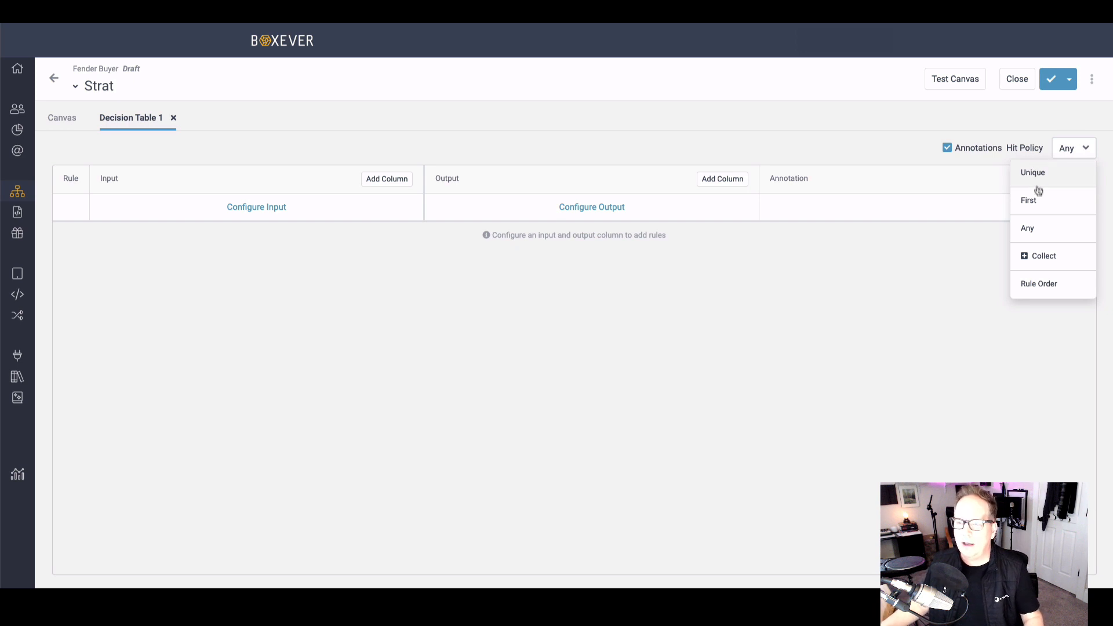
{"action": "left_click", "coordinate": [1025, 256]}
{"action": "left_click", "coordinate": [1069, 148]}
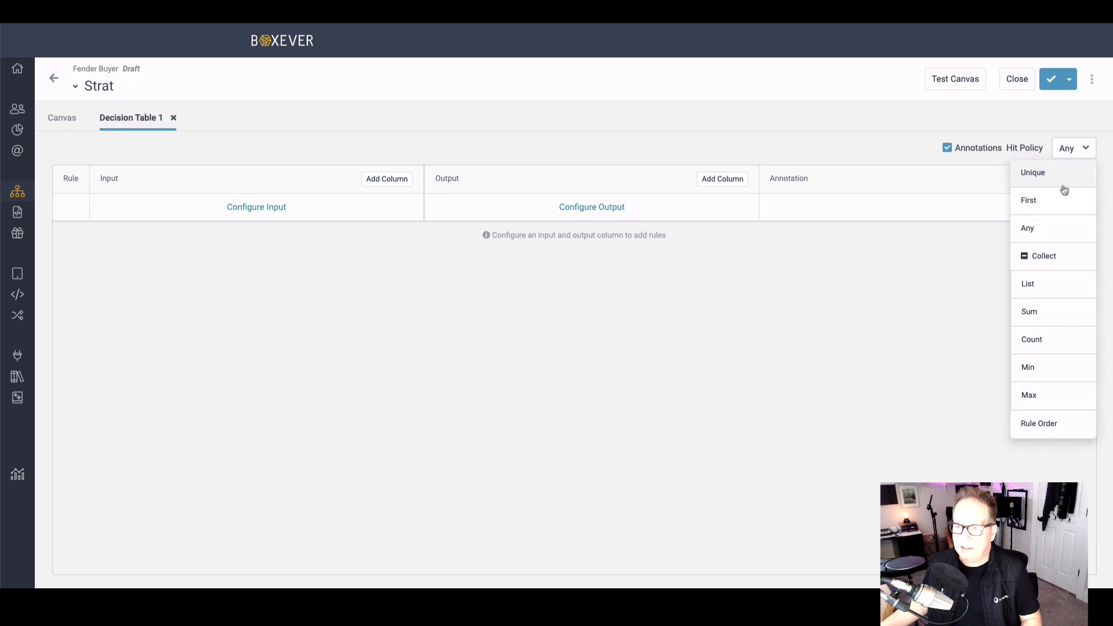
Step: Set the decision table's hit policy to Any and start a new input column named Guitar
{"action": "left_click", "coordinate": [1057, 230]}
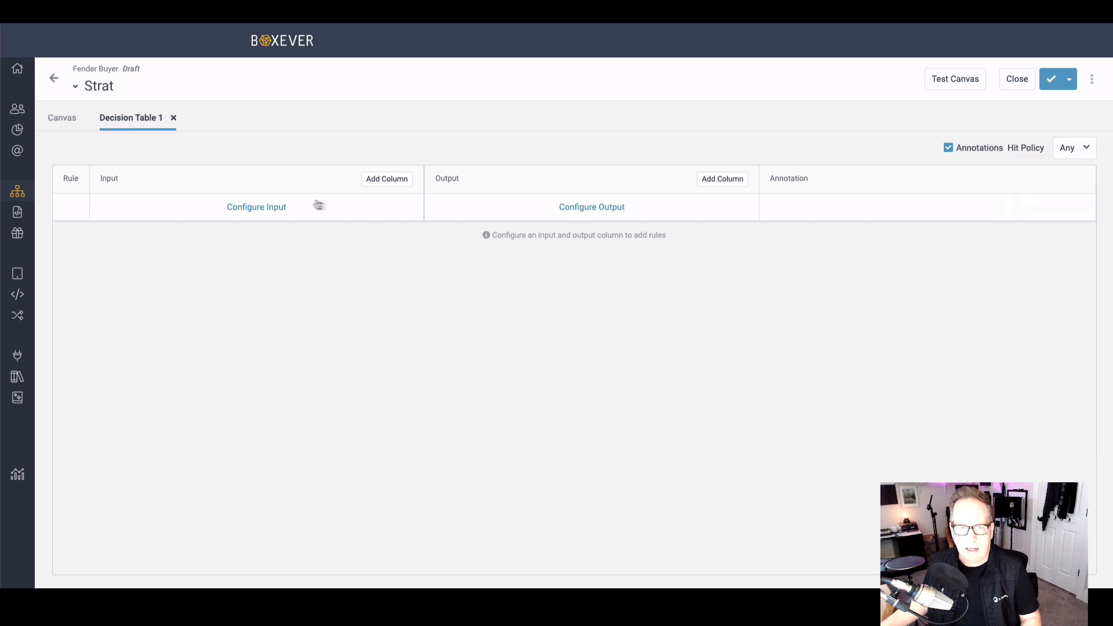
{"action": "left_click", "coordinate": [246, 209]}
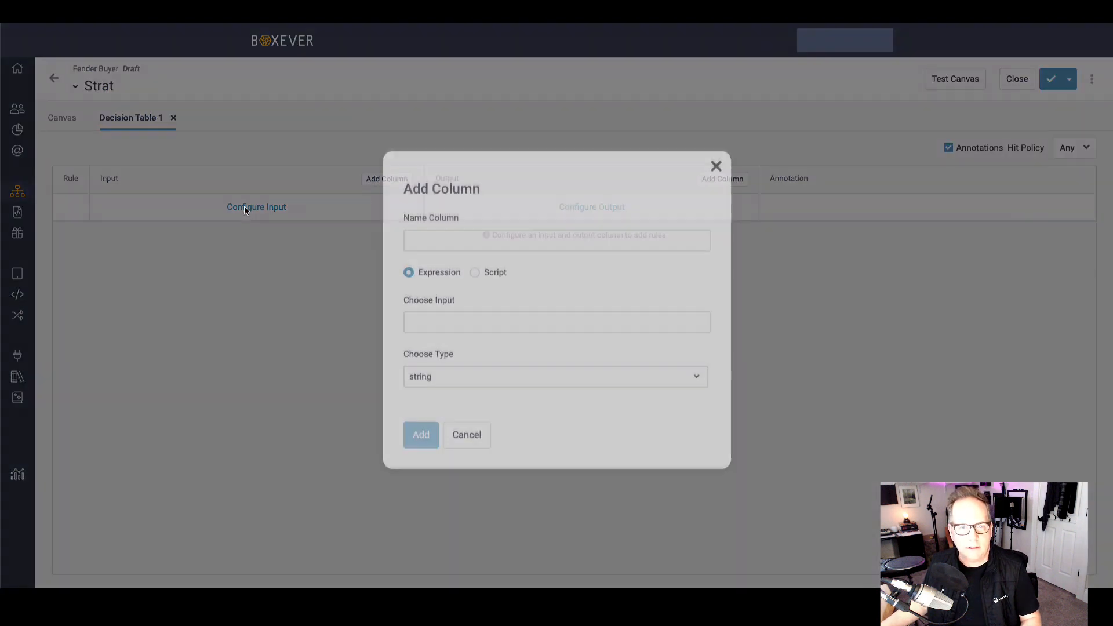
{"action": "left_click", "coordinate": [423, 242]}
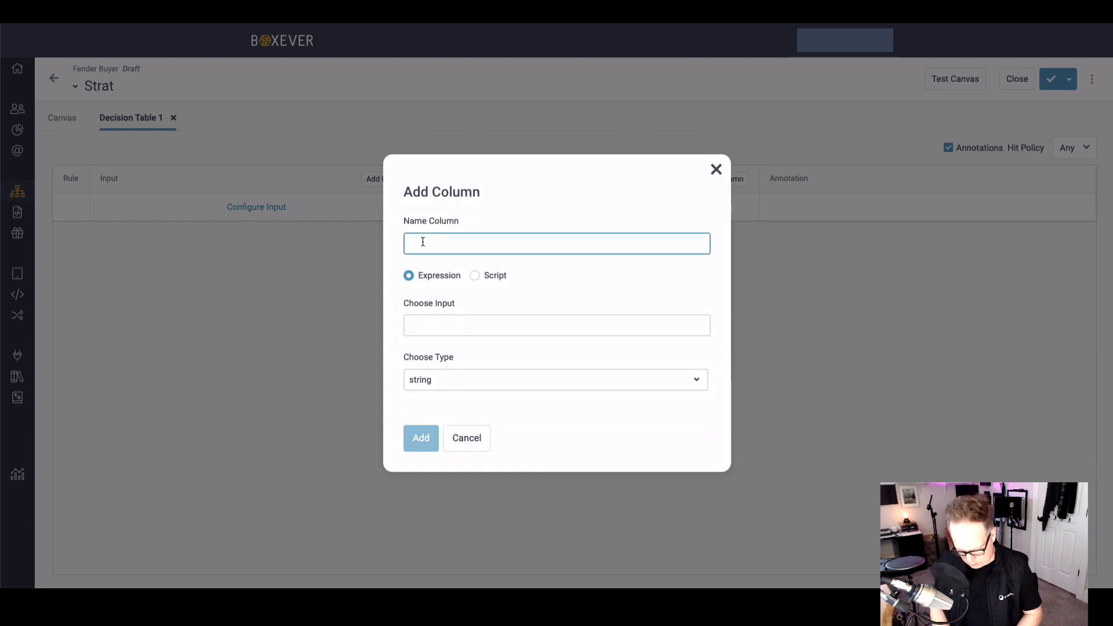
{"action": "type", "text": "S"}
{"action": "key", "text": "BackSpace"}
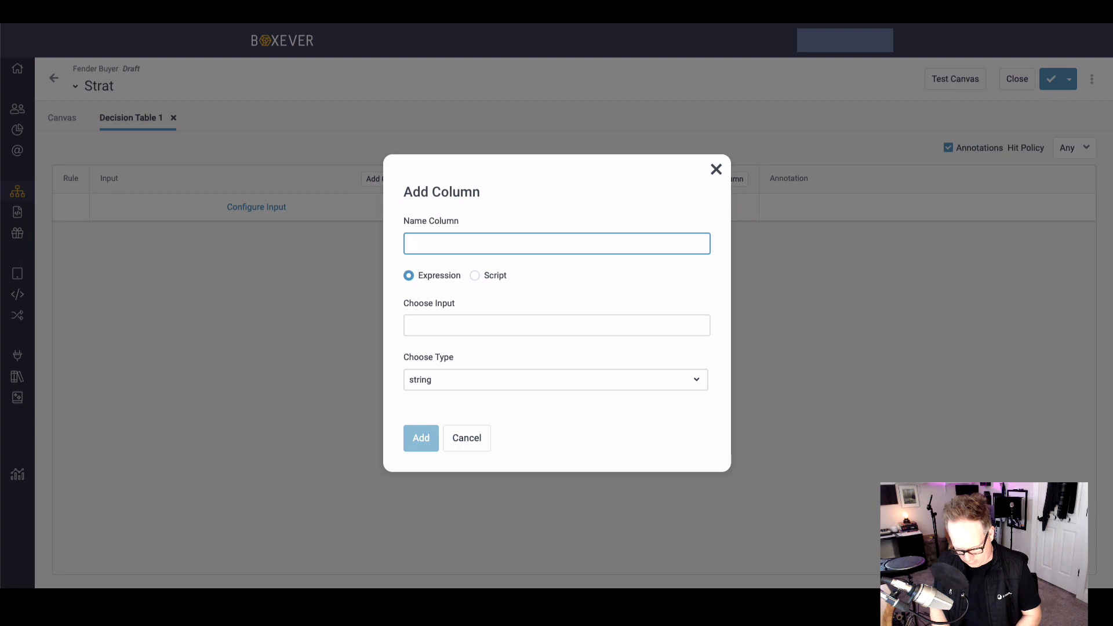
{"action": "type", "text": "Gui"}
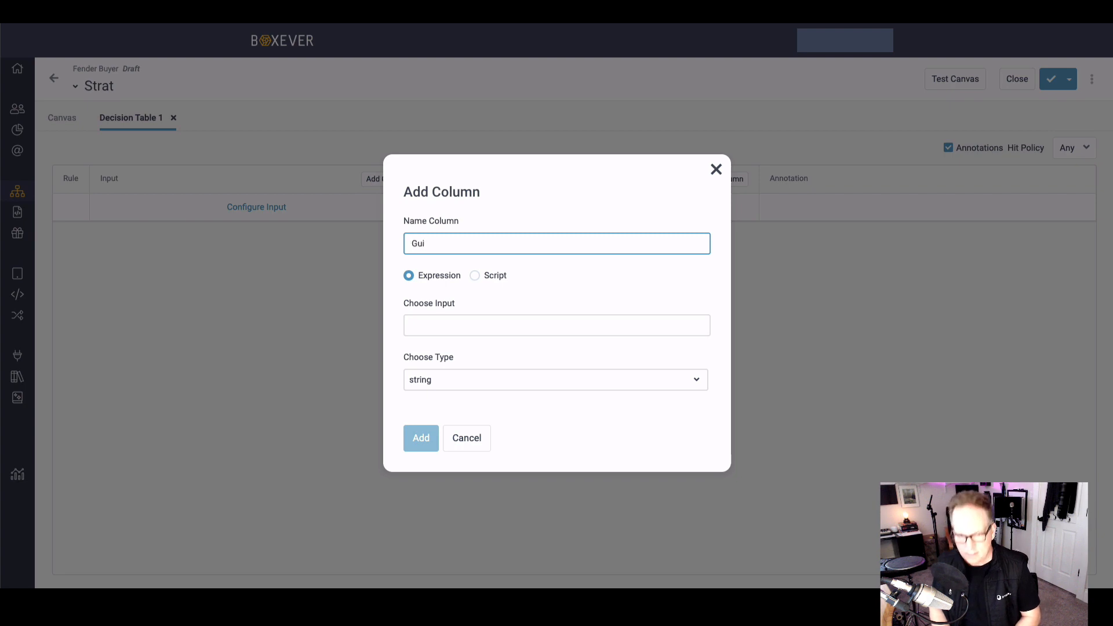
{"action": "type", "text": "tar"}
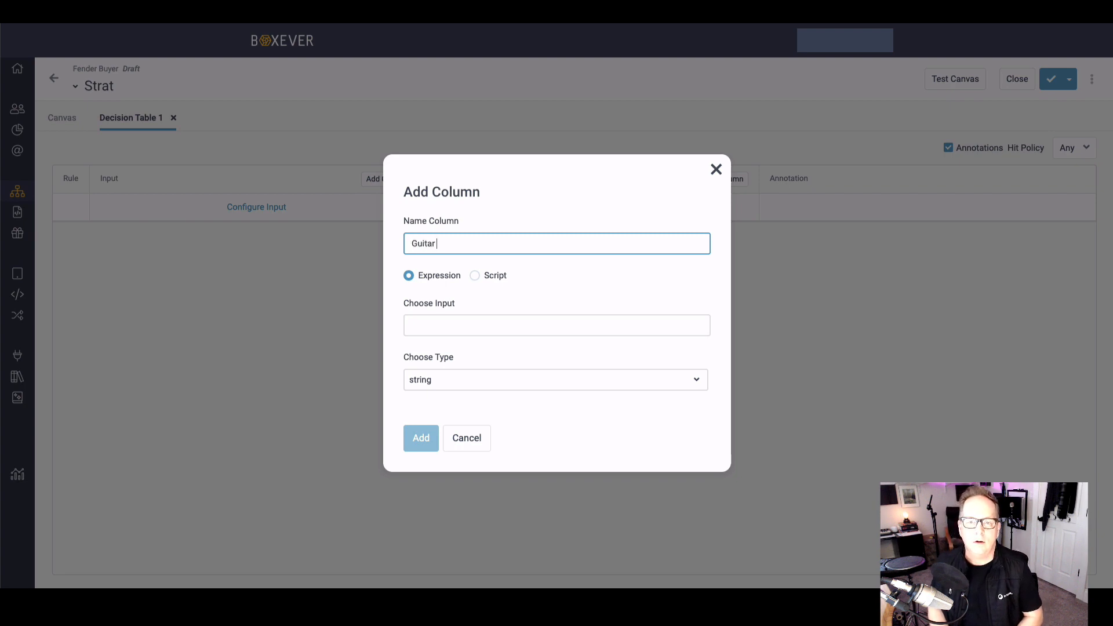
{"action": "type", "text": " Brand"}
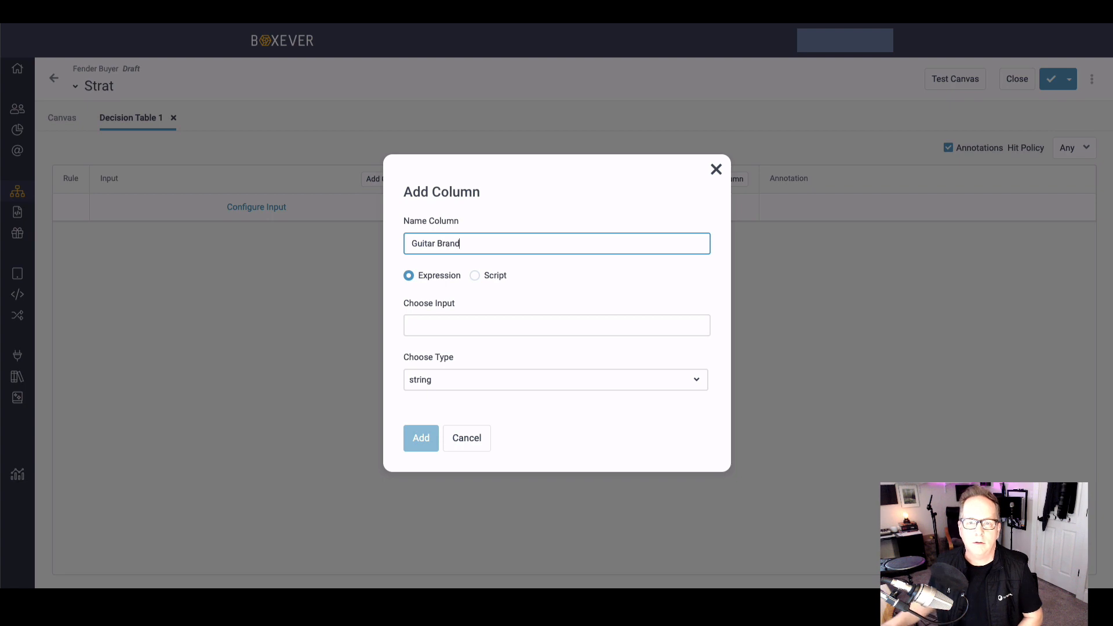
{"action": "left_click_drag", "start_coordinate": [489, 243], "coordinate": [436, 244]}
{"action": "key", "text": "BackSpace"}
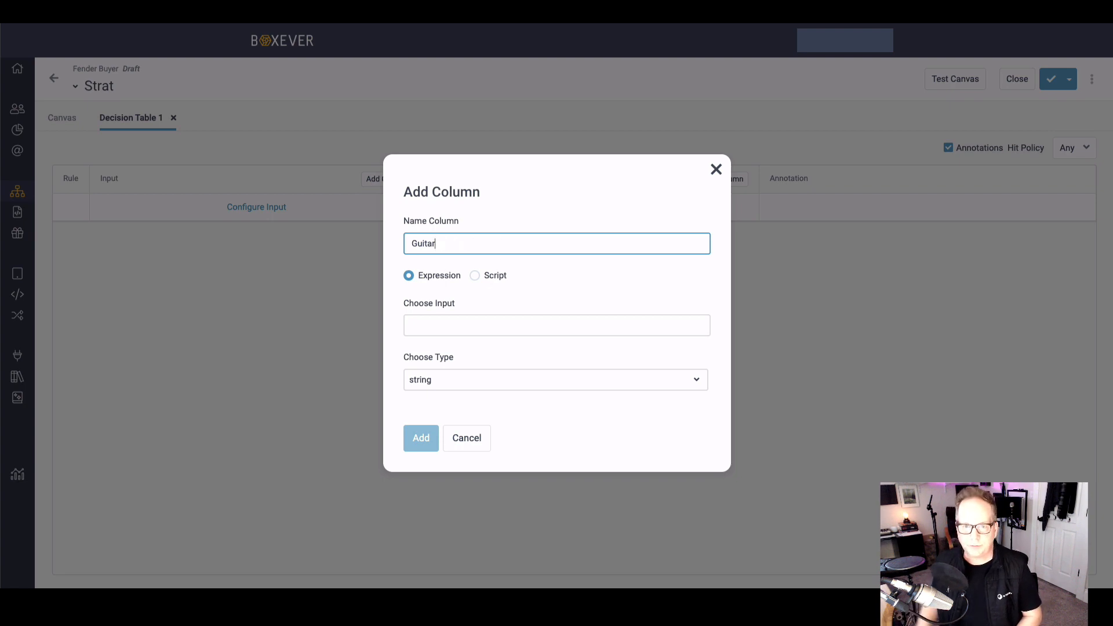
Step: Set the Guitar column's expression input to Fender, add it as a string column, and check its settings
{"action": "left_click", "coordinate": [426, 323]}
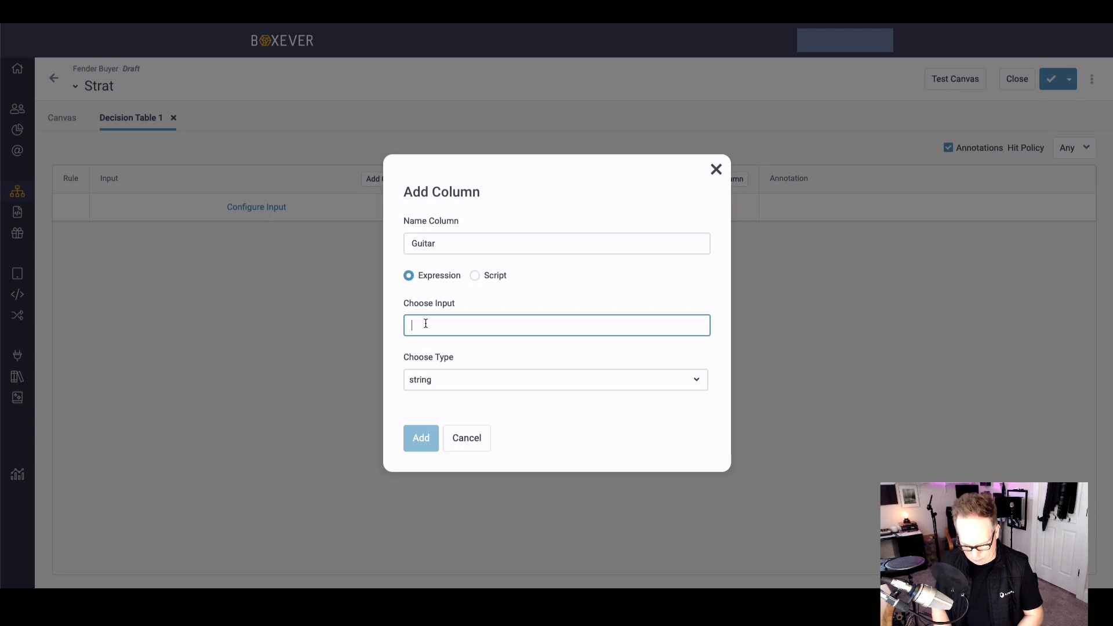
{"action": "type", "text": "Fr"}
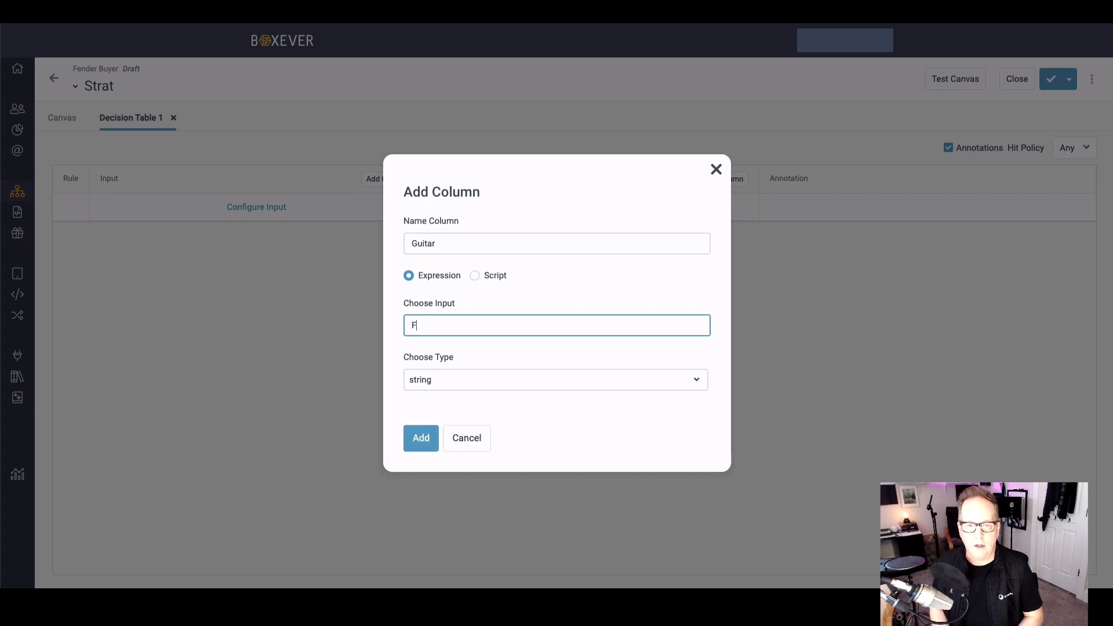
{"action": "key", "text": "BackSpace"}
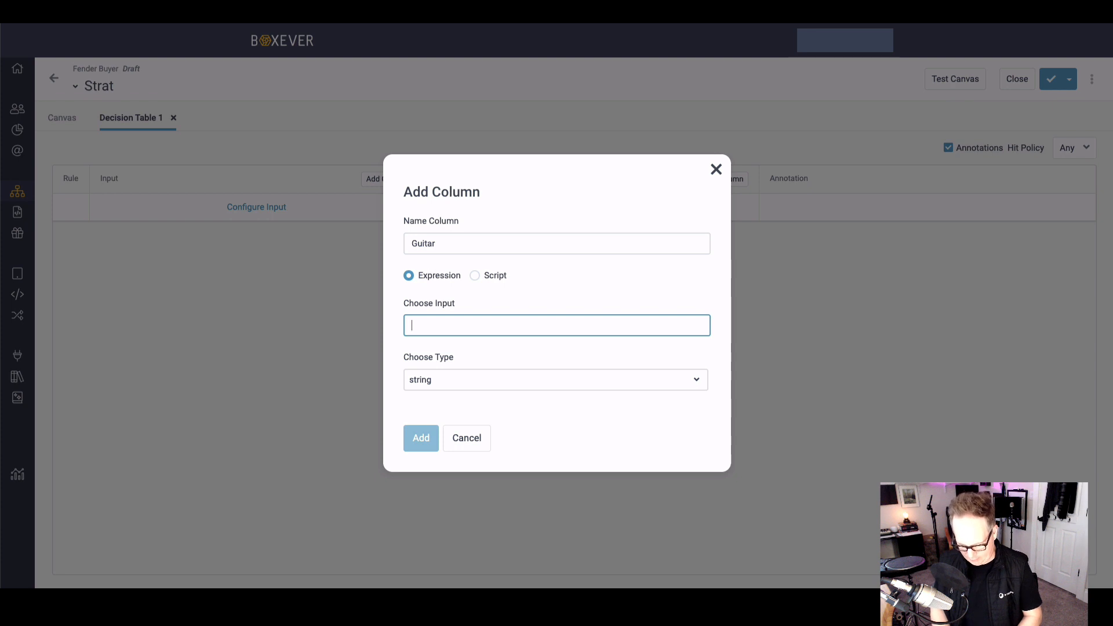
{"action": "type", "text": "Fender"}
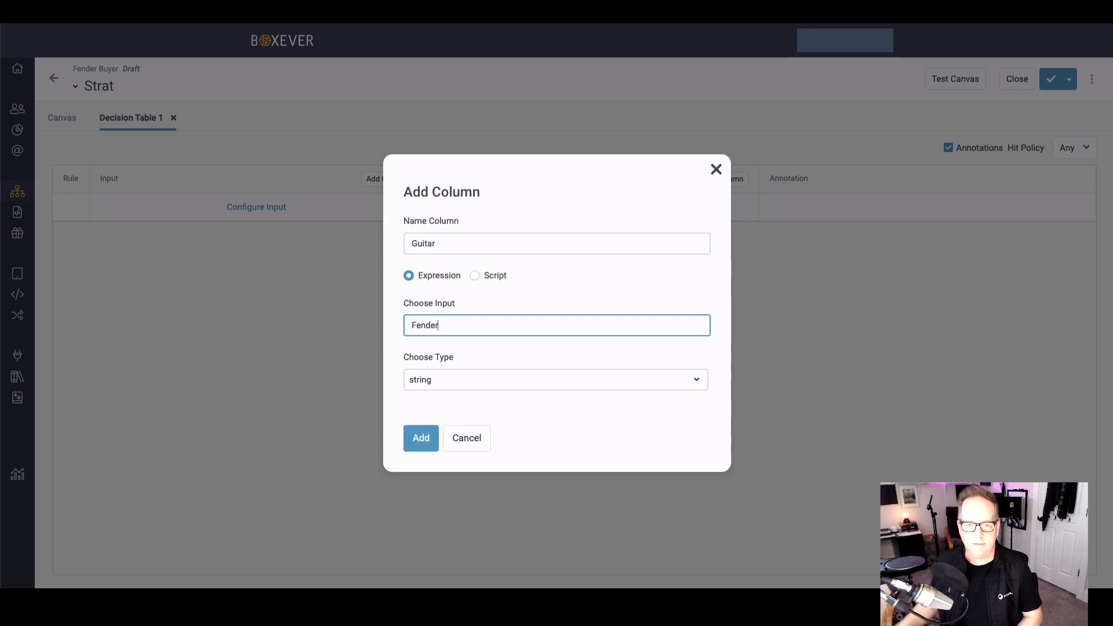
{"action": "left_click", "coordinate": [417, 436]}
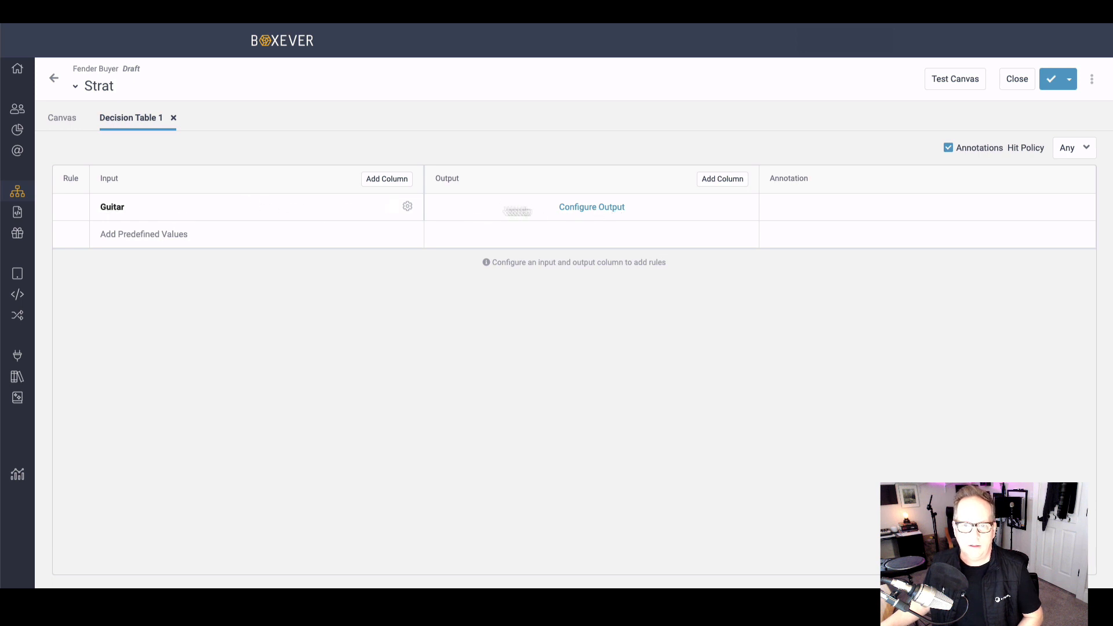
{"action": "left_click", "coordinate": [408, 207]}
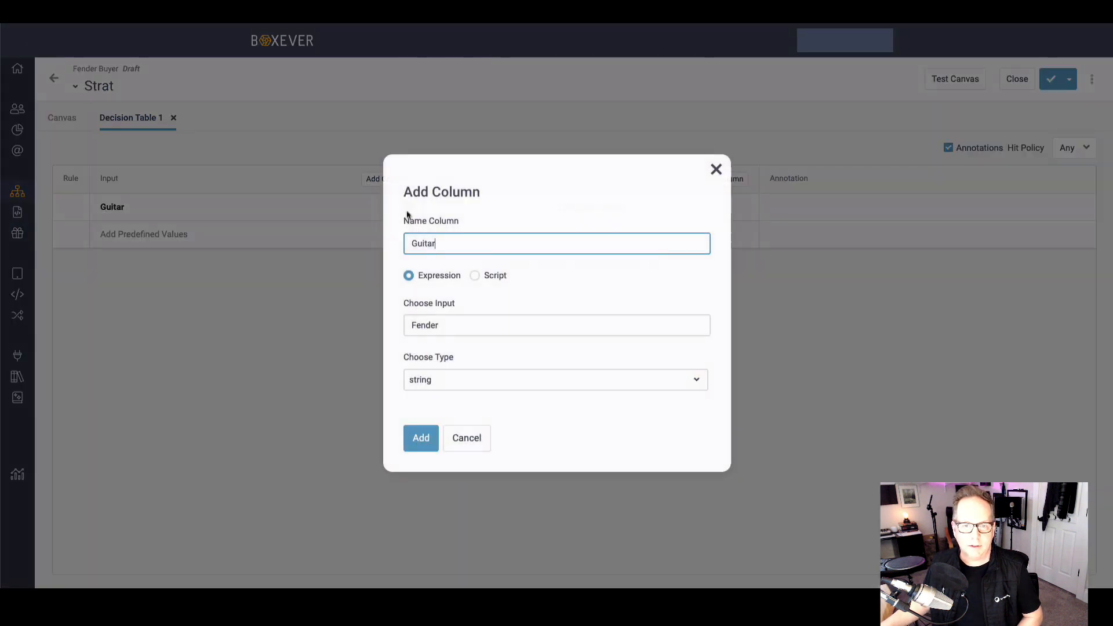
{"action": "left_click", "coordinate": [717, 170]}
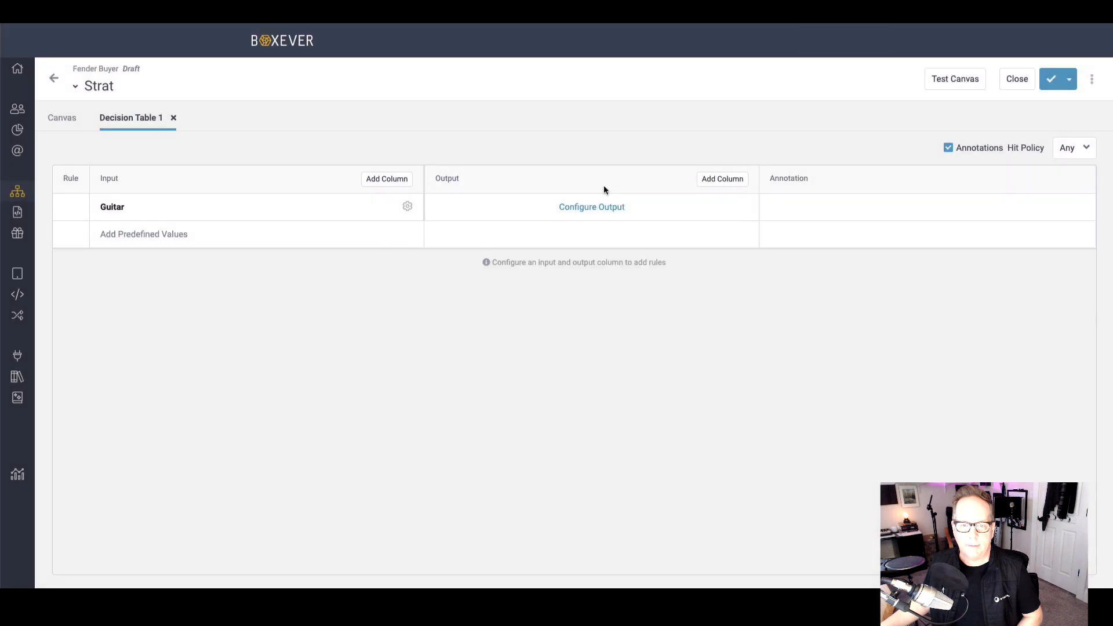
Step: Start a Value output column named Offer with the output reference Percent Savings
{"action": "left_click", "coordinate": [591, 206]}
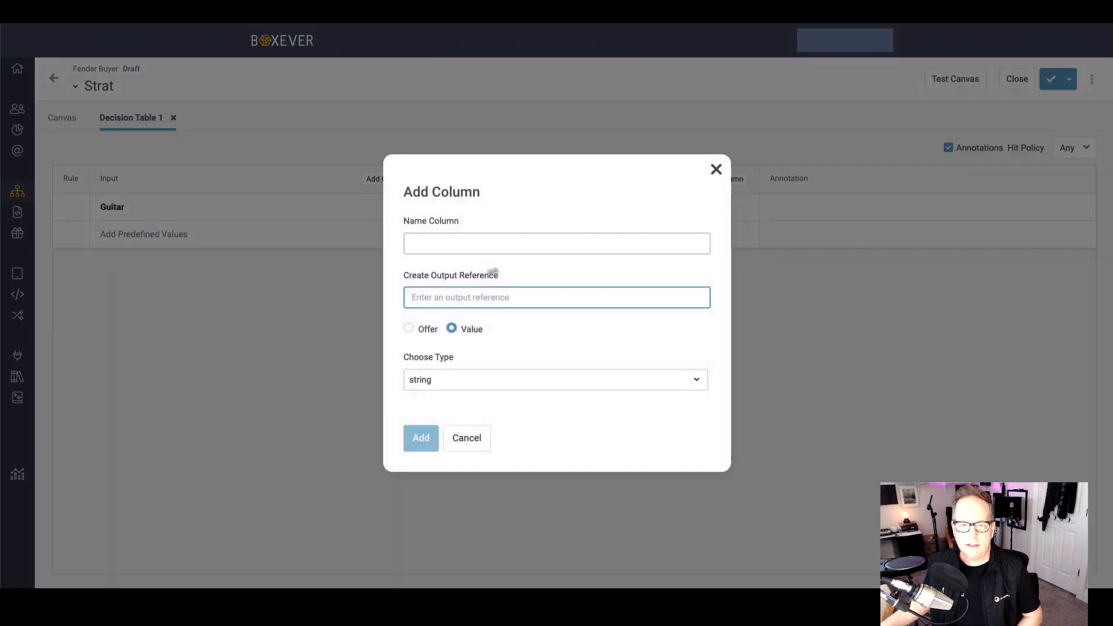
{"action": "left_click", "coordinate": [409, 329]}
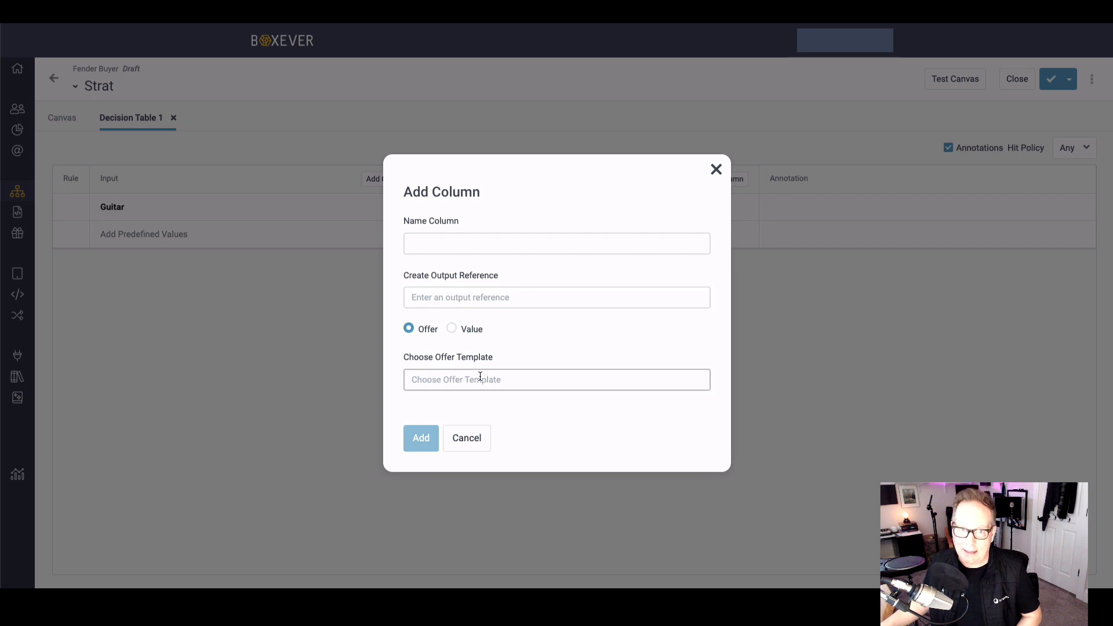
{"action": "left_click", "coordinate": [440, 243]}
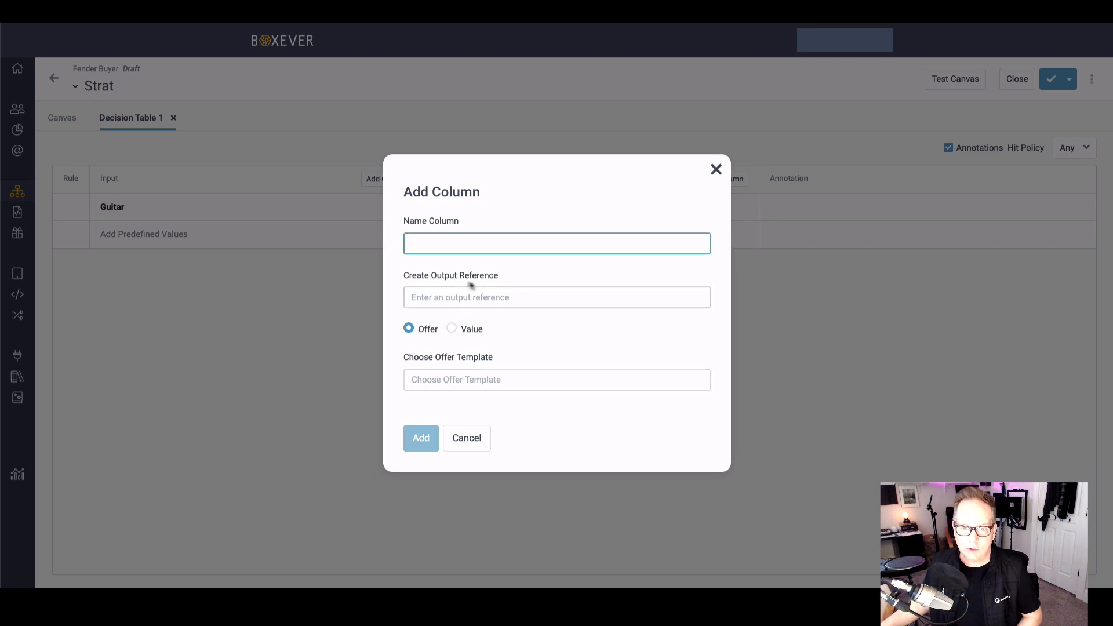
{"action": "left_click", "coordinate": [451, 328]}
{"action": "left_click", "coordinate": [420, 244]}
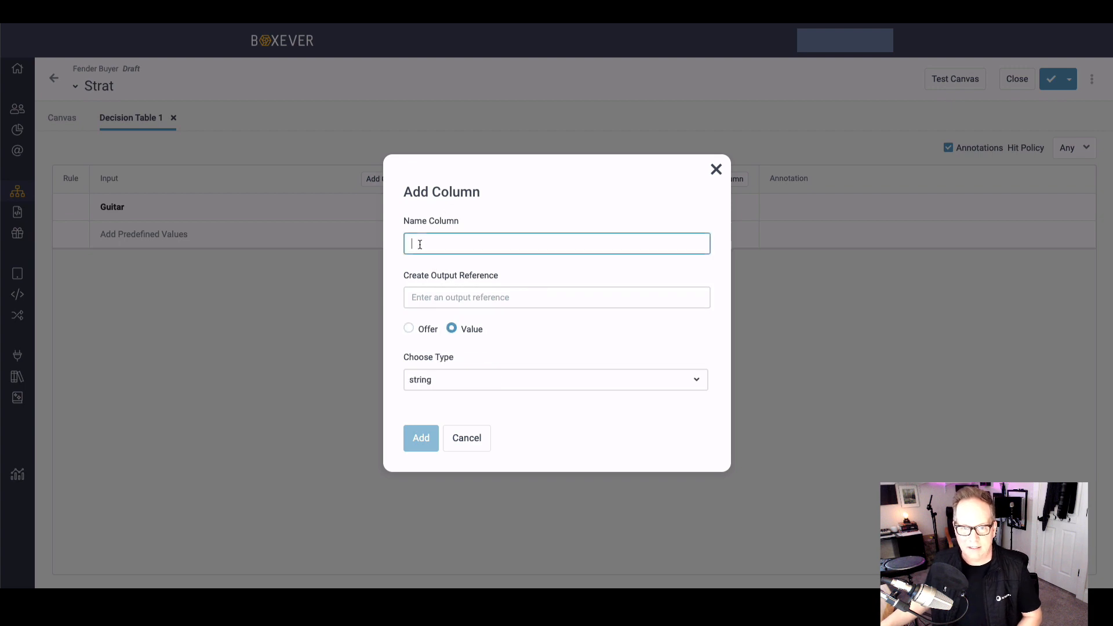
{"action": "type", "text": "Of"}
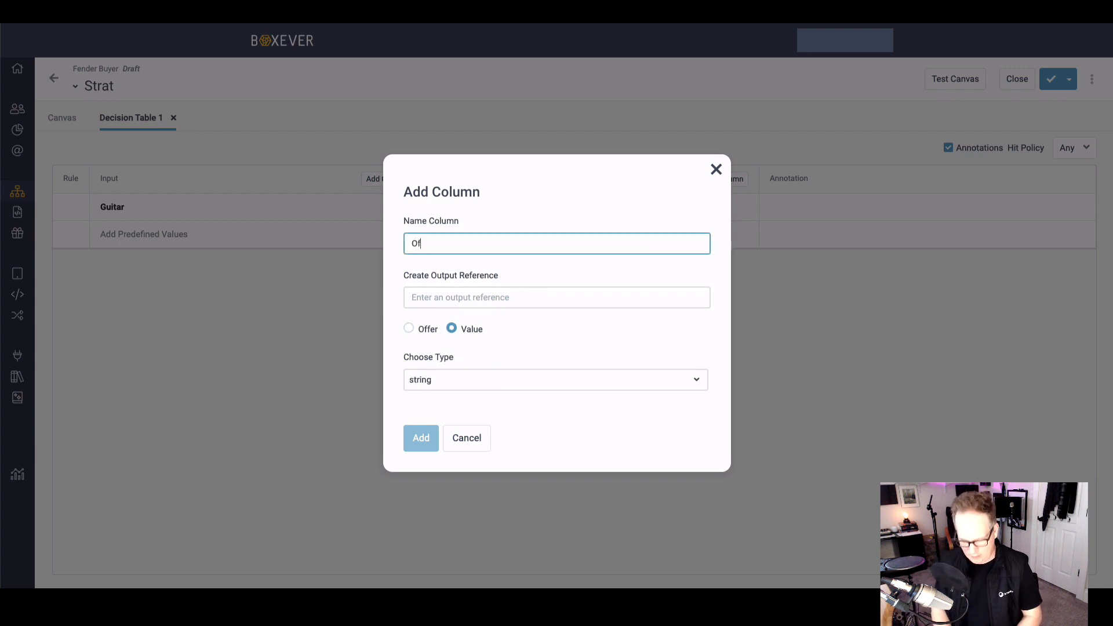
{"action": "type", "text": "fer"}
{"action": "left_click", "coordinate": [434, 296]}
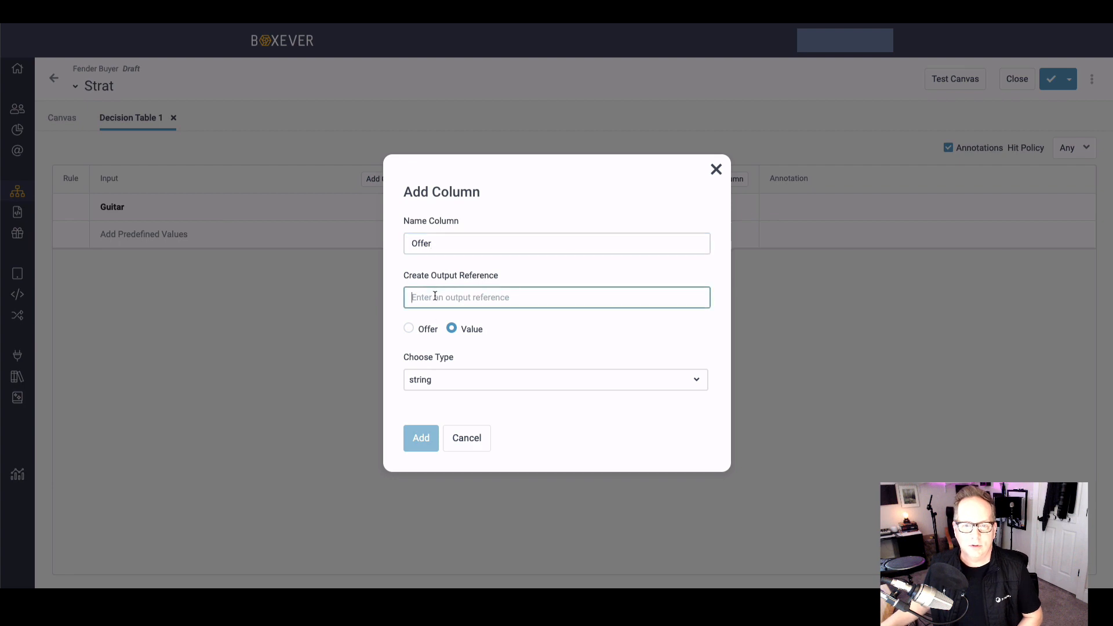
{"action": "type", "text": "Percent Savings"}
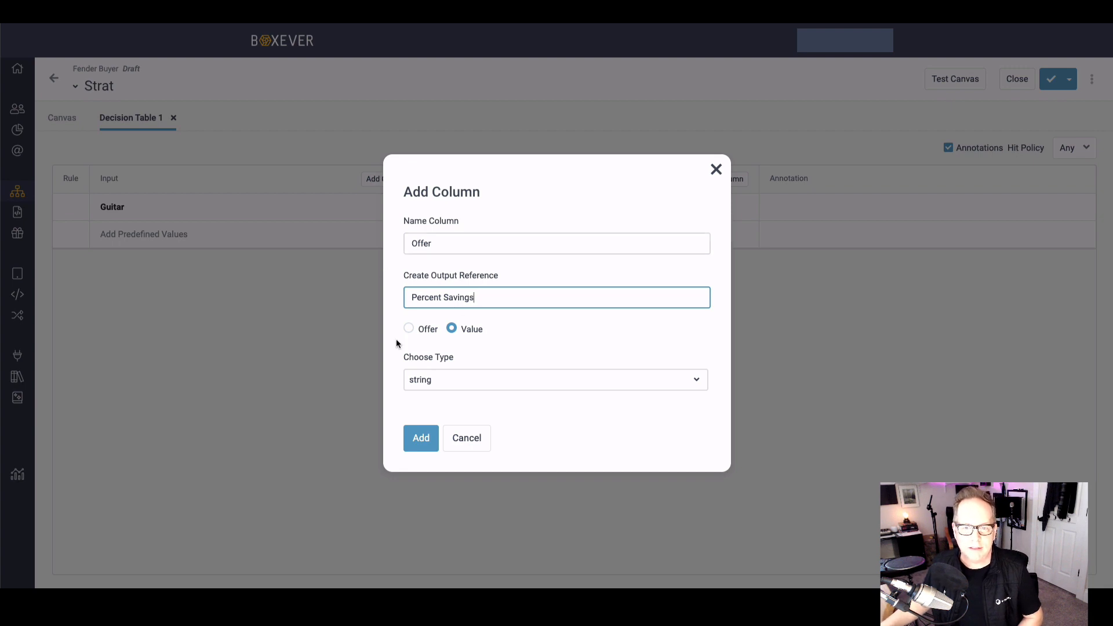
{"action": "left_click", "coordinate": [470, 380]}
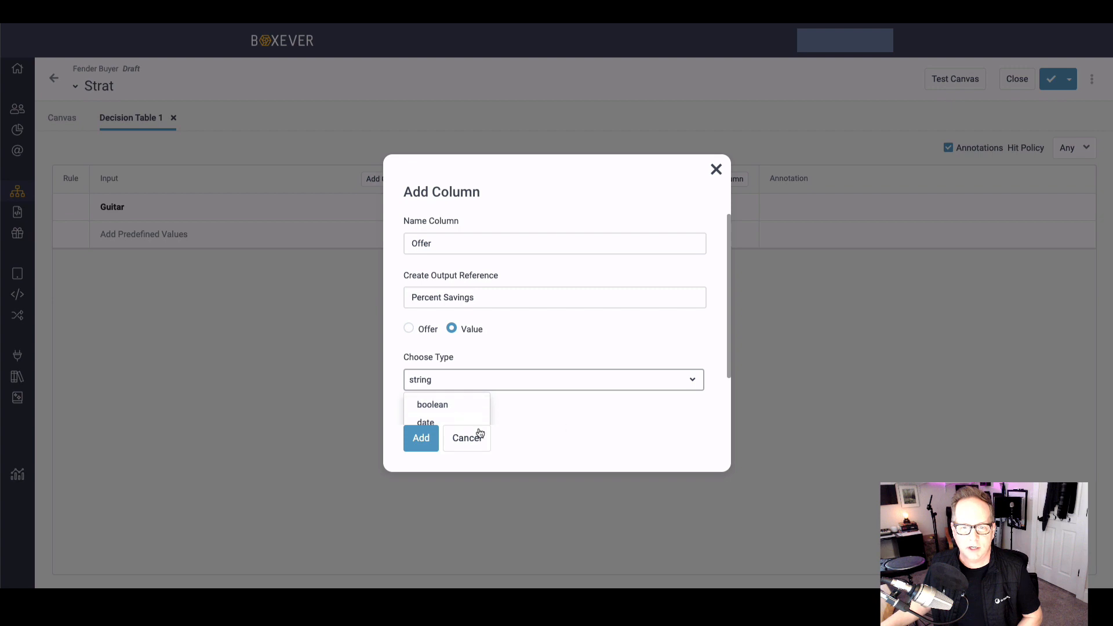
{"action": "left_click_drag", "start_coordinate": [728, 370], "coordinate": [718, 422]}
{"action": "left_click", "coordinate": [705, 460]}
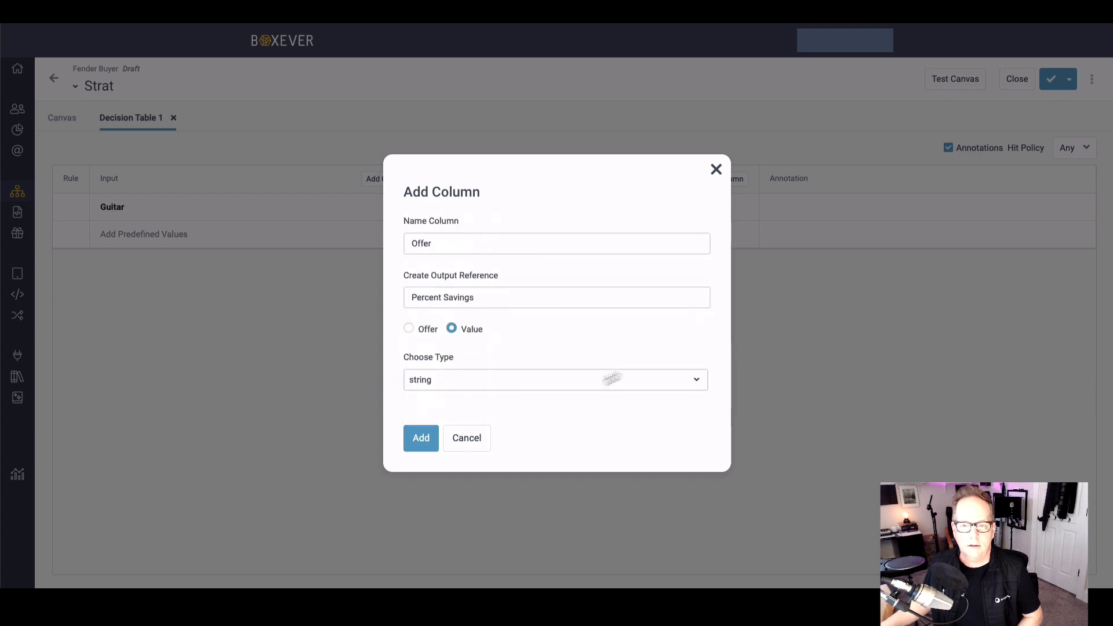
{"action": "left_click", "coordinate": [608, 387]}
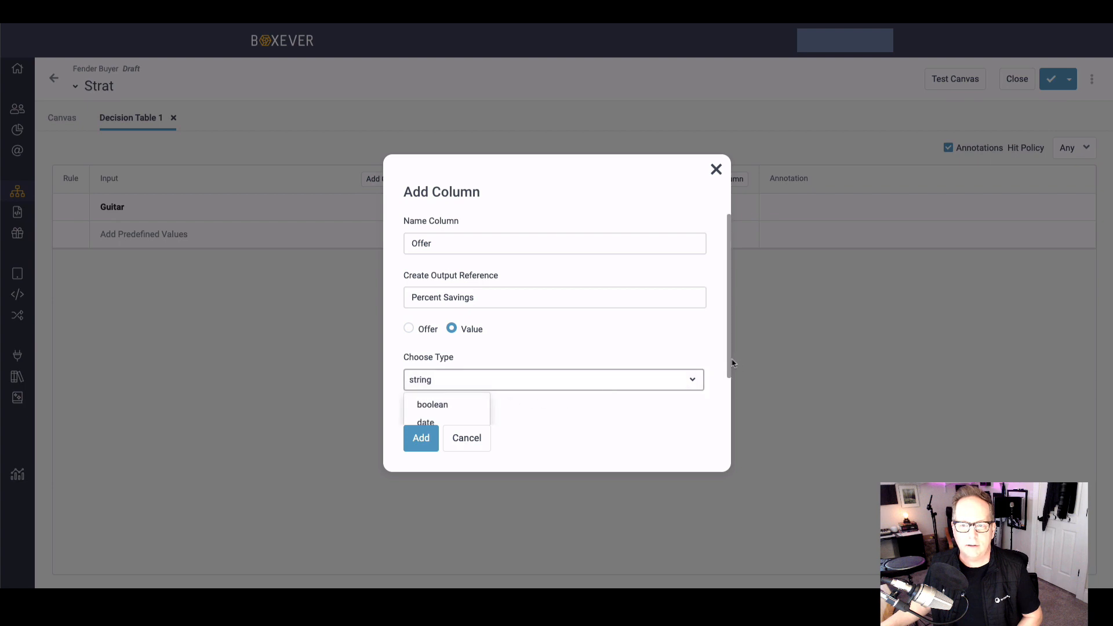
{"action": "left_click_drag", "start_coordinate": [729, 358], "coordinate": [729, 412]}
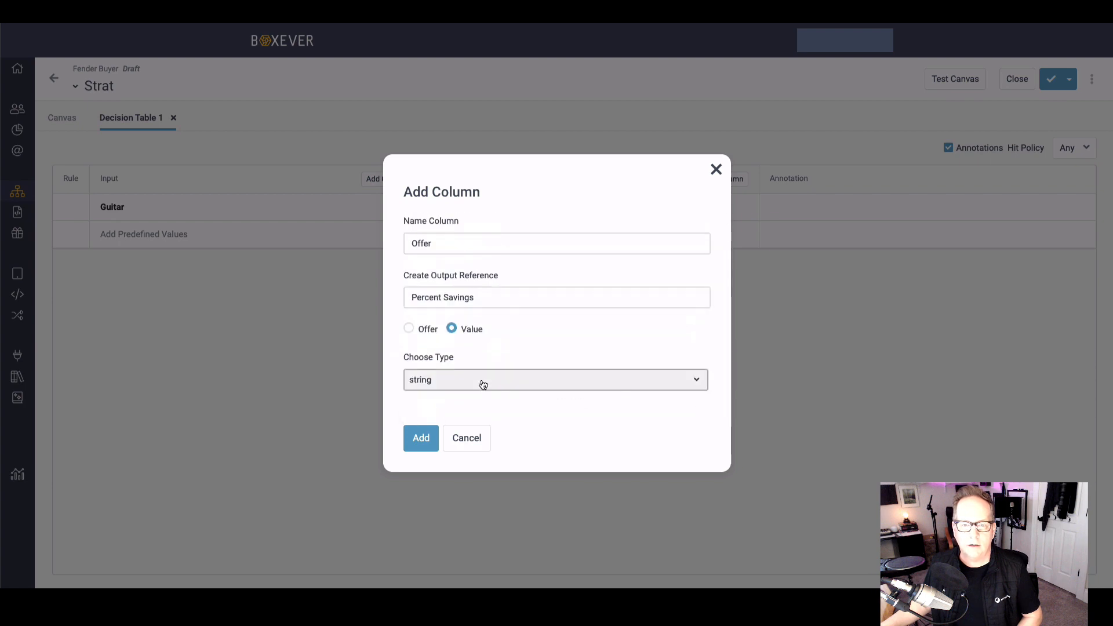
{"action": "left_click", "coordinate": [689, 379]}
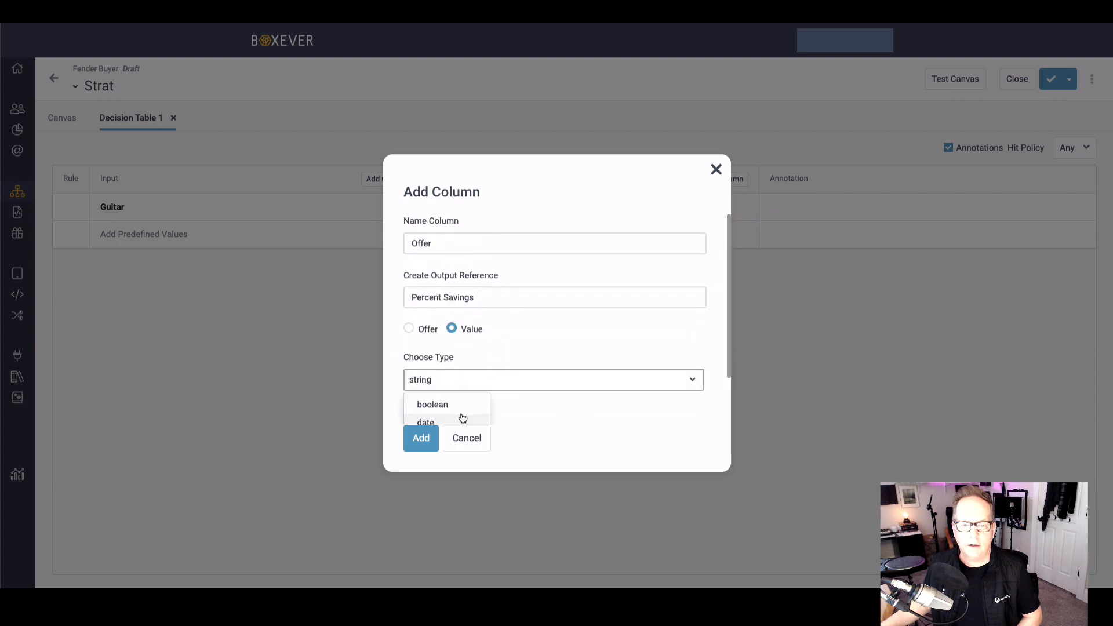
{"action": "left_click_drag", "start_coordinate": [729, 366], "coordinate": [721, 402]}
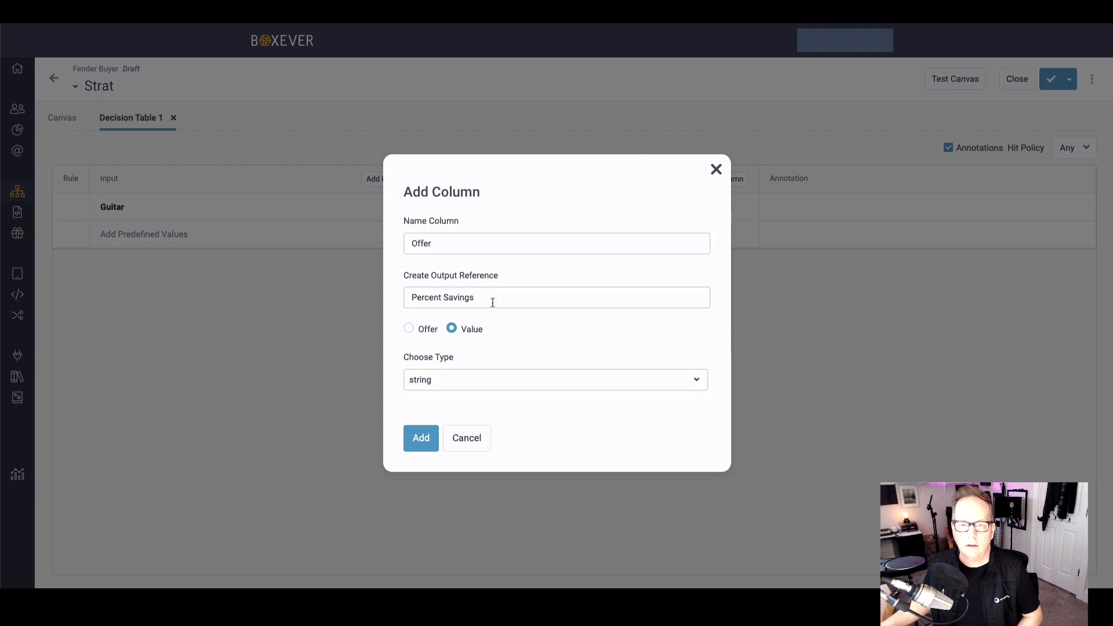
{"action": "left_click", "coordinate": [479, 379]}
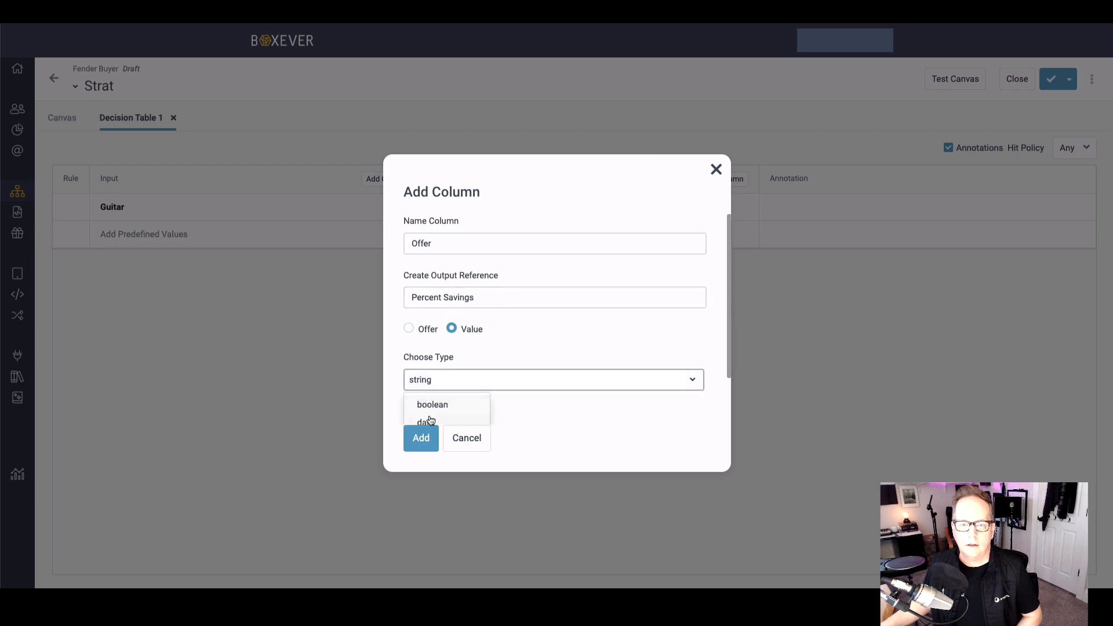
{"action": "left_click", "coordinate": [430, 421]}
Step: Set the Offer output column's type to integer and add the column to the decision table
{"action": "left_click", "coordinate": [460, 380]}
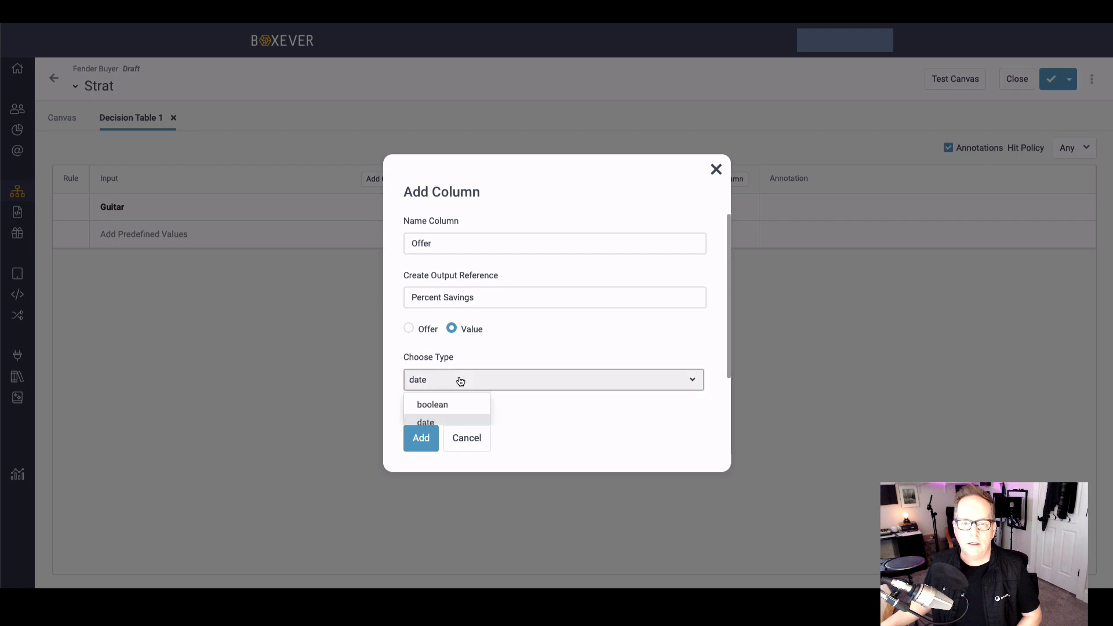
{"action": "scroll", "coordinate": [721, 399], "scroll_direction": "down", "scroll_amount": 1}
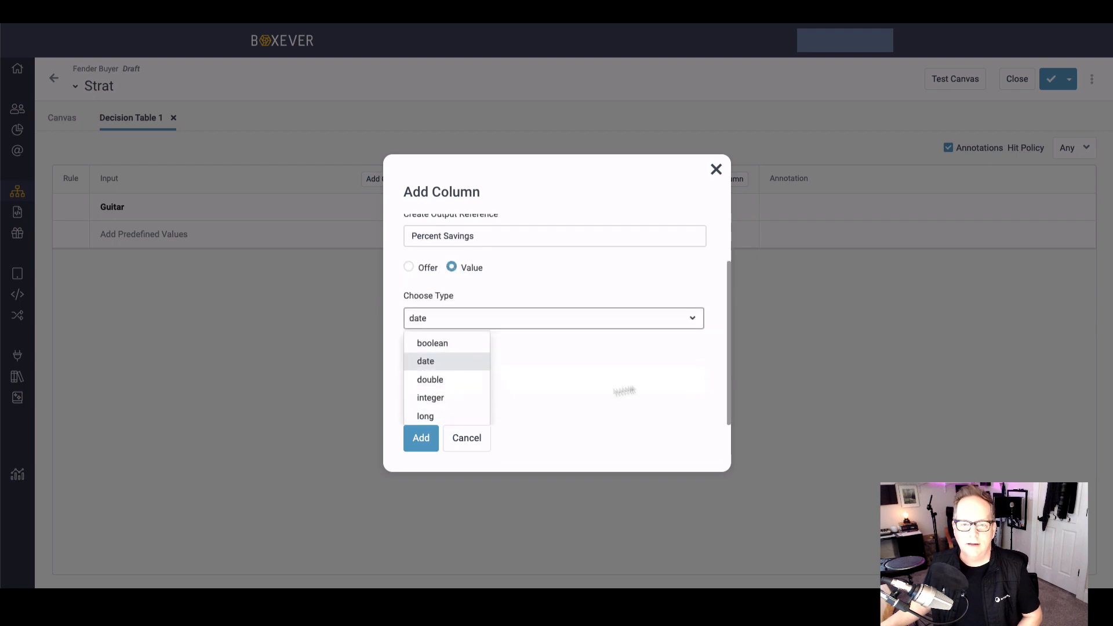
{"action": "left_click", "coordinate": [436, 395]}
{"action": "left_click", "coordinate": [428, 436]}
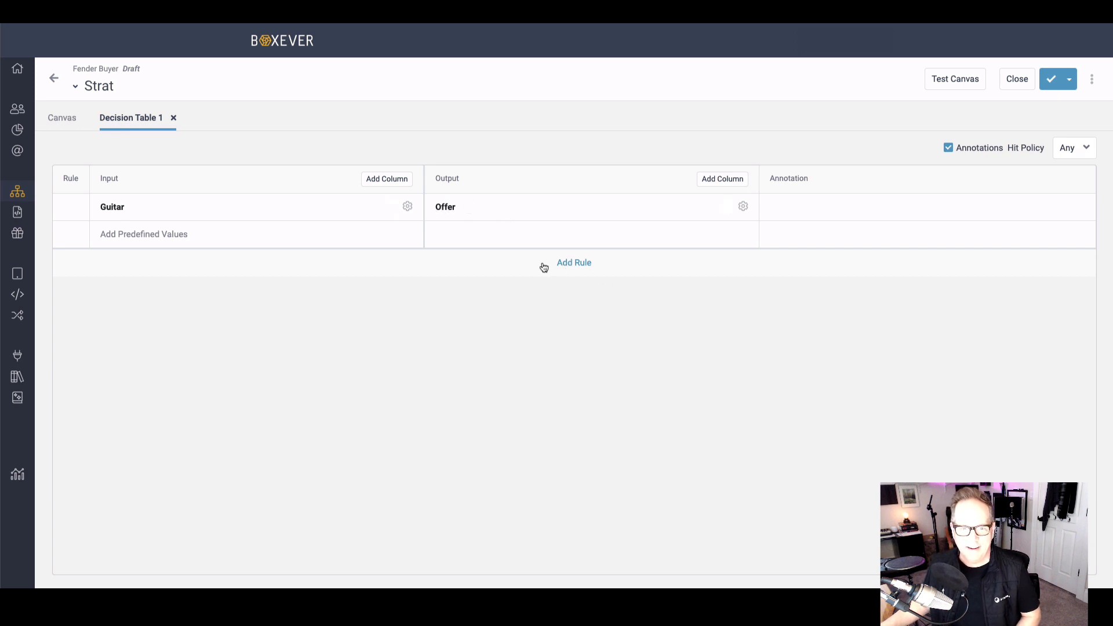
Step: Add a first rule to the decision table whose Guitar input matches one of the custom value Strat
{"action": "left_click", "coordinate": [567, 265]}
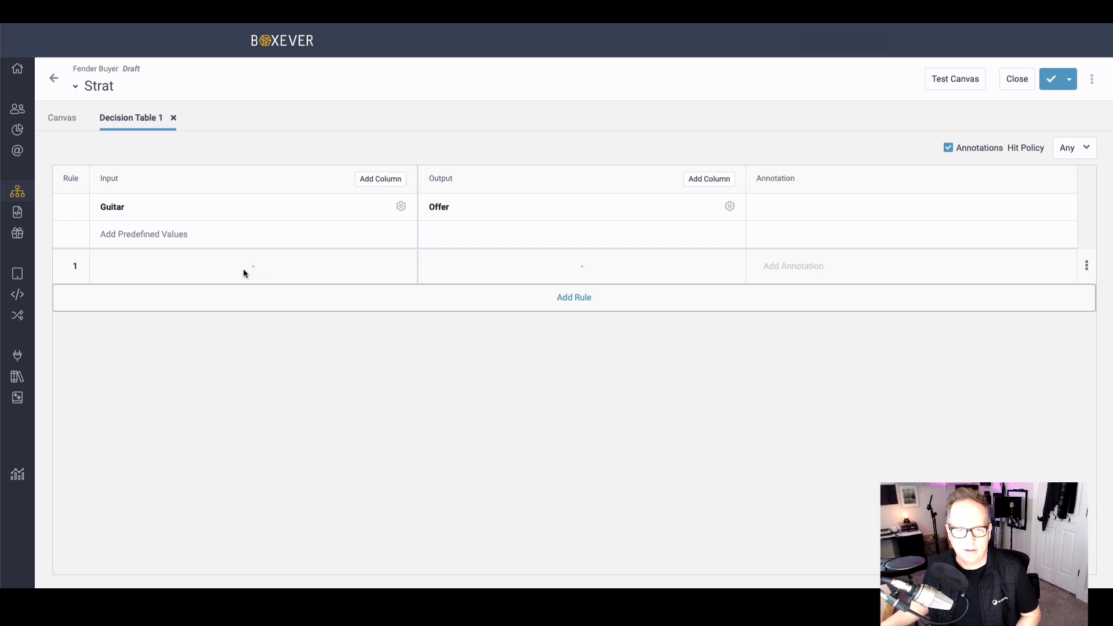
{"action": "left_click", "coordinate": [261, 273]}
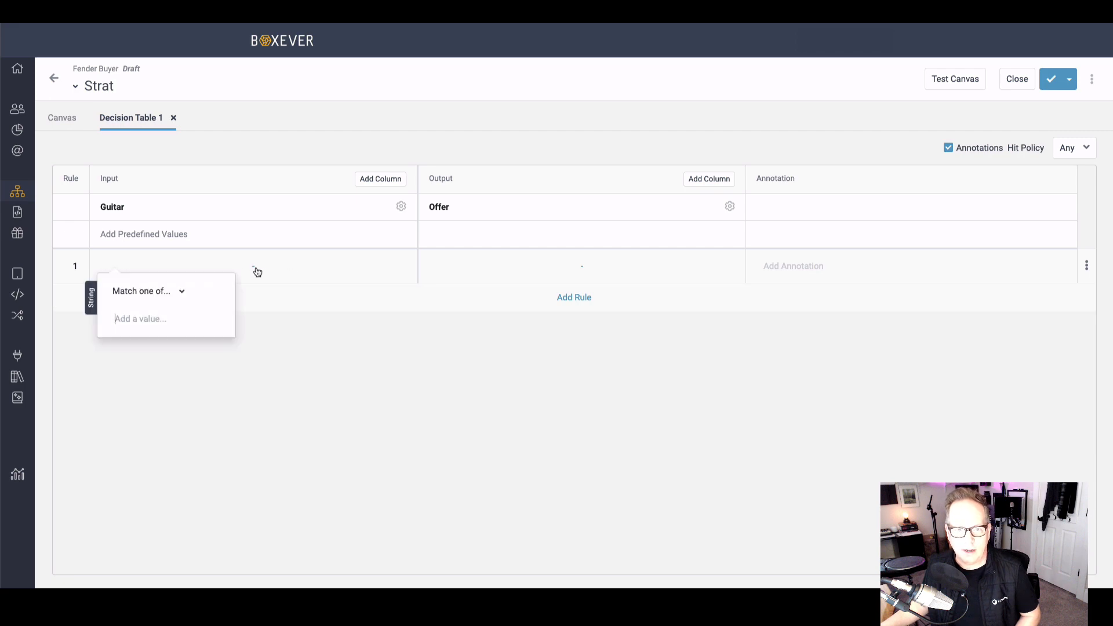
{"action": "left_click", "coordinate": [183, 293]}
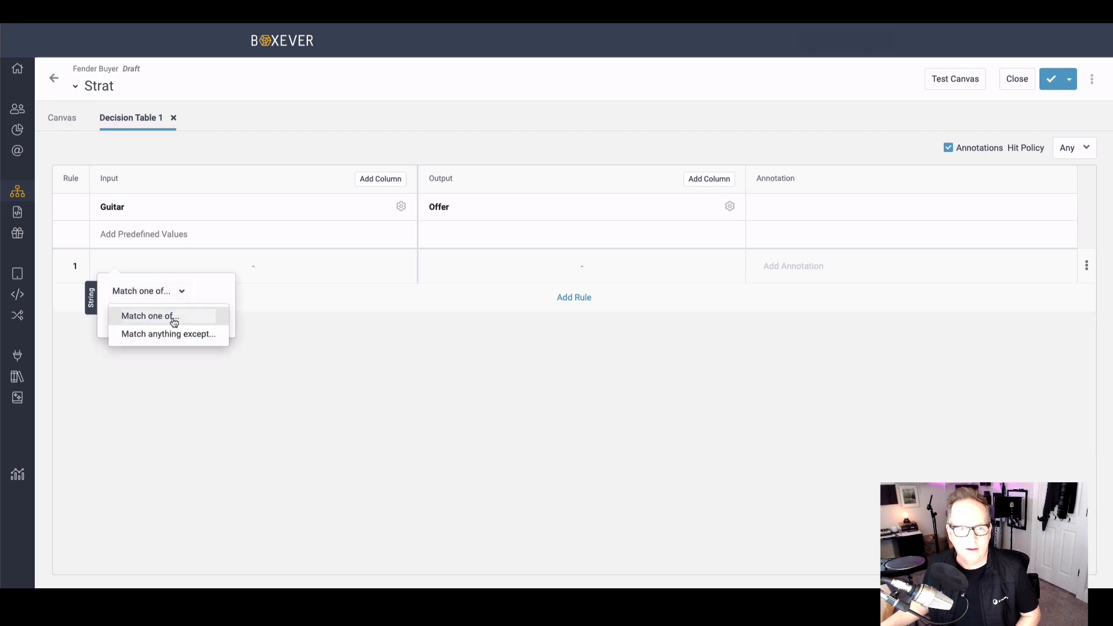
{"action": "left_click", "coordinate": [155, 316]}
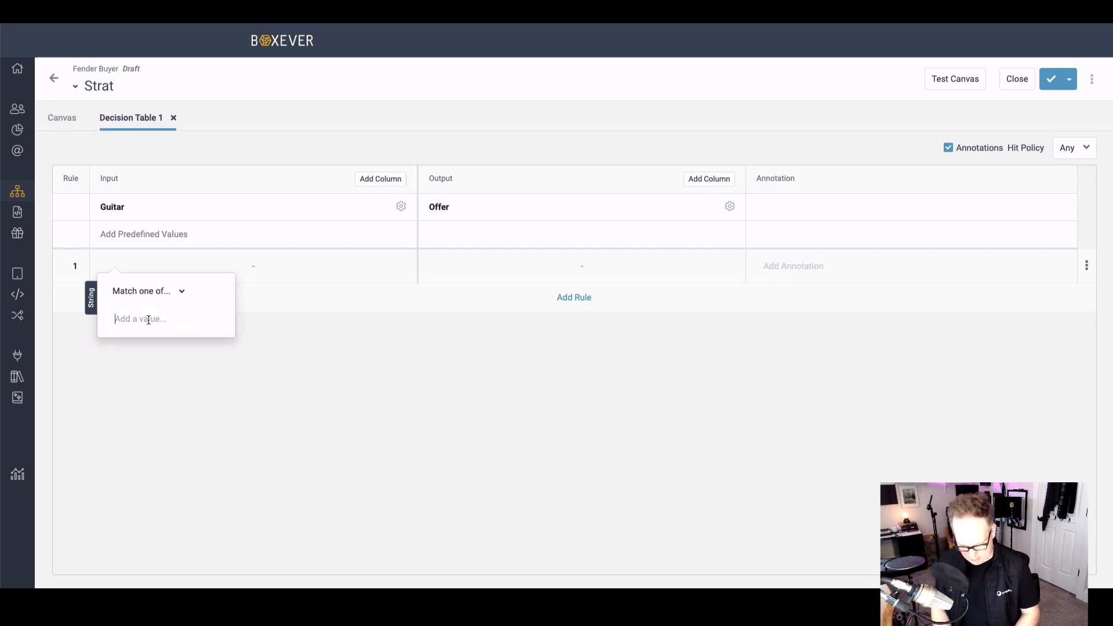
{"action": "type", "text": "Strat"}
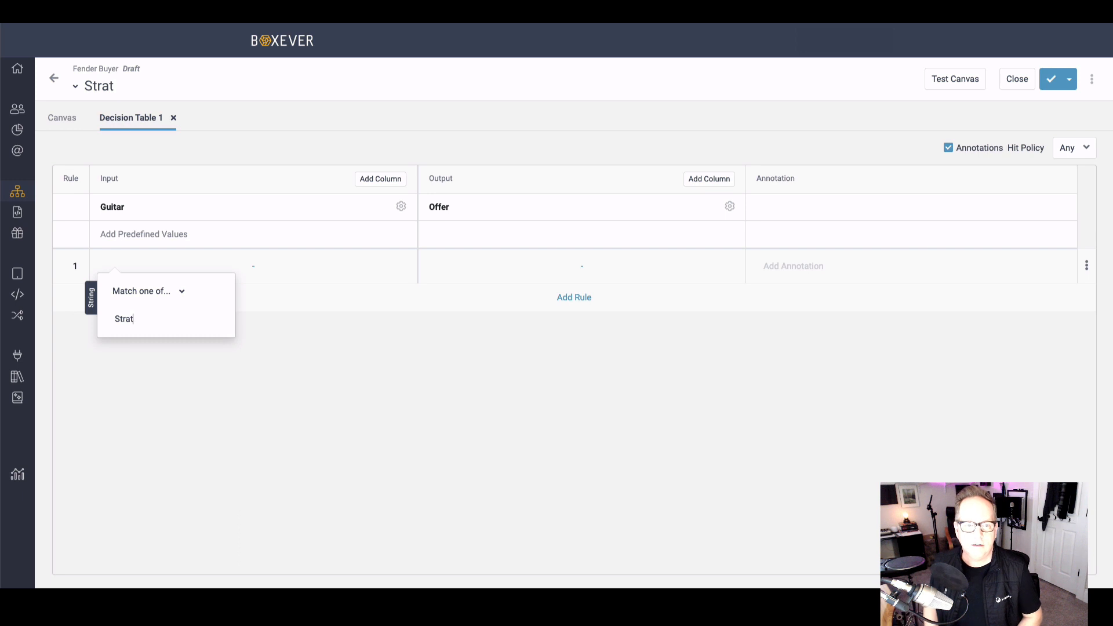
{"action": "key", "text": "Return"}
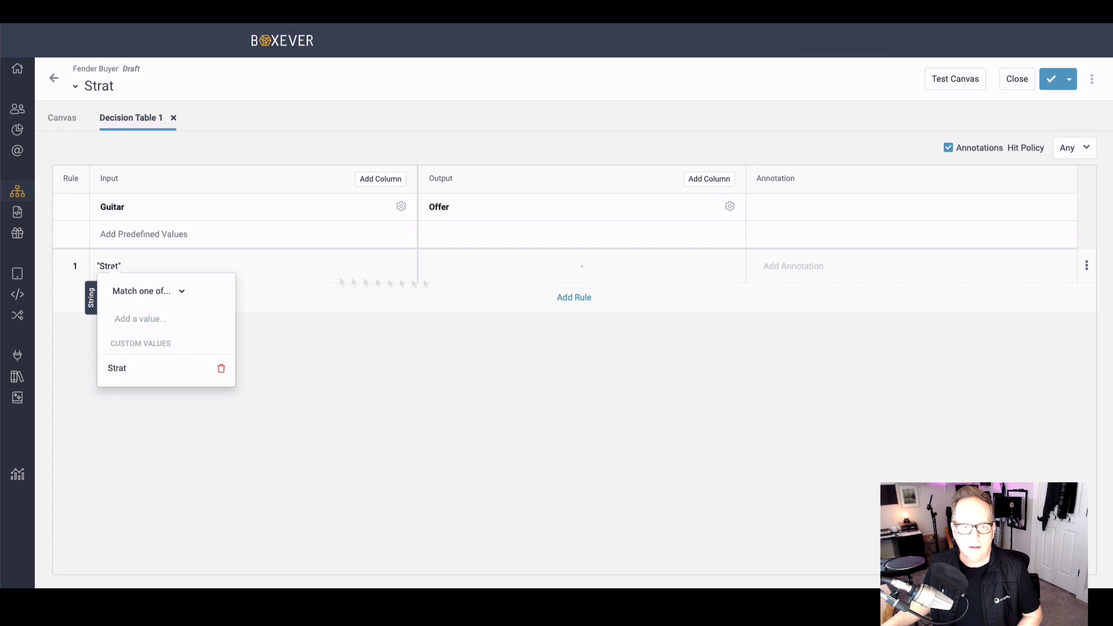
Step: Add a second rule whose Guitar input matches one of the custom value Squire
{"action": "left_click", "coordinate": [276, 302]}
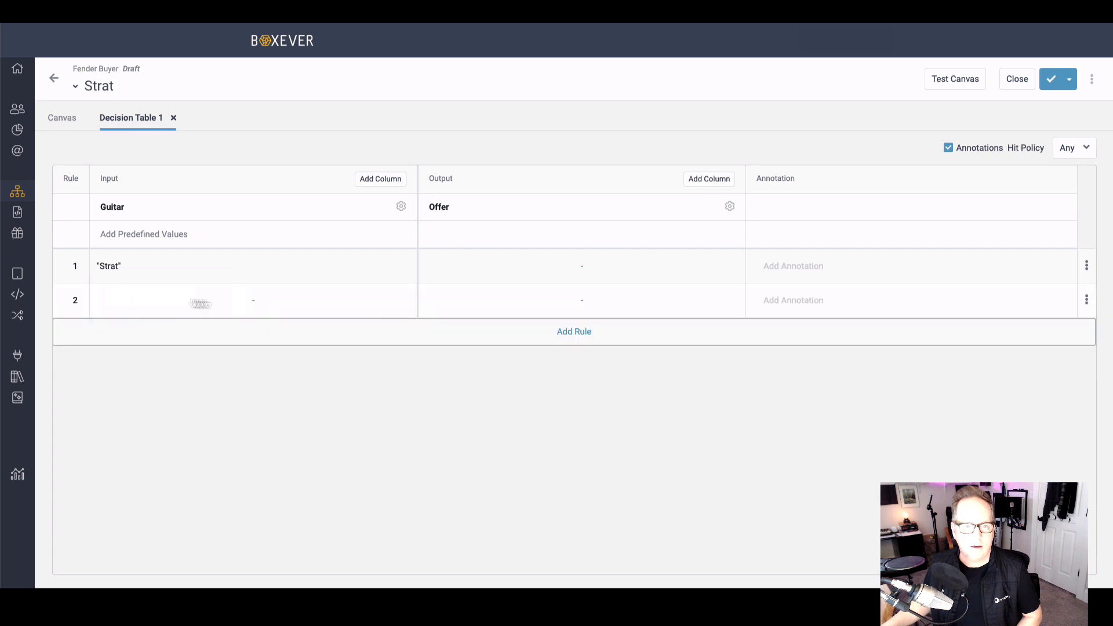
{"action": "left_click", "coordinate": [191, 300]}
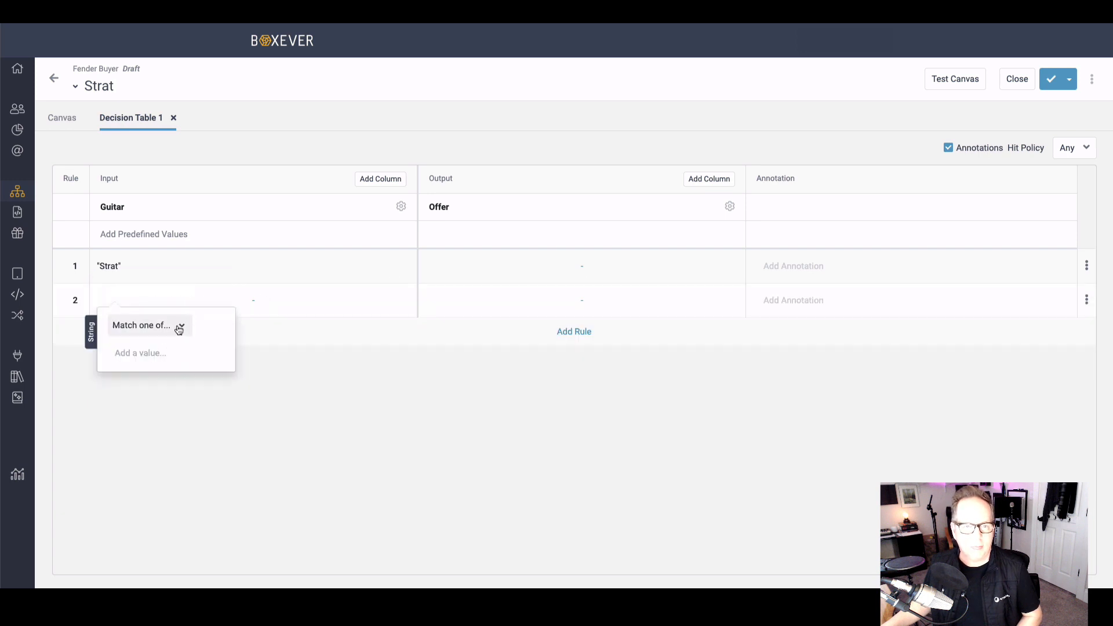
{"action": "left_click", "coordinate": [181, 328]}
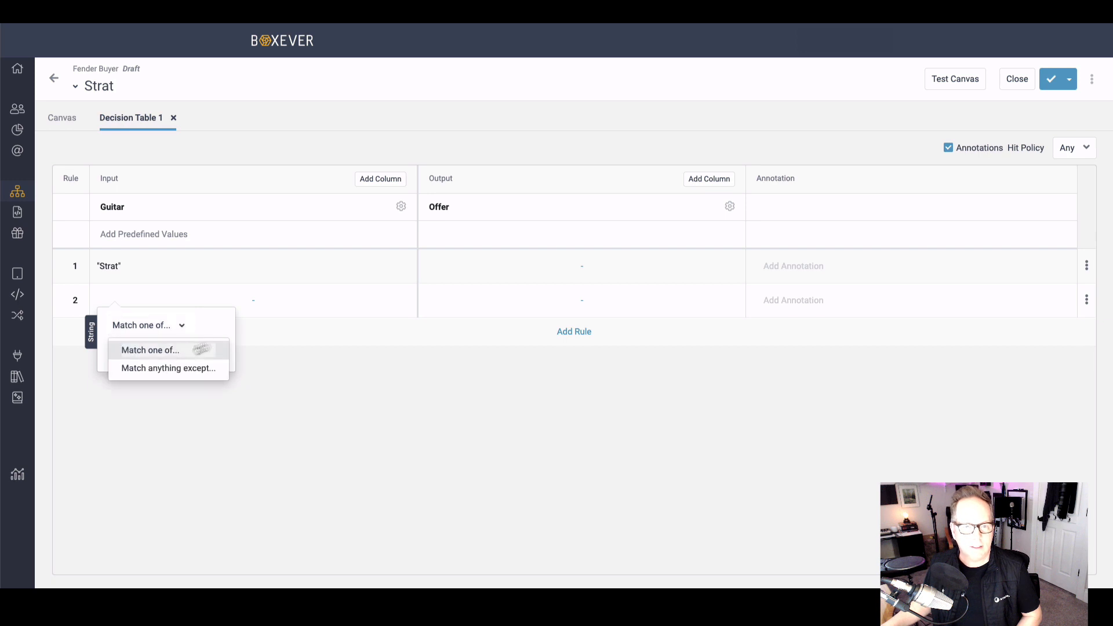
{"action": "left_click", "coordinate": [168, 353]}
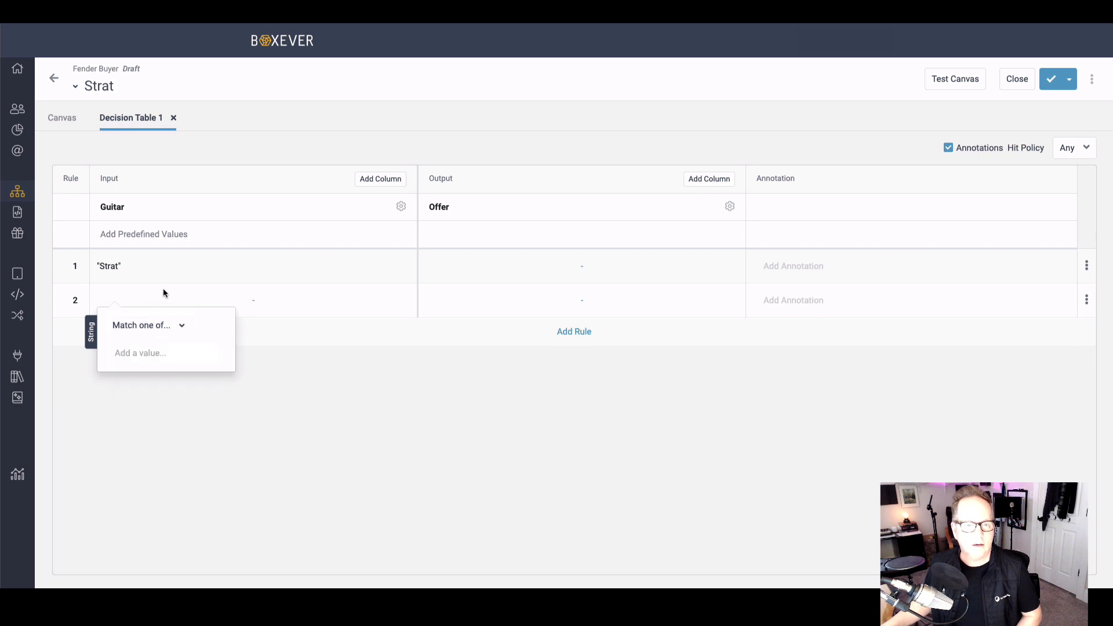
{"action": "left_click", "coordinate": [260, 308]}
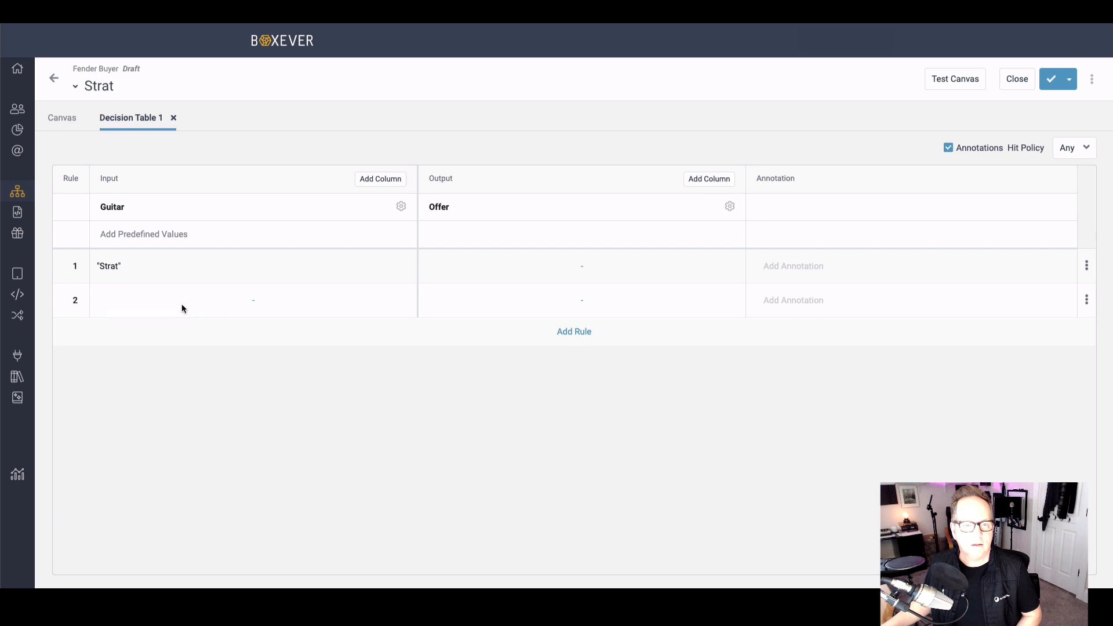
{"action": "left_click", "coordinate": [249, 303]}
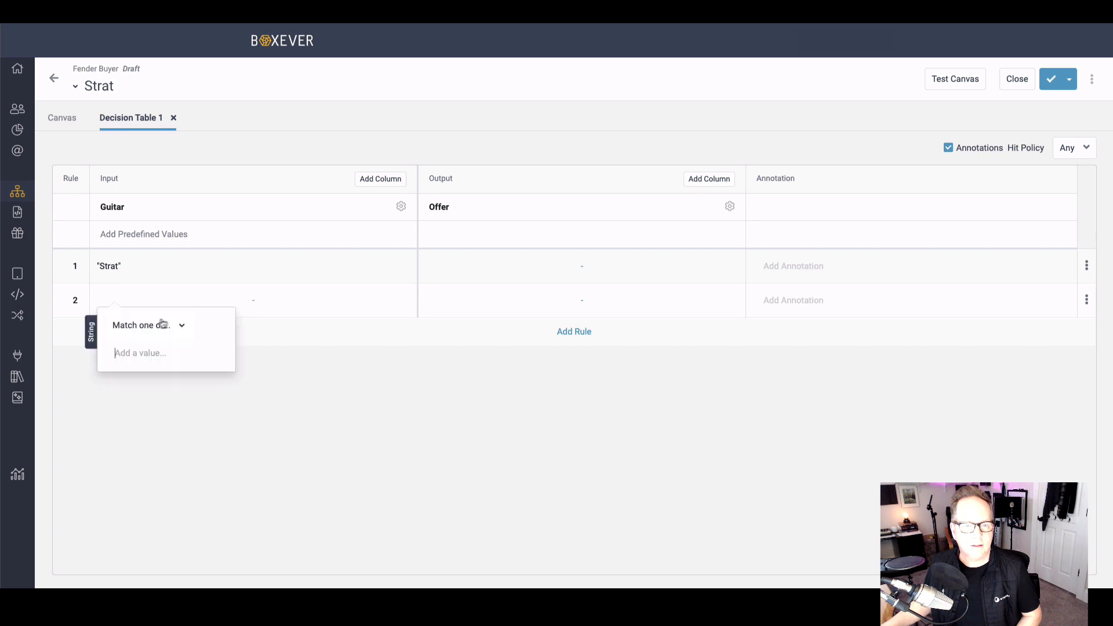
{"action": "left_click", "coordinate": [155, 329]}
{"action": "left_click", "coordinate": [137, 350]}
{"action": "type", "text": "S"}
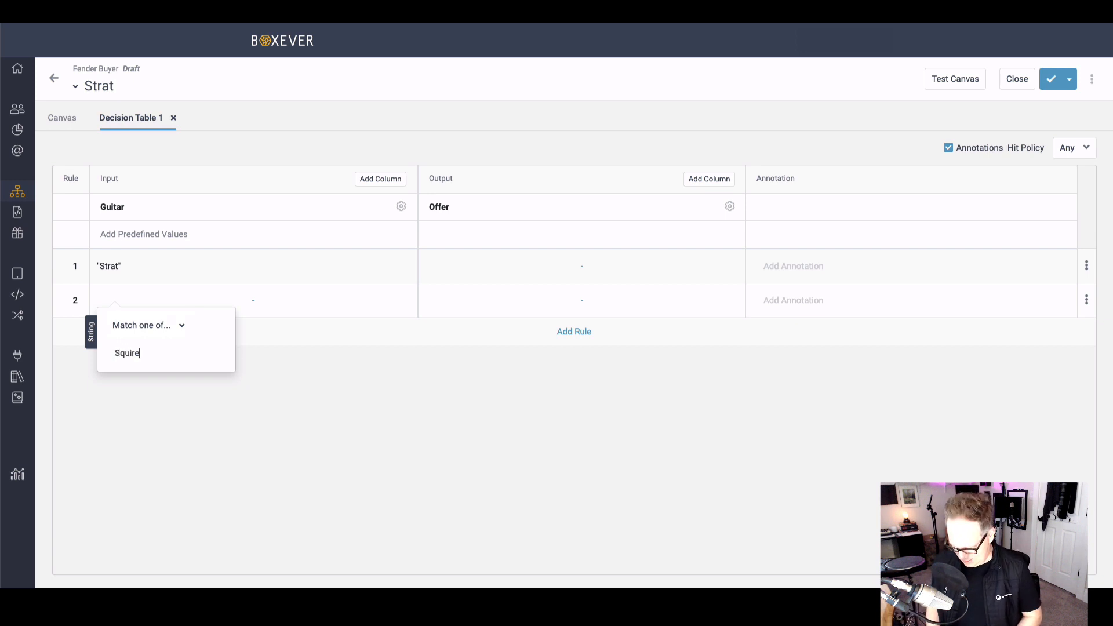
{"action": "type", "text": "quire"}
{"action": "key", "text": "Return"}
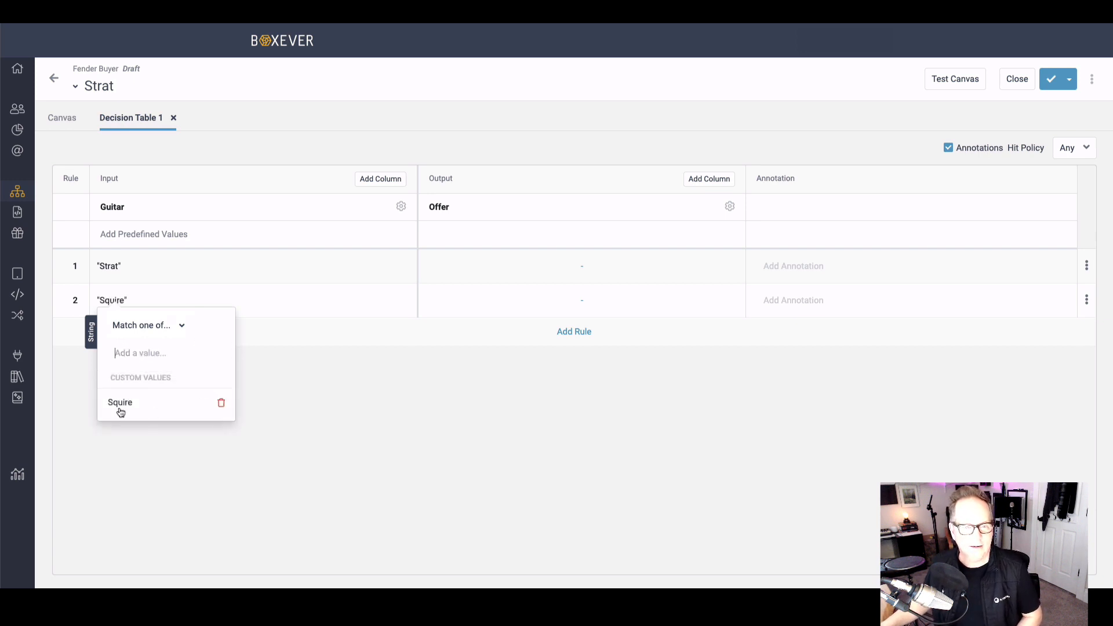
{"action": "left_click", "coordinate": [320, 340]}
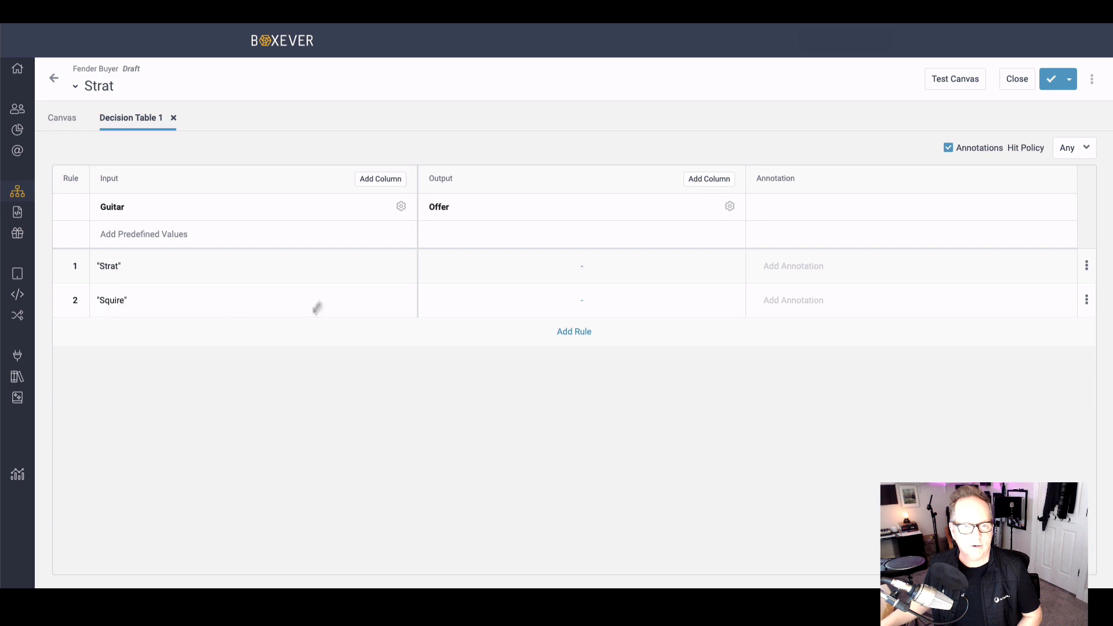
Step: Set the Offer output to 20 for the Strat rule and 30 for the Squire rule
{"action": "left_click", "coordinate": [582, 271]}
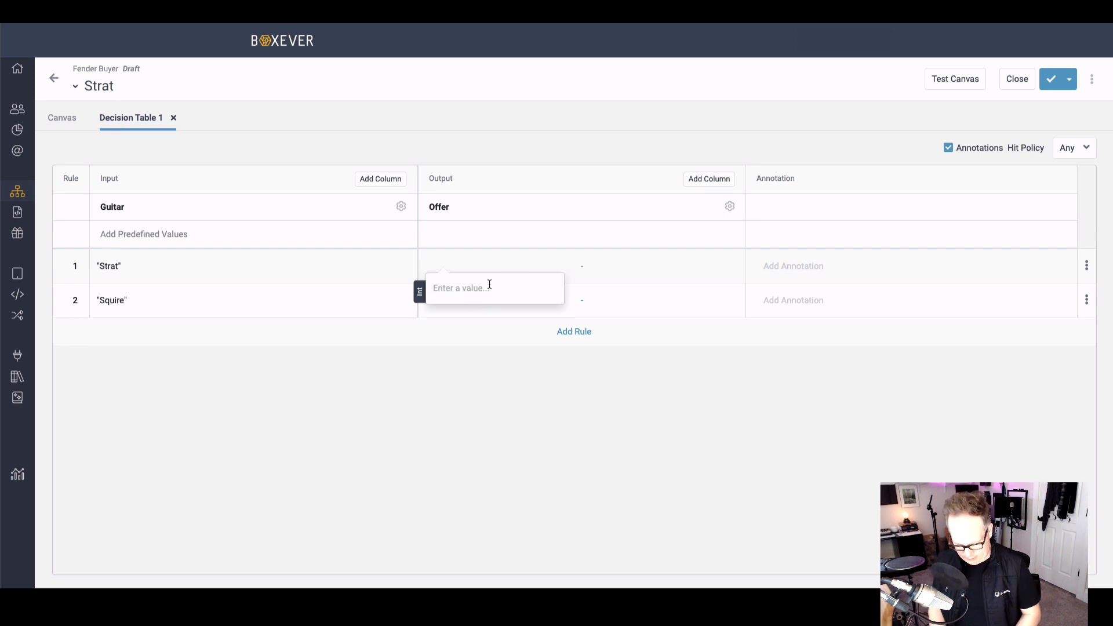
{"action": "type", "text": "20"}
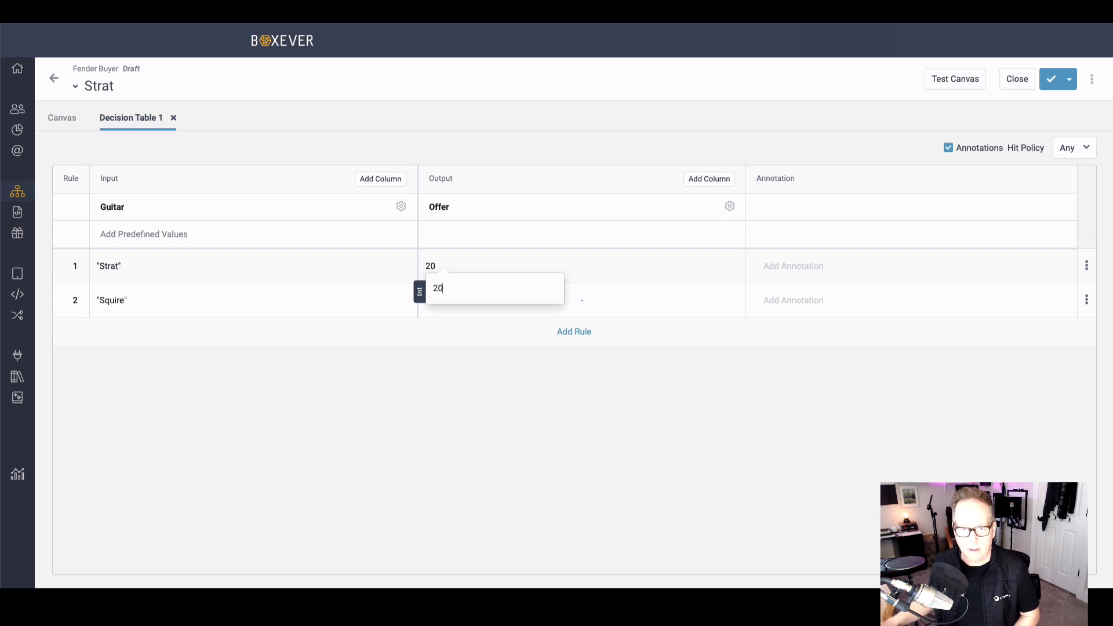
{"action": "left_click", "coordinate": [548, 309]}
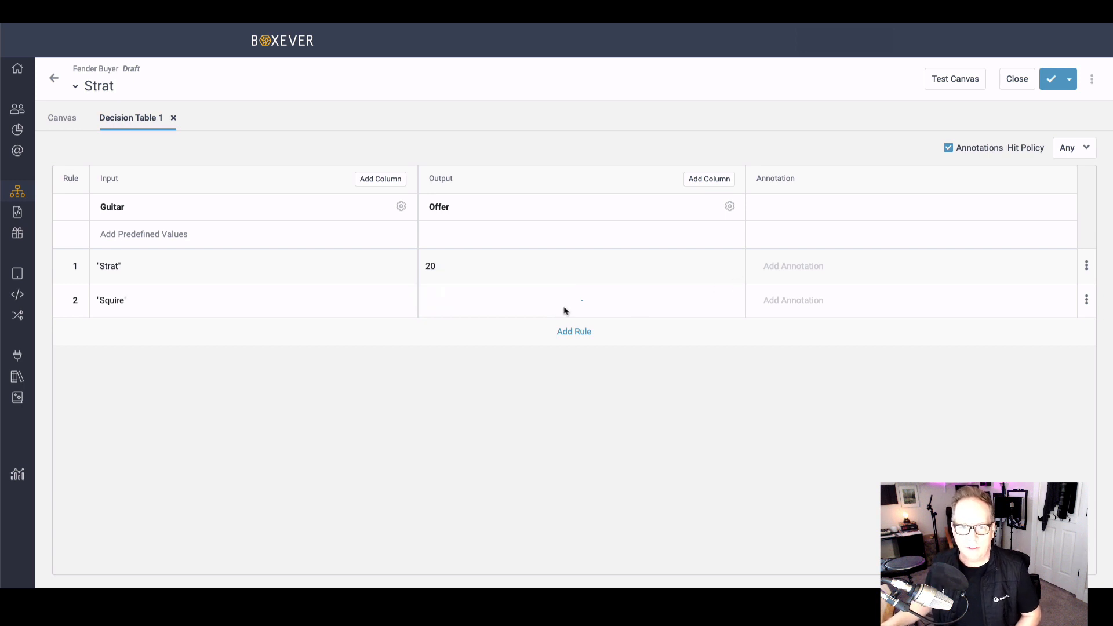
{"action": "left_click", "coordinate": [457, 304]}
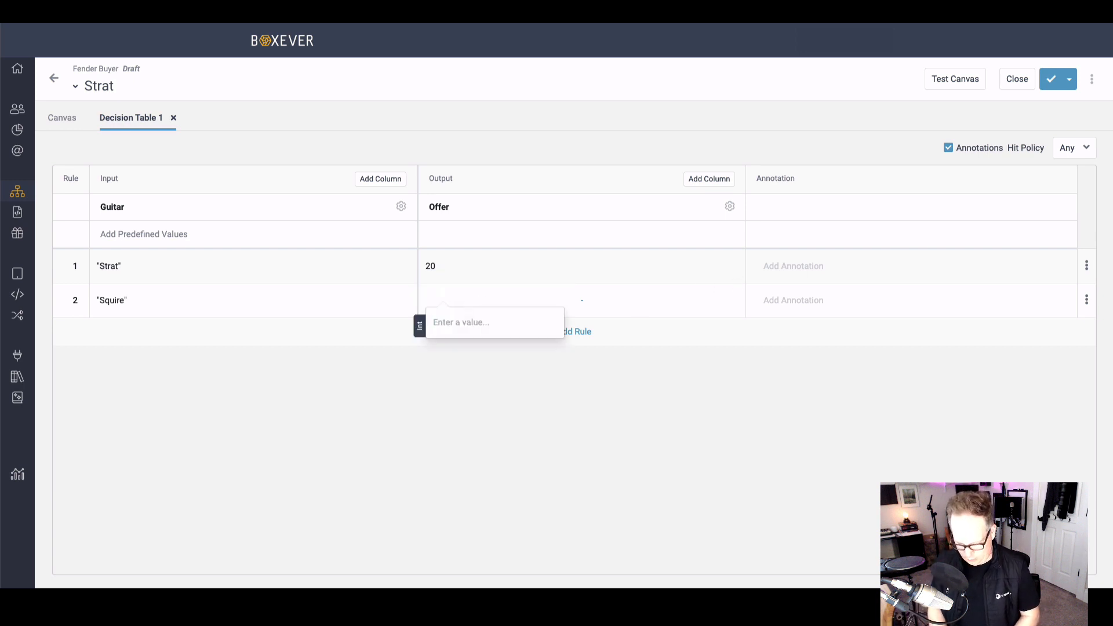
{"action": "type", "text": "30"}
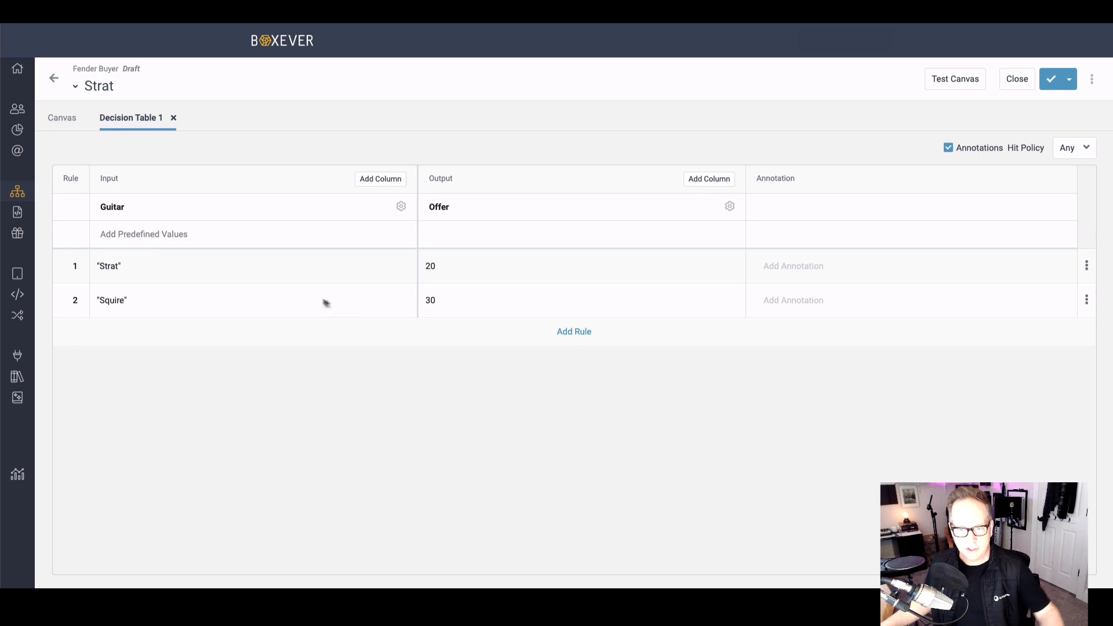
Step: Save the decision table without annotations and return to the Fender Buyer variants overview
{"action": "left_click", "coordinate": [778, 269]}
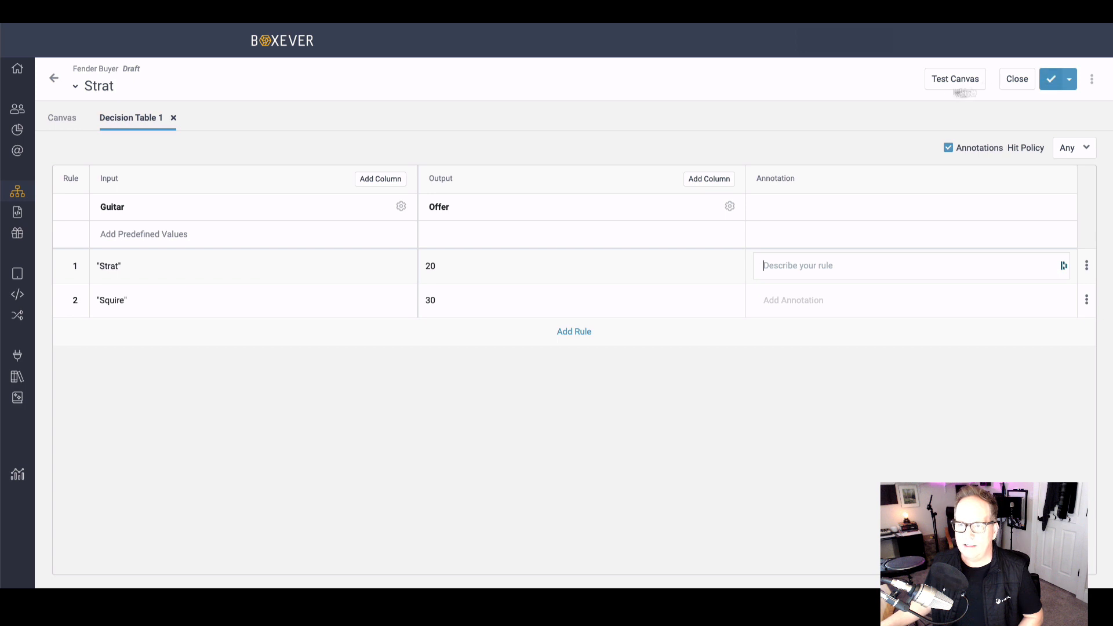
{"action": "left_click", "coordinate": [1051, 79]}
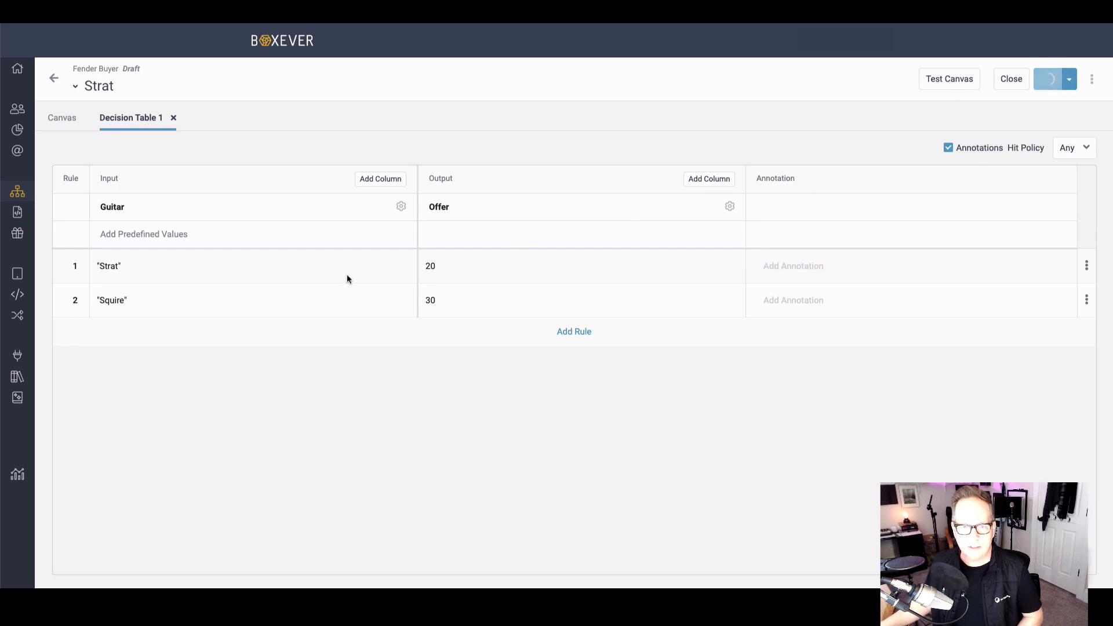
{"action": "left_click", "coordinate": [56, 80]}
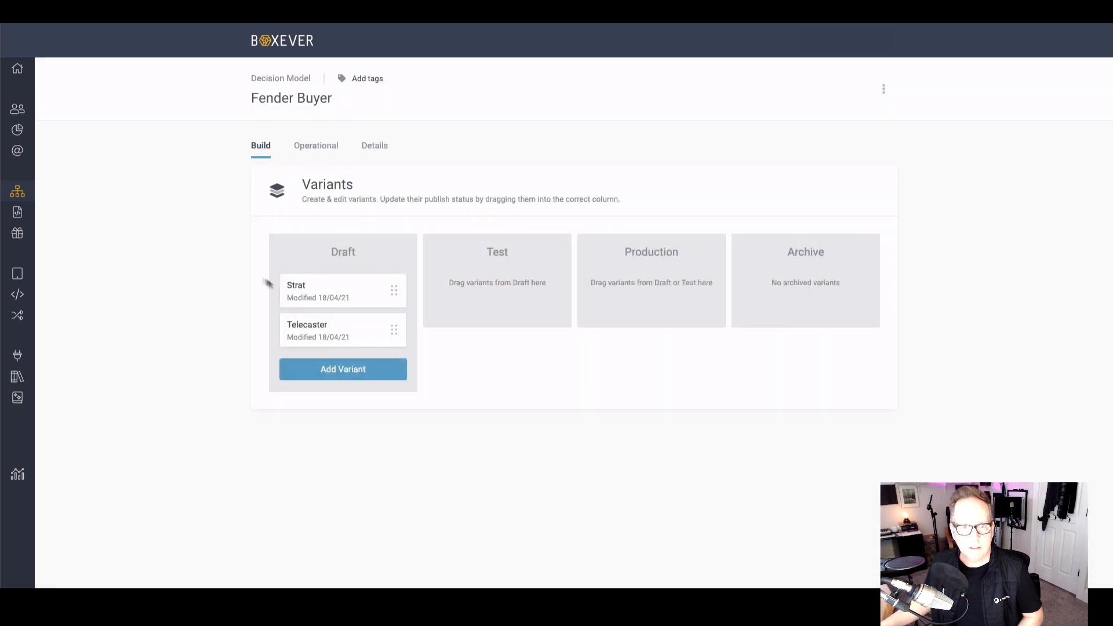
{"action": "left_click_drag", "start_coordinate": [305, 282], "coordinate": [473, 282]}
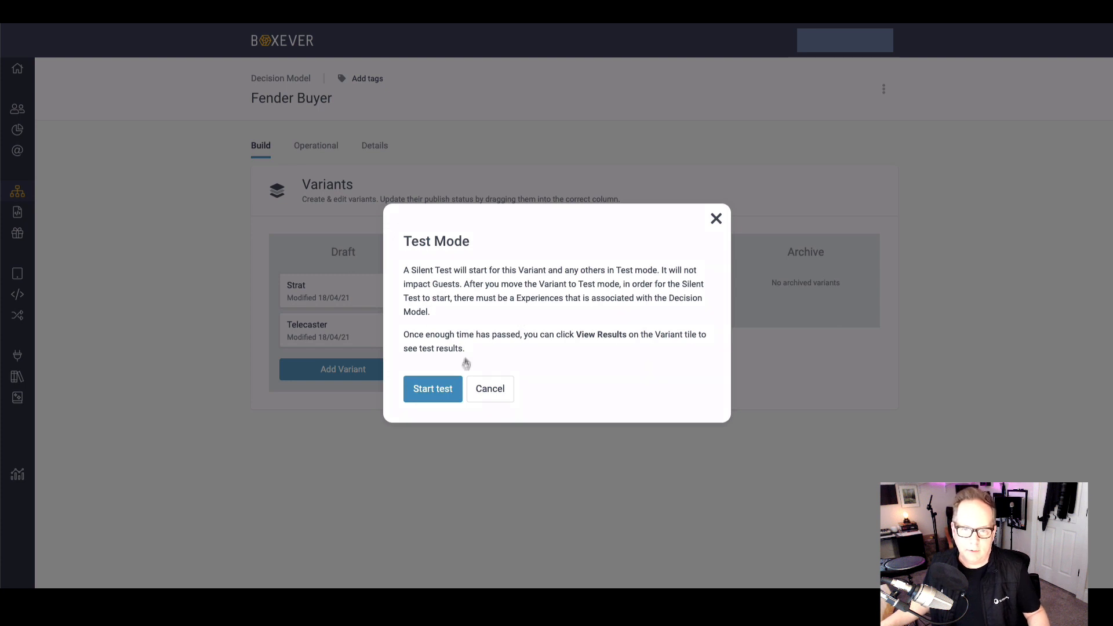
{"action": "left_click", "coordinate": [490, 394]}
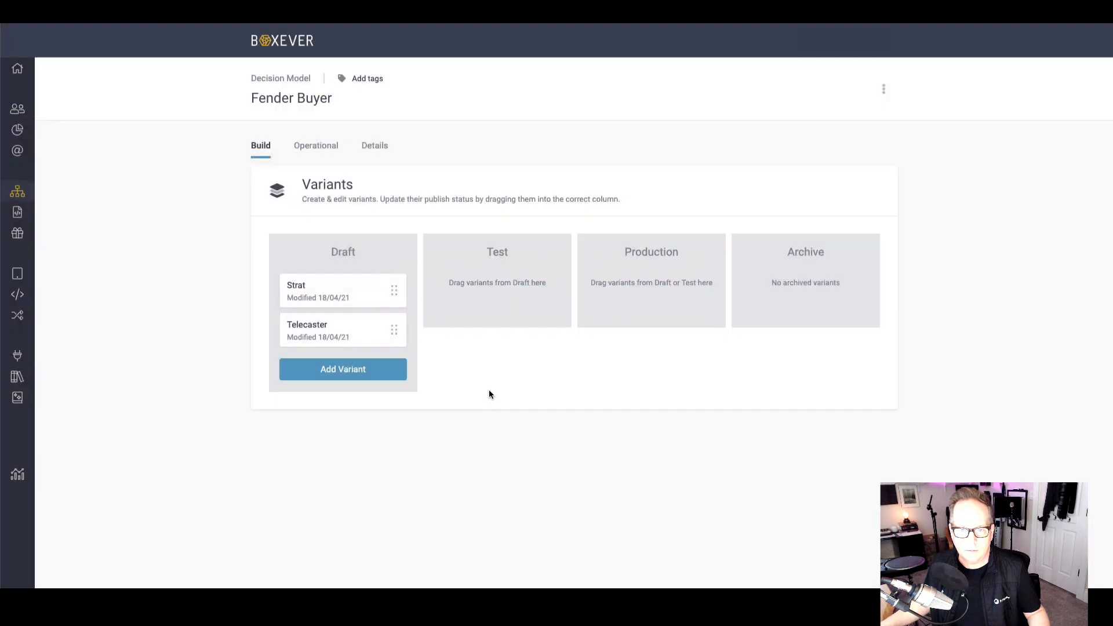
{"action": "left_click_drag", "start_coordinate": [423, 301], "coordinate": [499, 298]}
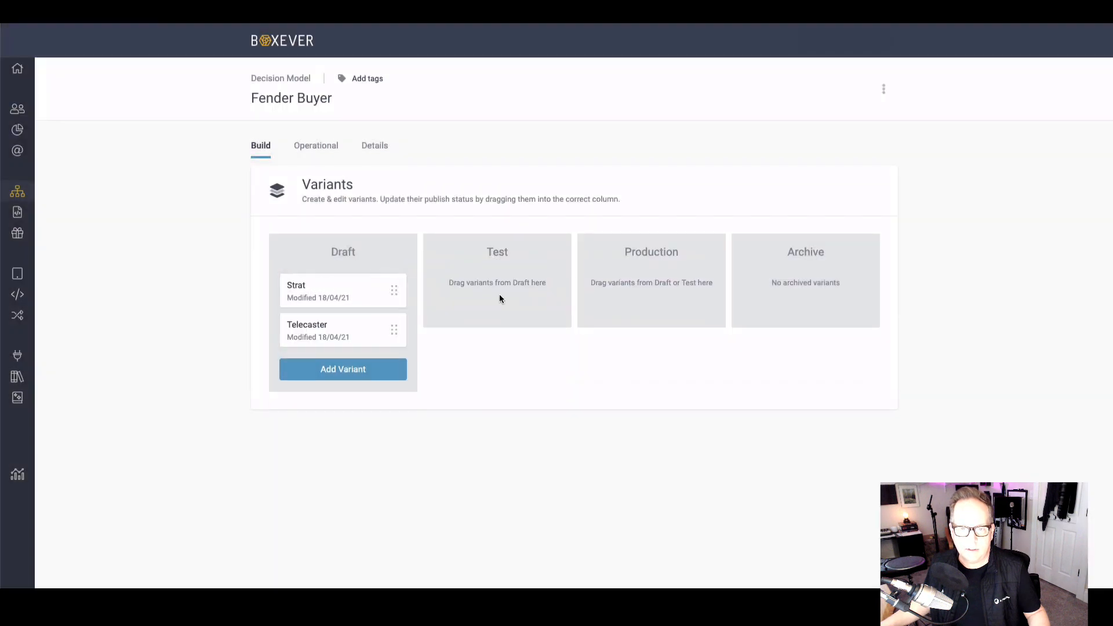
Step: Move the Strat variant from Draft to Test, start its silent test, and check its test results
{"action": "left_click_drag", "start_coordinate": [364, 298], "coordinate": [487, 301]}
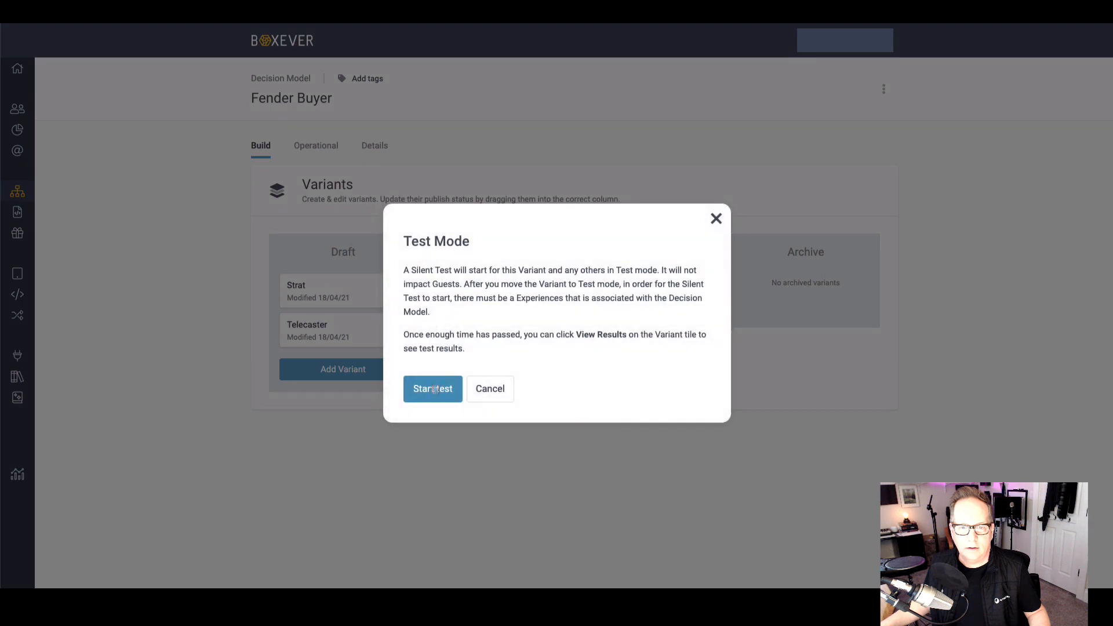
{"action": "left_click", "coordinate": [430, 393]}
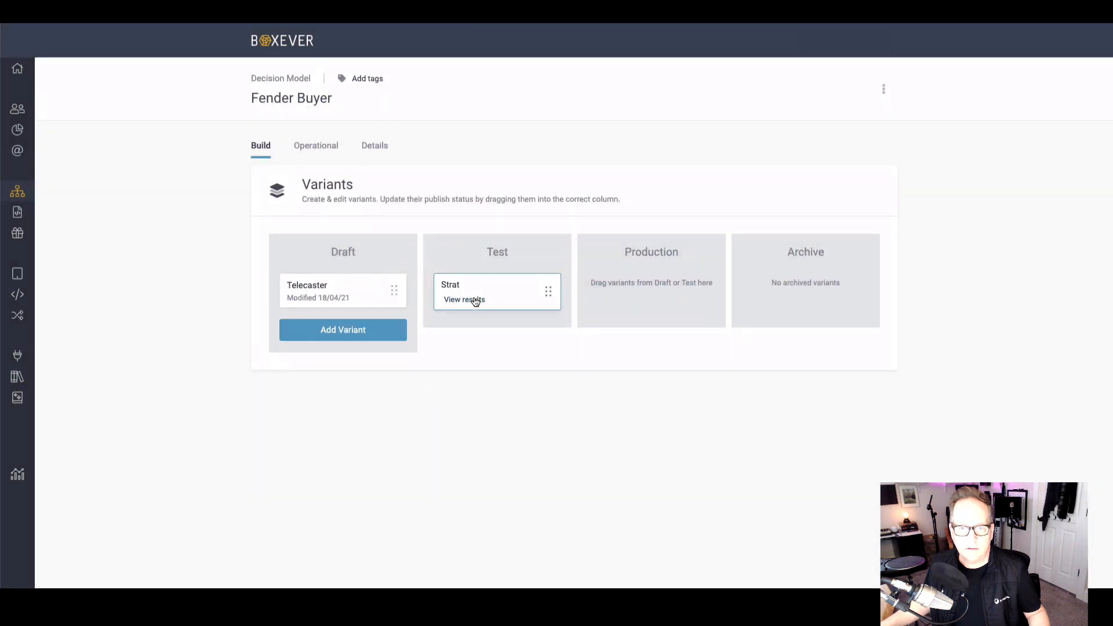
{"action": "left_click", "coordinate": [474, 299]}
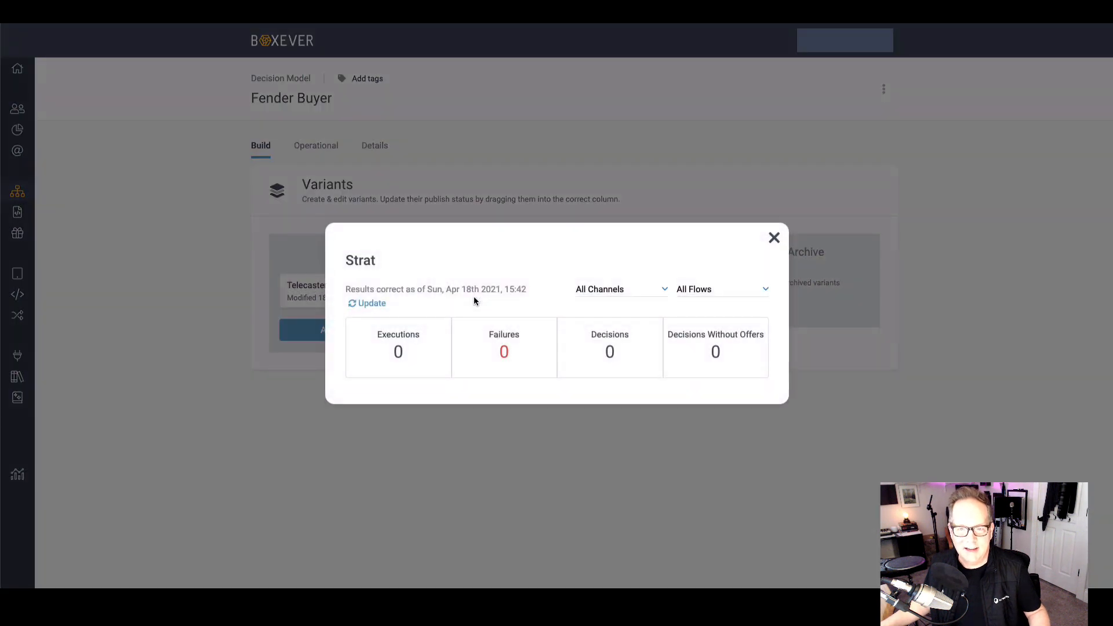
{"action": "left_click", "coordinate": [775, 241]}
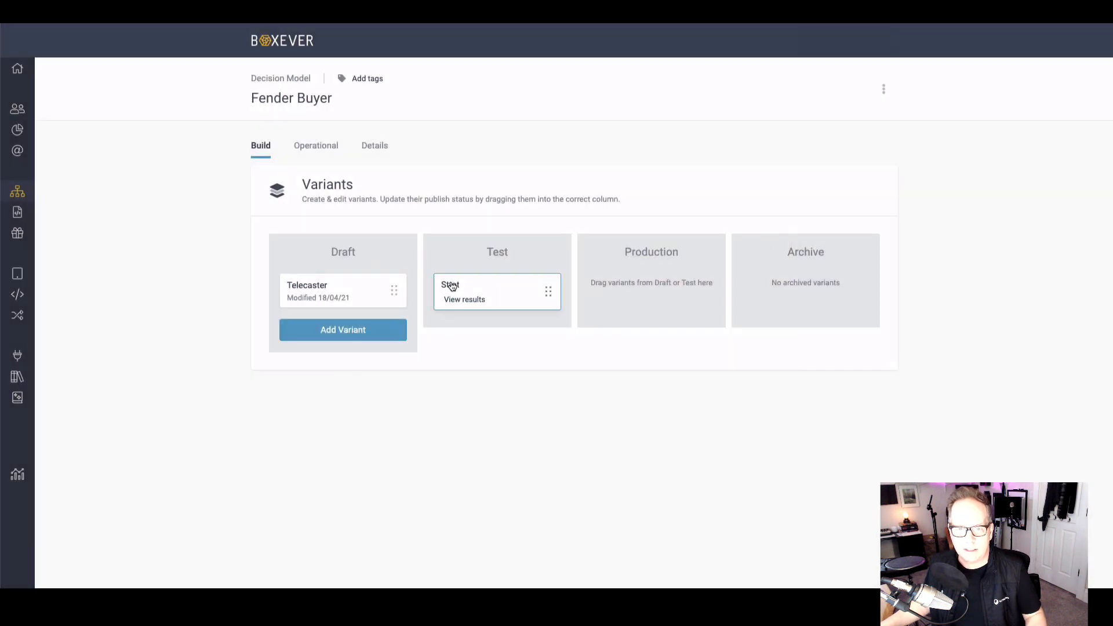
Step: Try to move the Strat variant from Test to Production and cancel the move
{"action": "left_click_drag", "start_coordinate": [454, 288], "coordinate": [626, 291]}
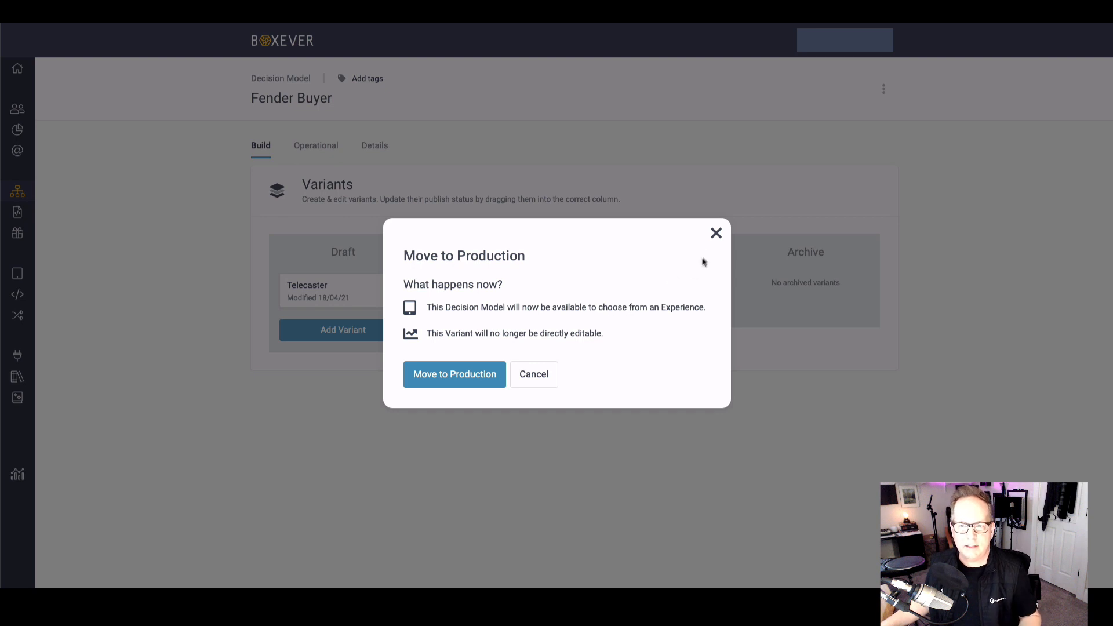
{"action": "left_click", "coordinate": [534, 372]}
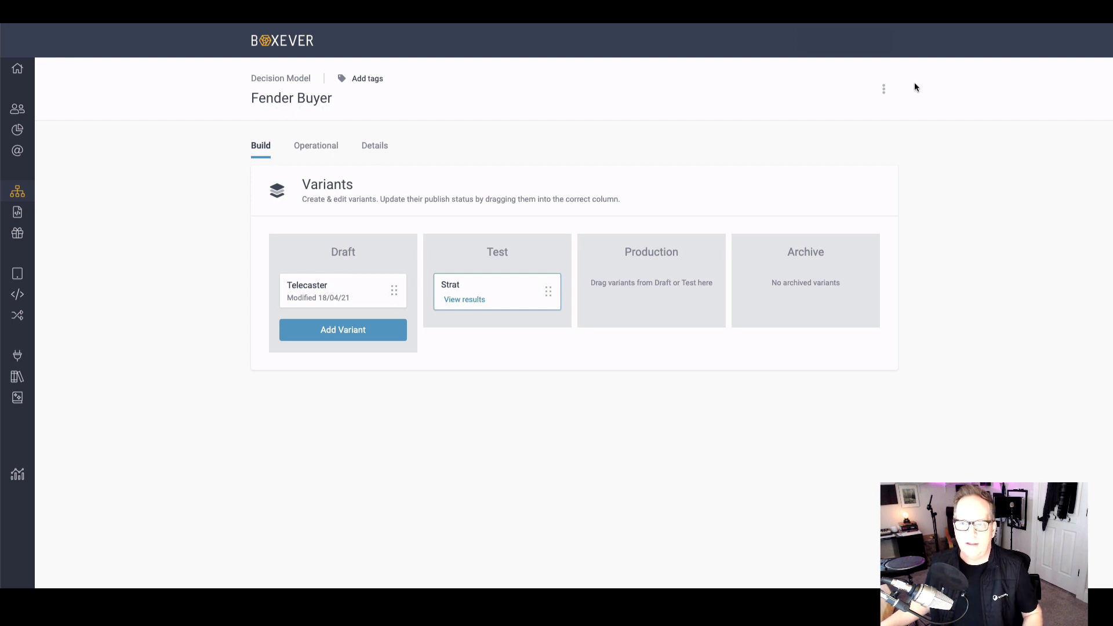
Step: Delete the Fender Buyer decision model and confirm the deletion
{"action": "left_click", "coordinate": [885, 92]}
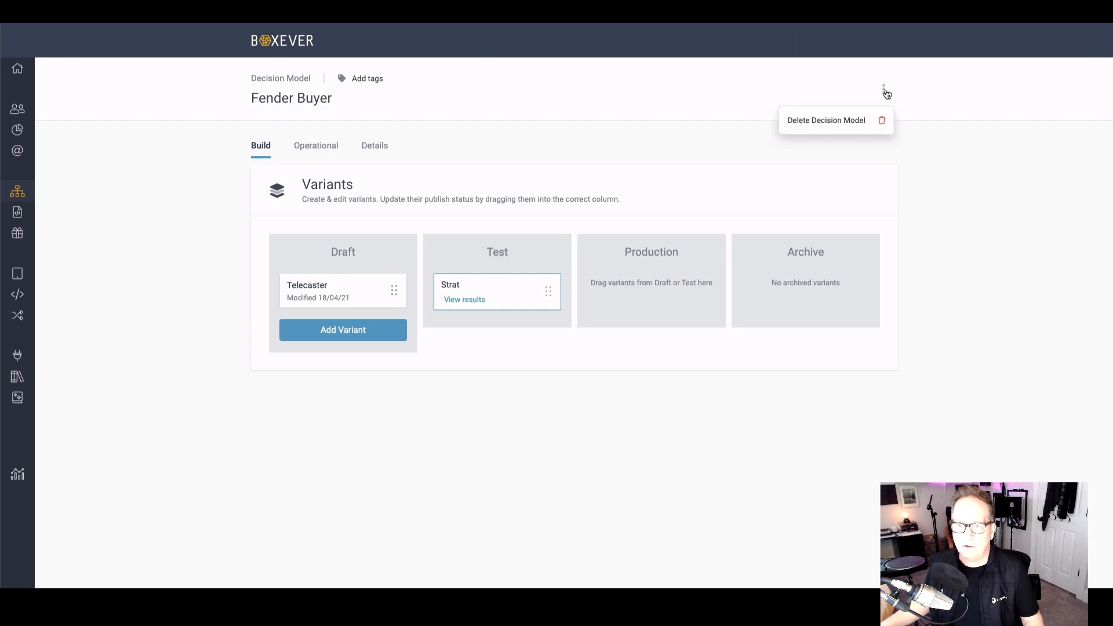
{"action": "left_click", "coordinate": [822, 121]}
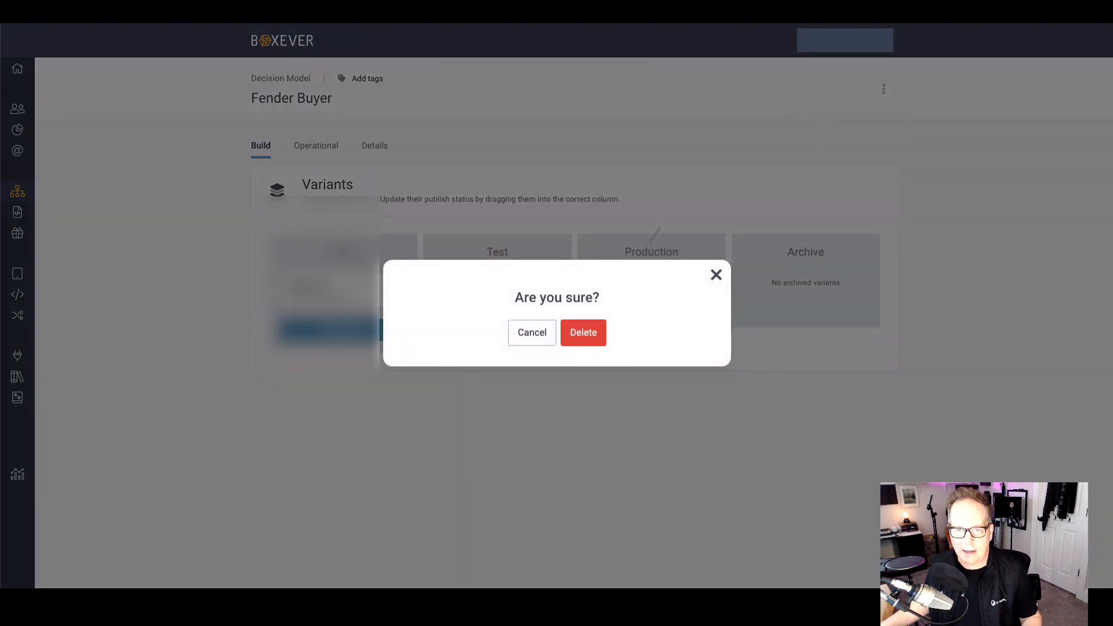
{"action": "left_click", "coordinate": [589, 331]}
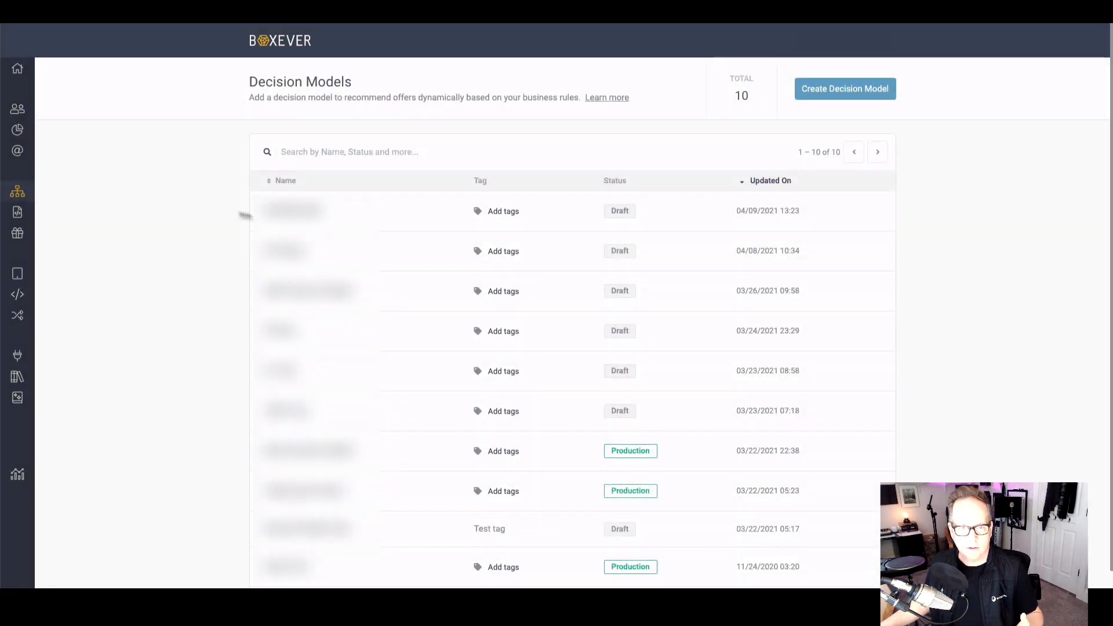
Step: Review the Web Experiences list and the experience types offered for a new Full Stack experience, without creating one
{"action": "mouse_move", "coordinate": [37, 209]}
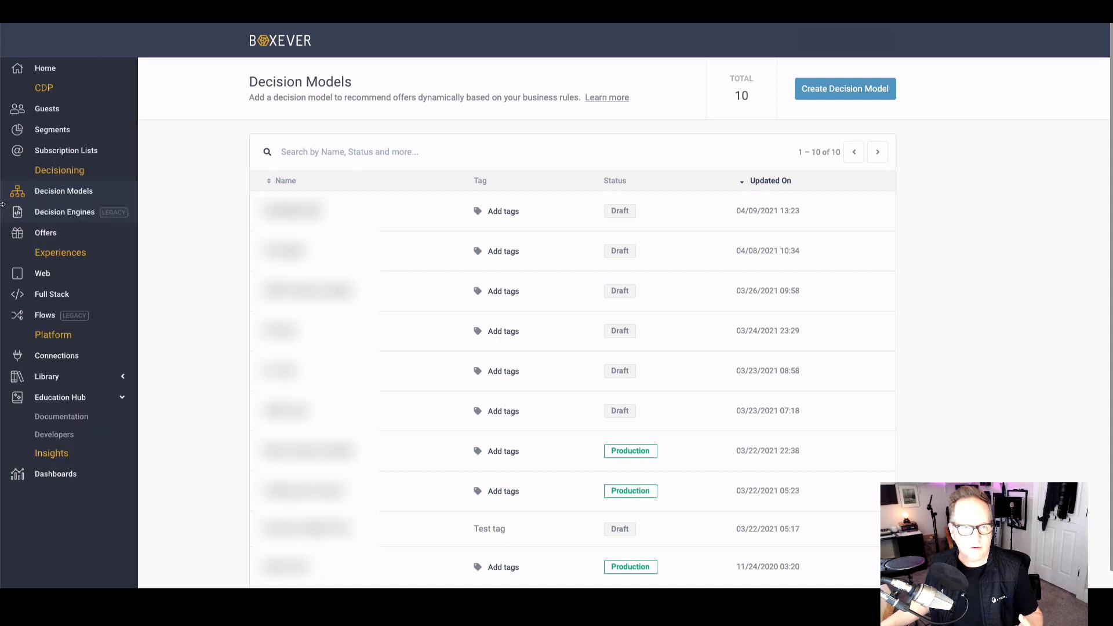
{"action": "left_click", "coordinate": [44, 276]}
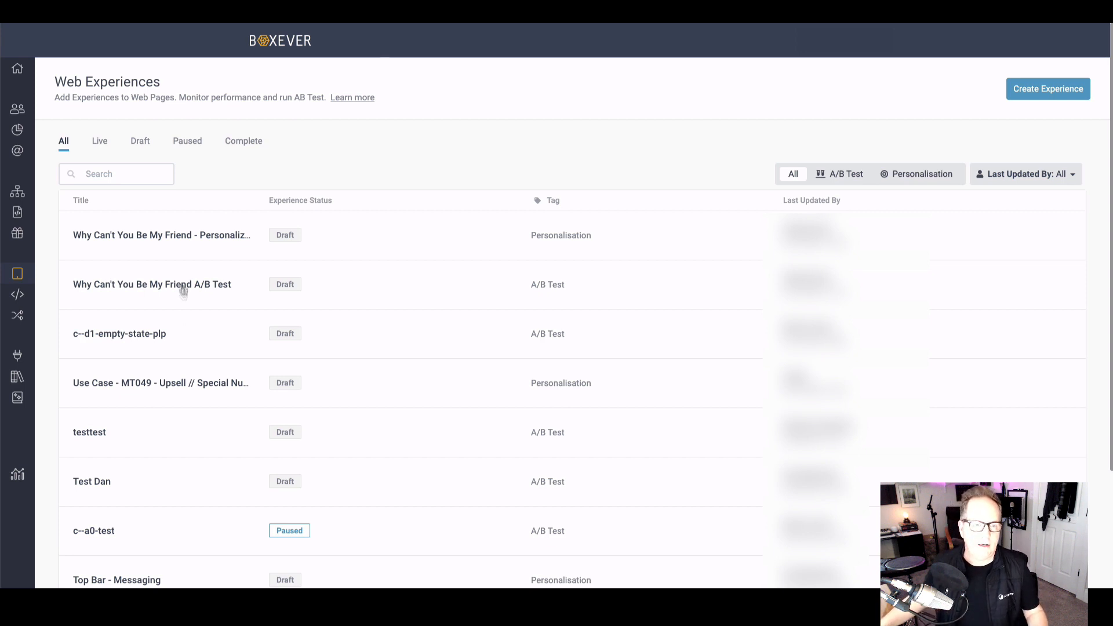
{"action": "mouse_move", "coordinate": [19, 299]}
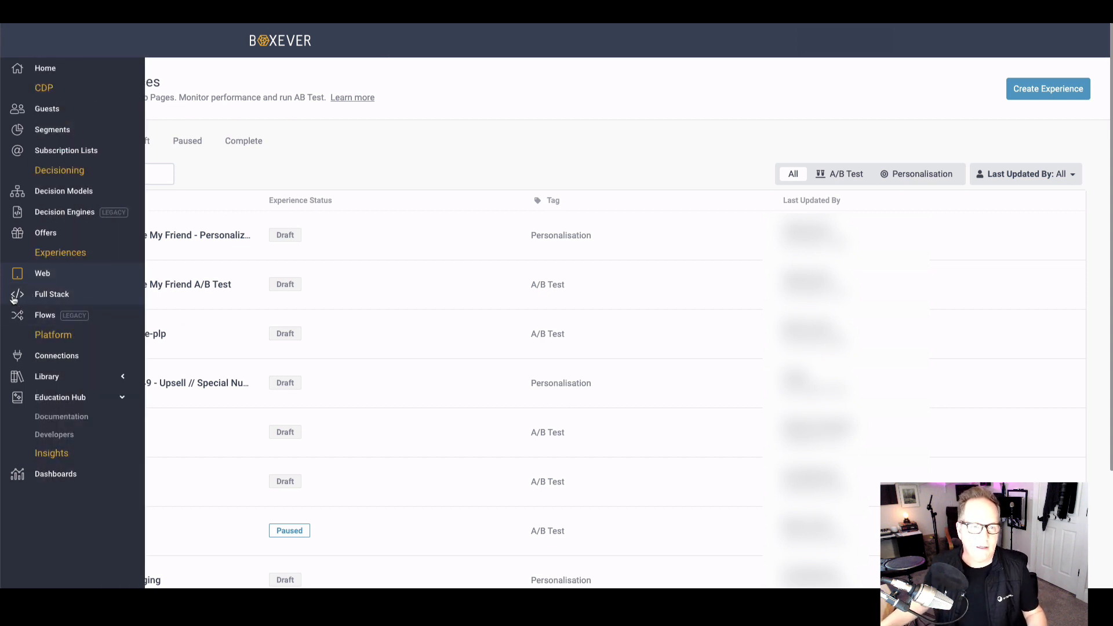
{"action": "left_click", "coordinate": [19, 299]}
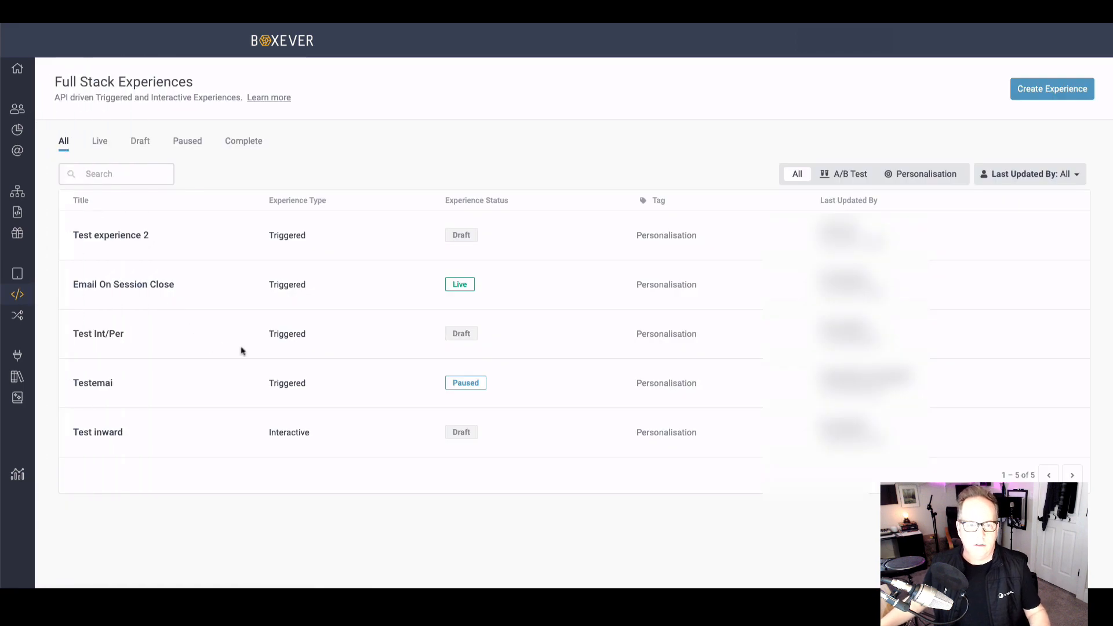
{"action": "left_click", "coordinate": [1056, 97]}
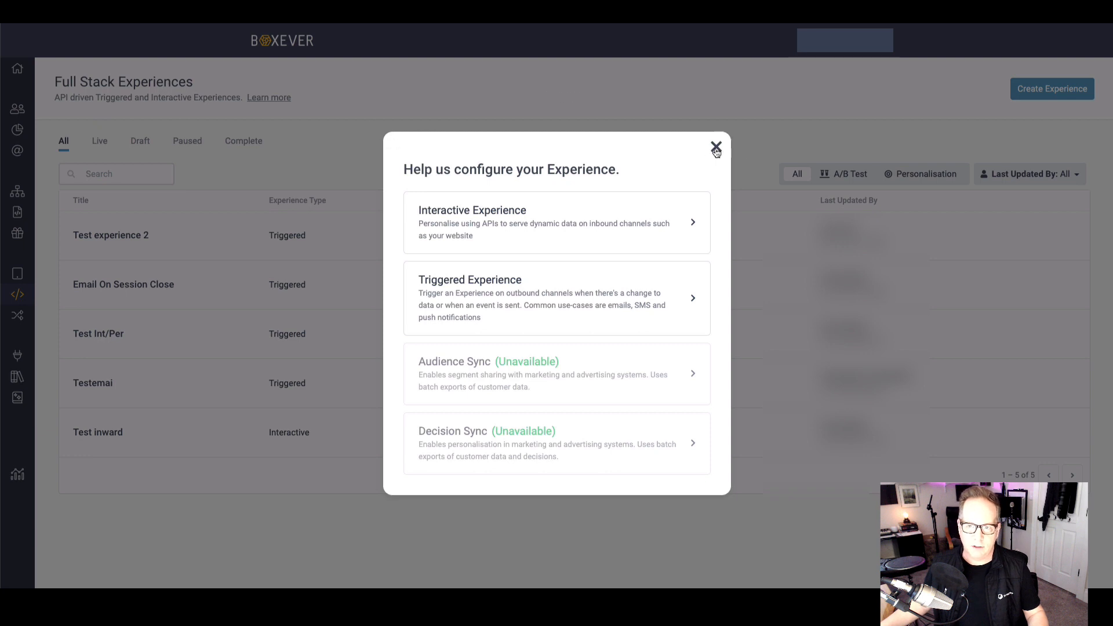
{"action": "left_click", "coordinate": [716, 147]}
Step: Check the experience types offered for a new Web experience and leave without creating one
{"action": "left_click", "coordinate": [15, 278]}
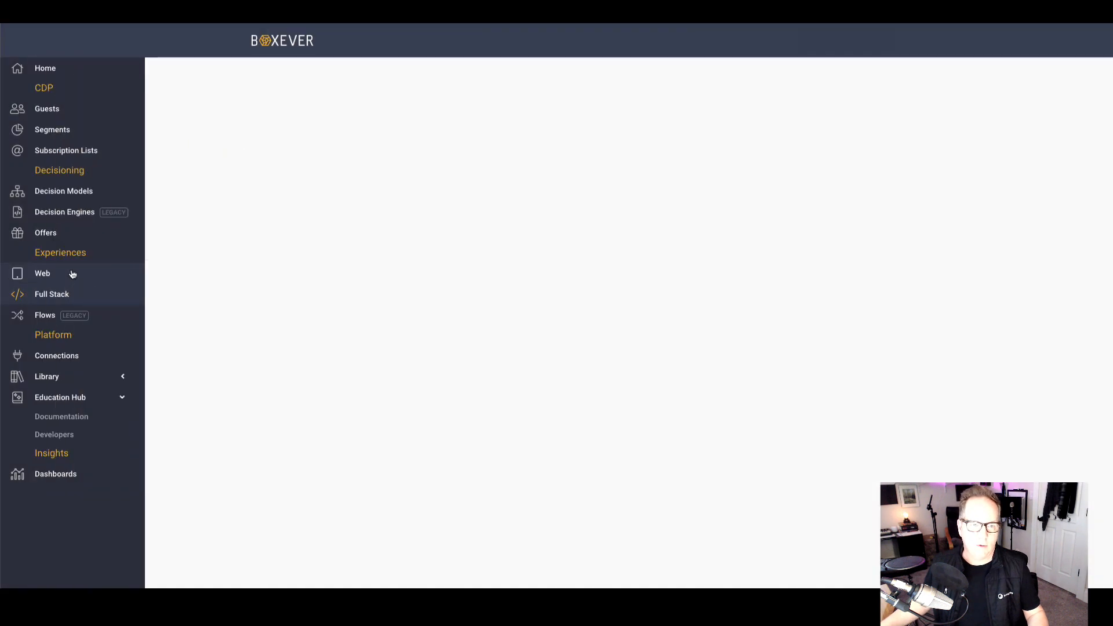
{"action": "left_click", "coordinate": [1038, 90]}
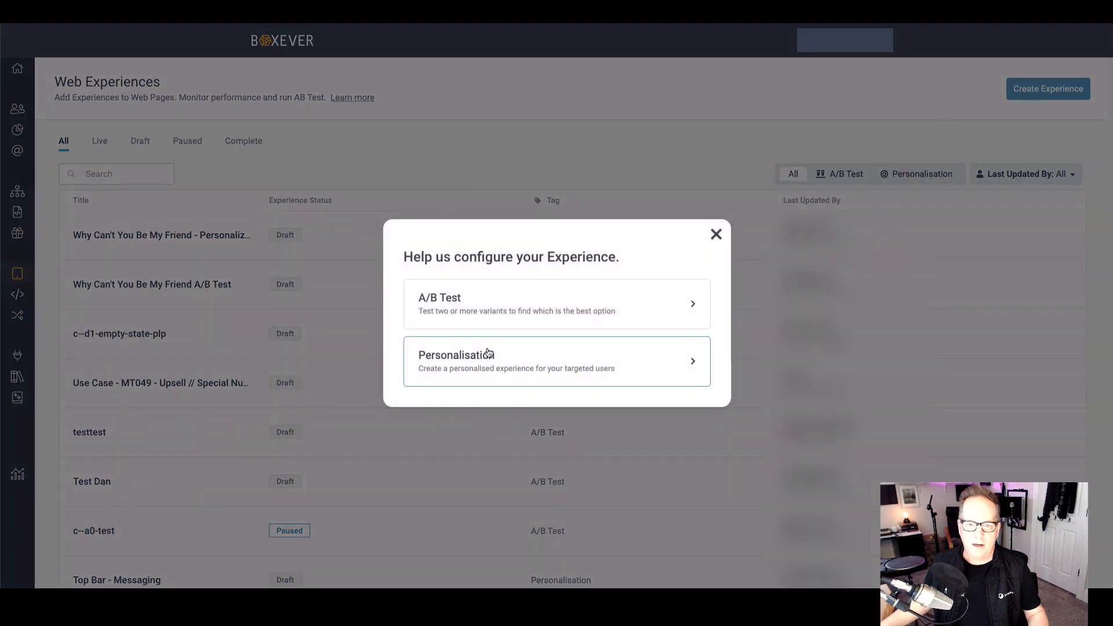
{"action": "left_click", "coordinate": [716, 235]}
Step: Create an interactive Full Stack personalisation experience named Test 2
{"action": "left_click", "coordinate": [21, 296]}
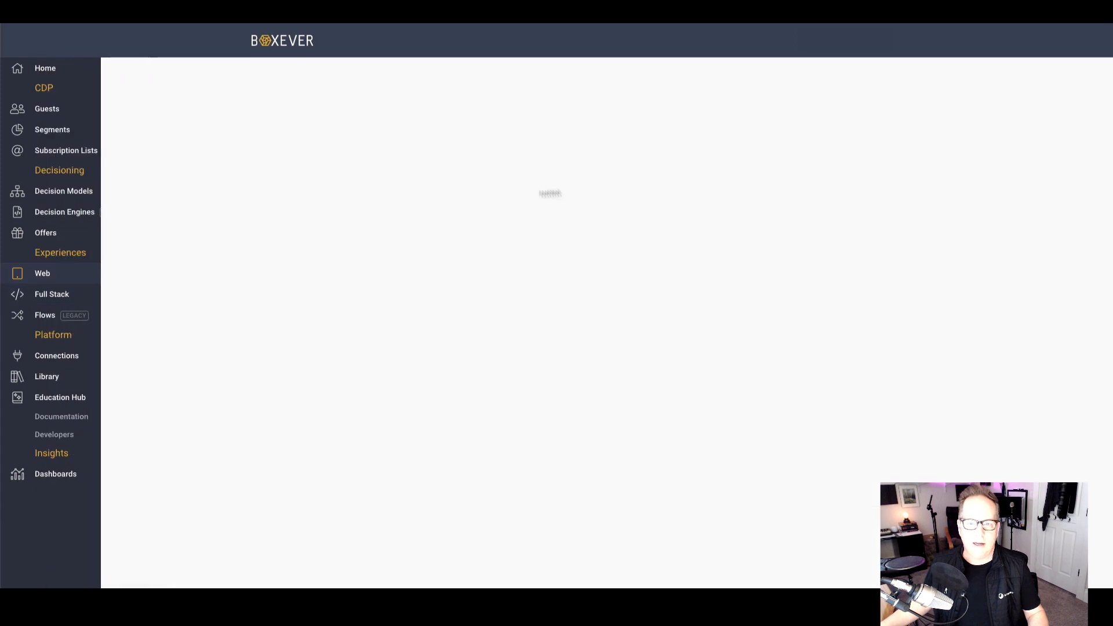
{"action": "left_click", "coordinate": [1038, 92]}
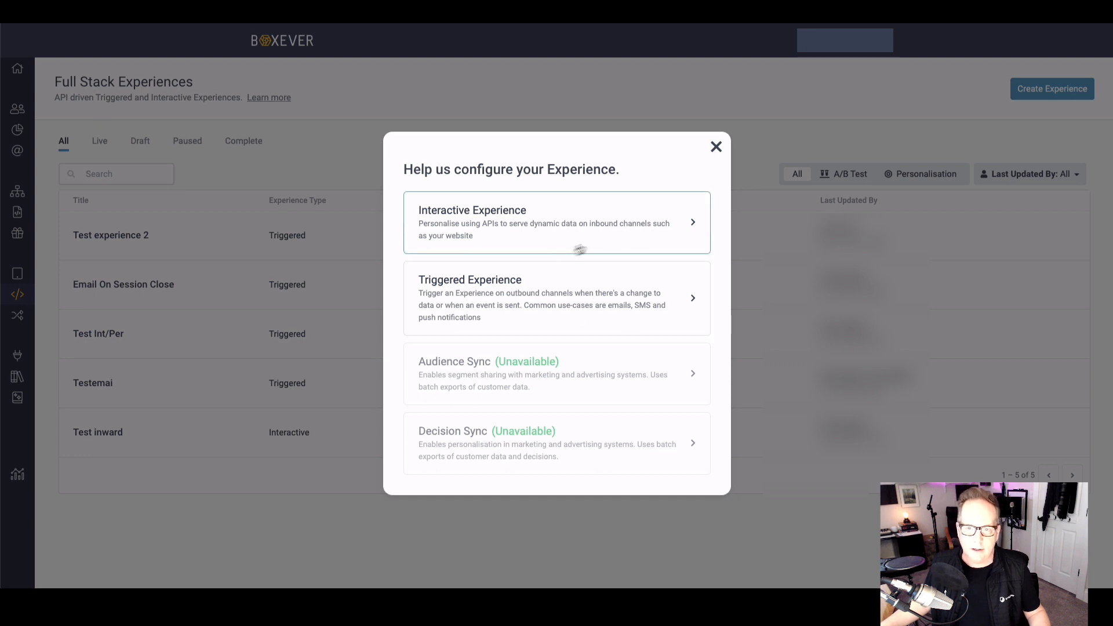
{"action": "left_click", "coordinate": [564, 231]}
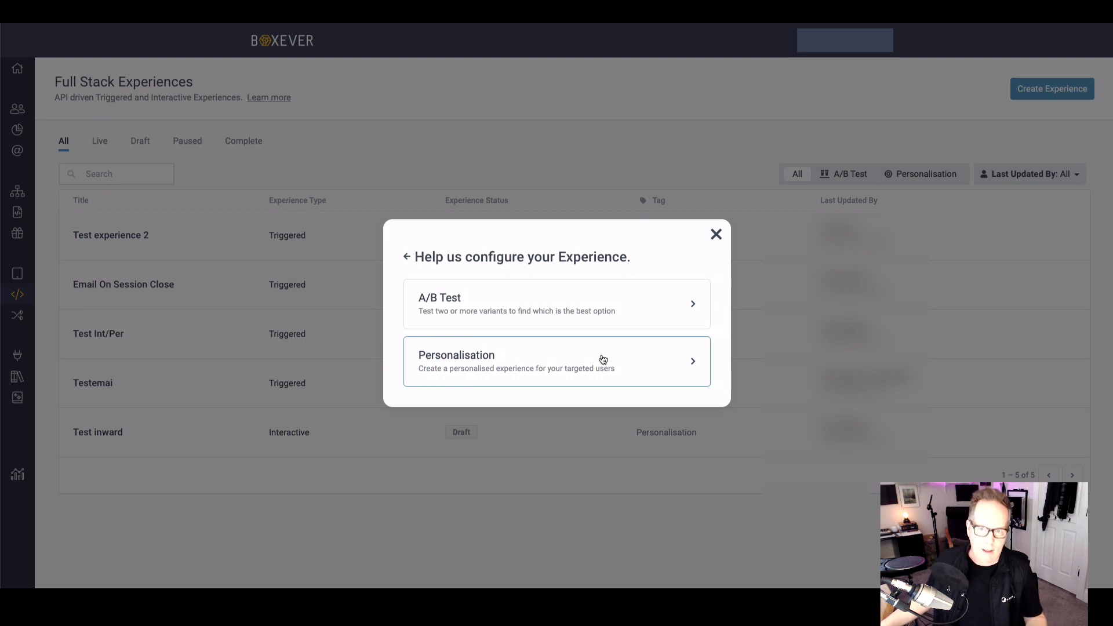
{"action": "left_click", "coordinate": [562, 360]}
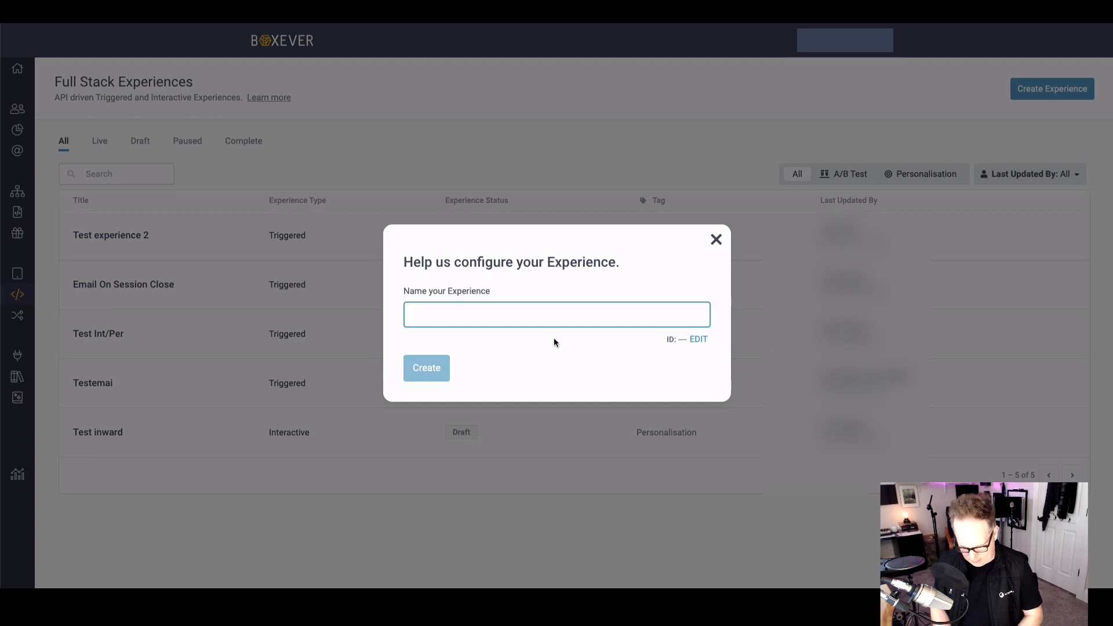
{"action": "type", "text": "Test"}
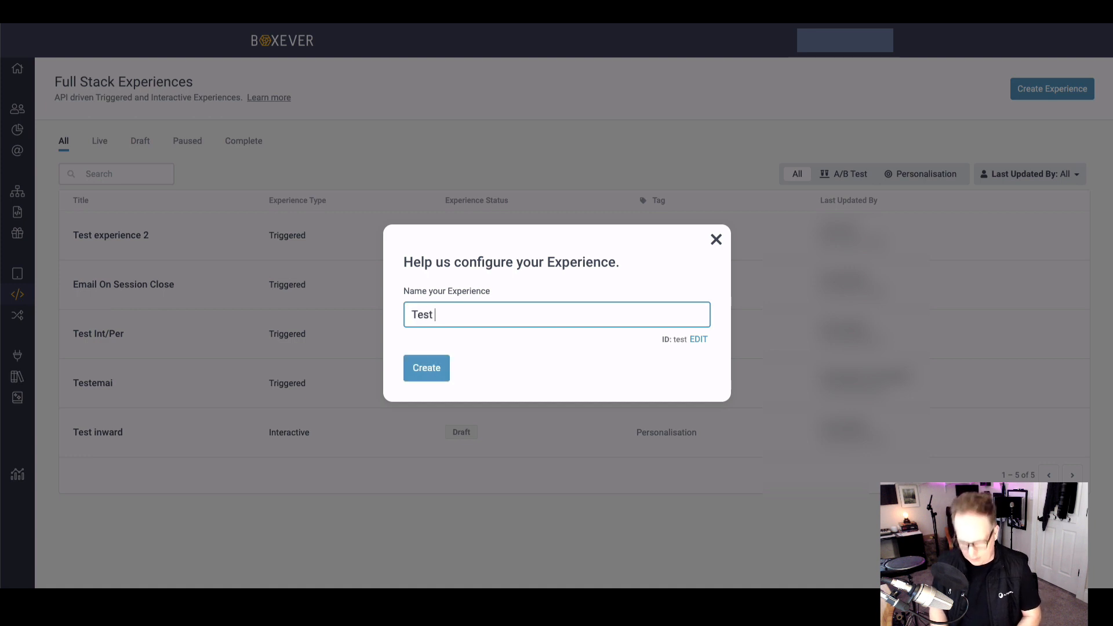
{"action": "type", "text": " 2"}
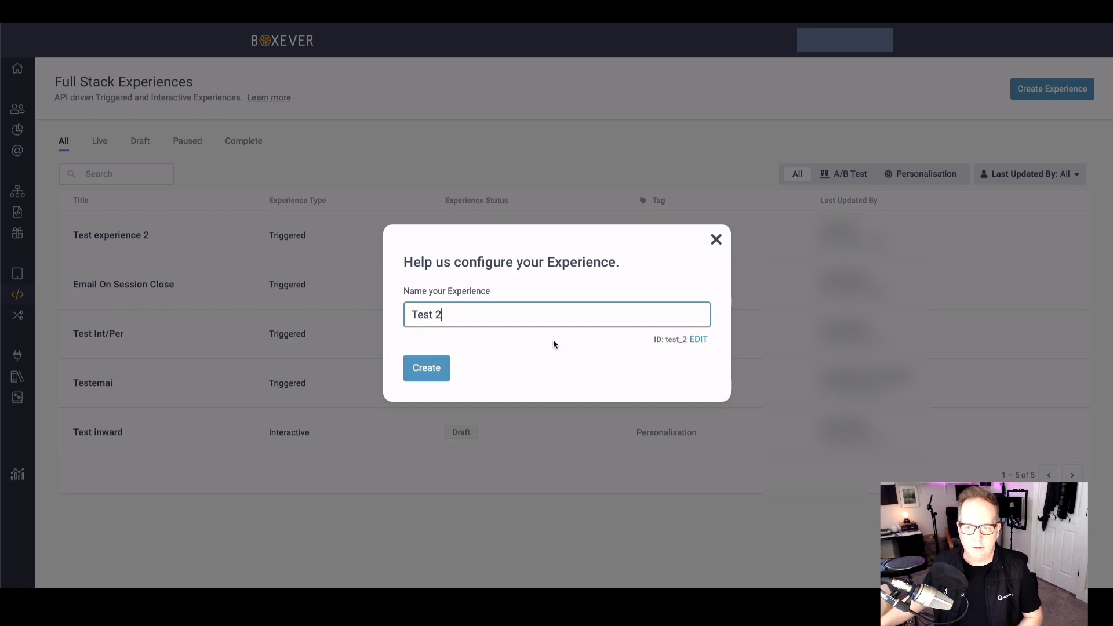
{"action": "left_click", "coordinate": [431, 369]}
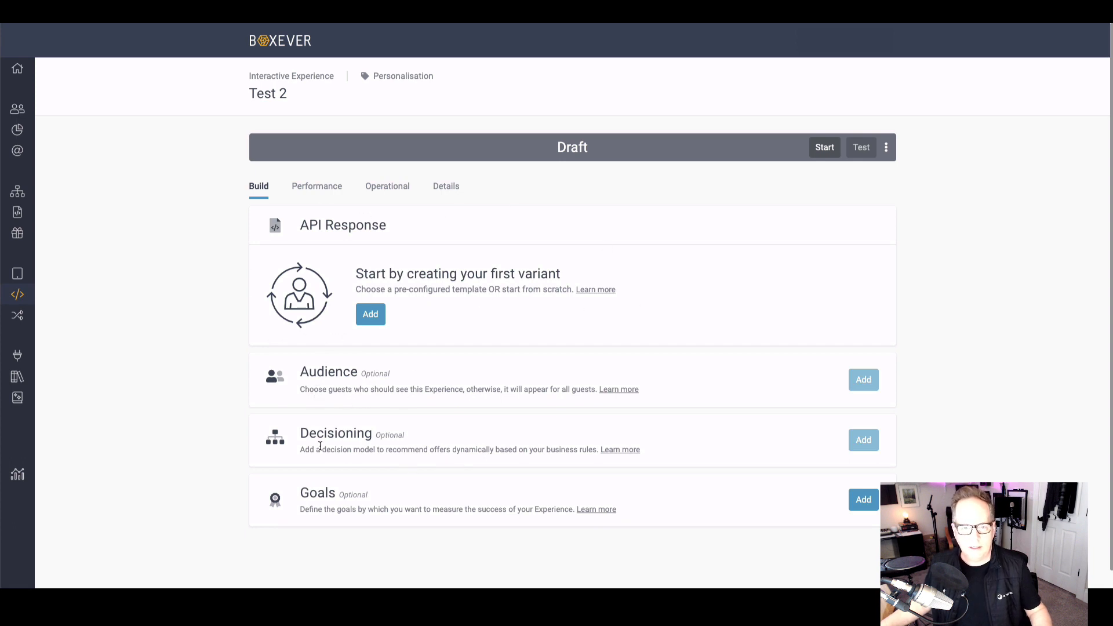
Step: Examine the Decisioning description and the API response variant editor of Test 2, and close the editor without saving
{"action": "left_click_drag", "start_coordinate": [316, 450], "coordinate": [582, 450]}
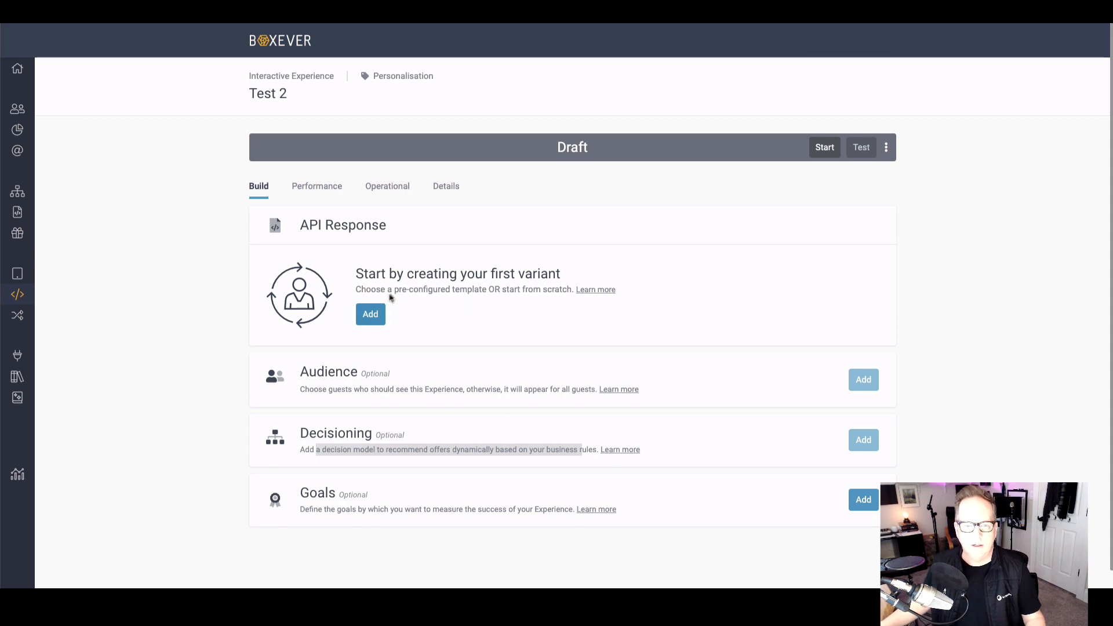
{"action": "left_click", "coordinate": [371, 314]}
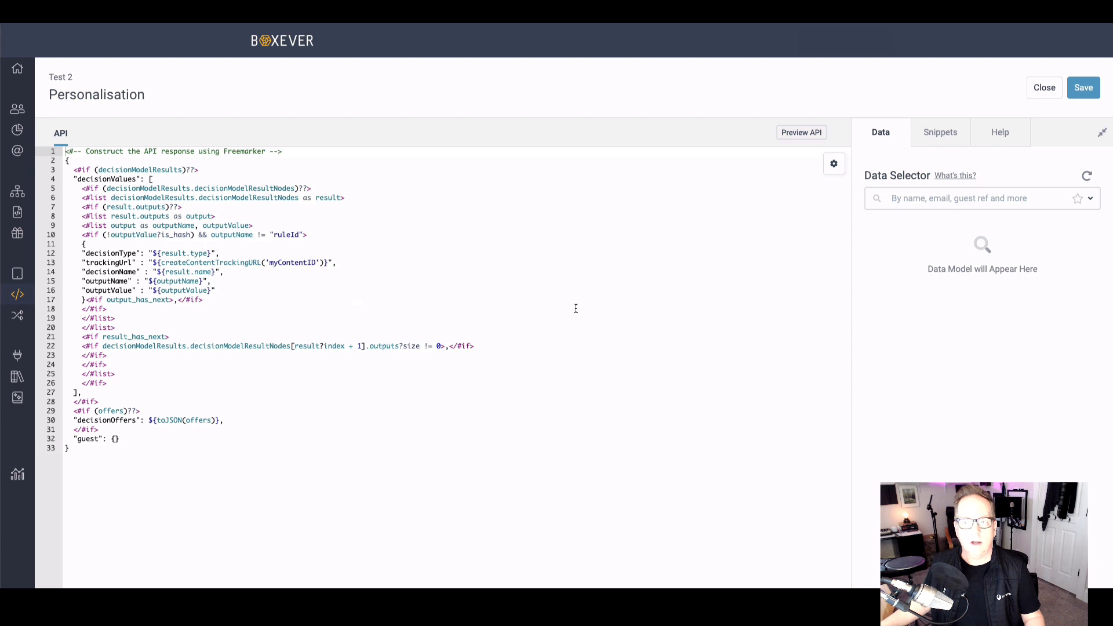
{"action": "left_click", "coordinate": [942, 138]}
{"action": "left_click", "coordinate": [900, 139]}
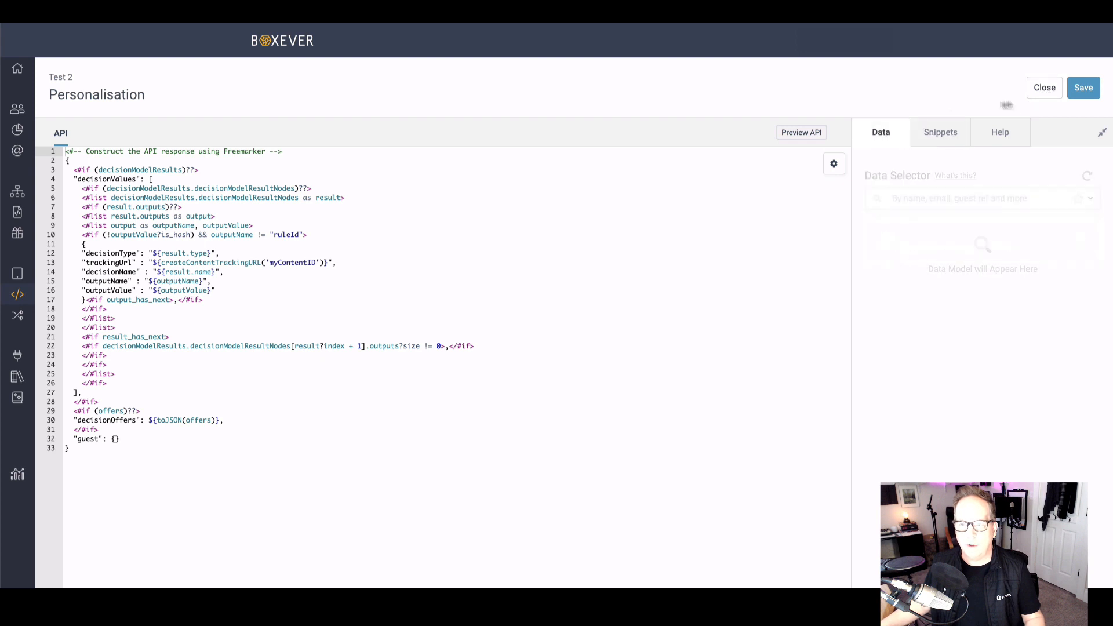
{"action": "left_click", "coordinate": [1045, 88]}
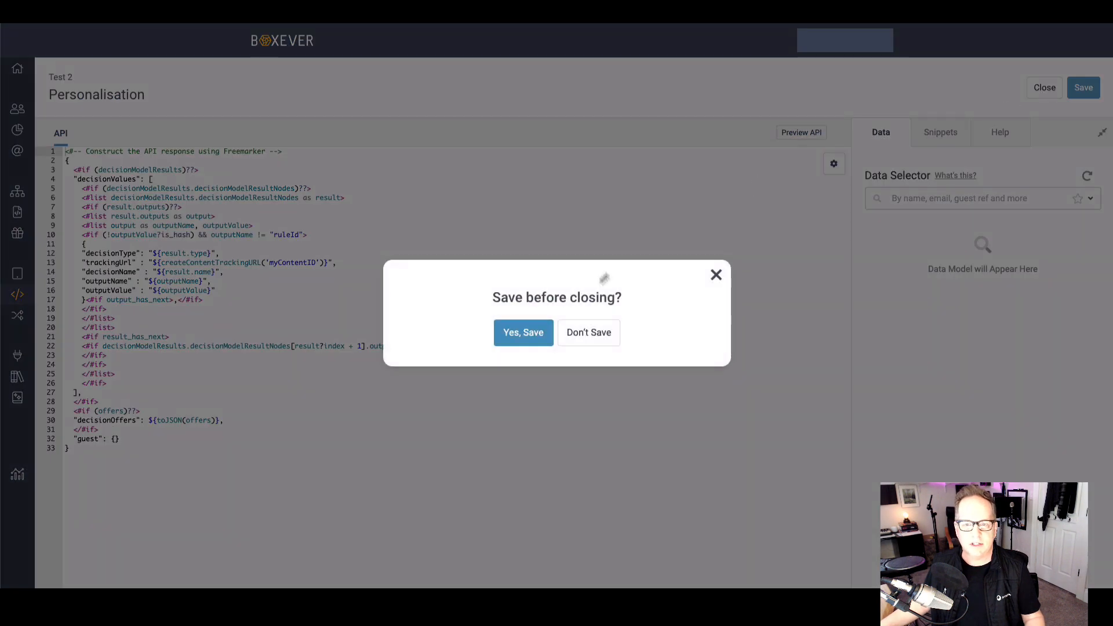
{"action": "left_click", "coordinate": [590, 331]}
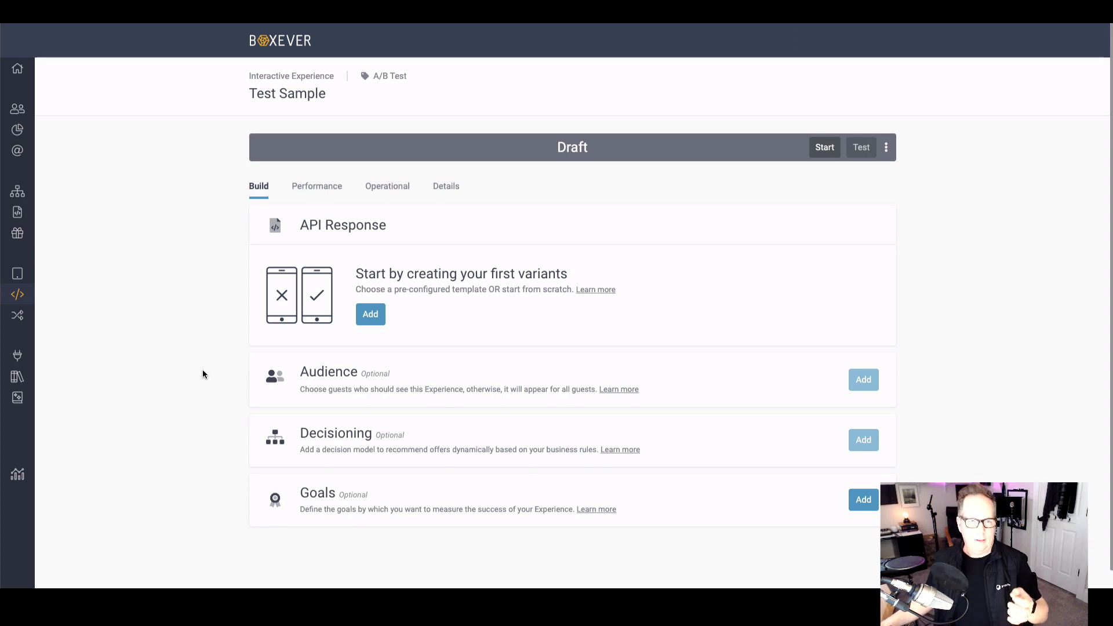
{"action": "mouse_move", "coordinate": [18, 196]}
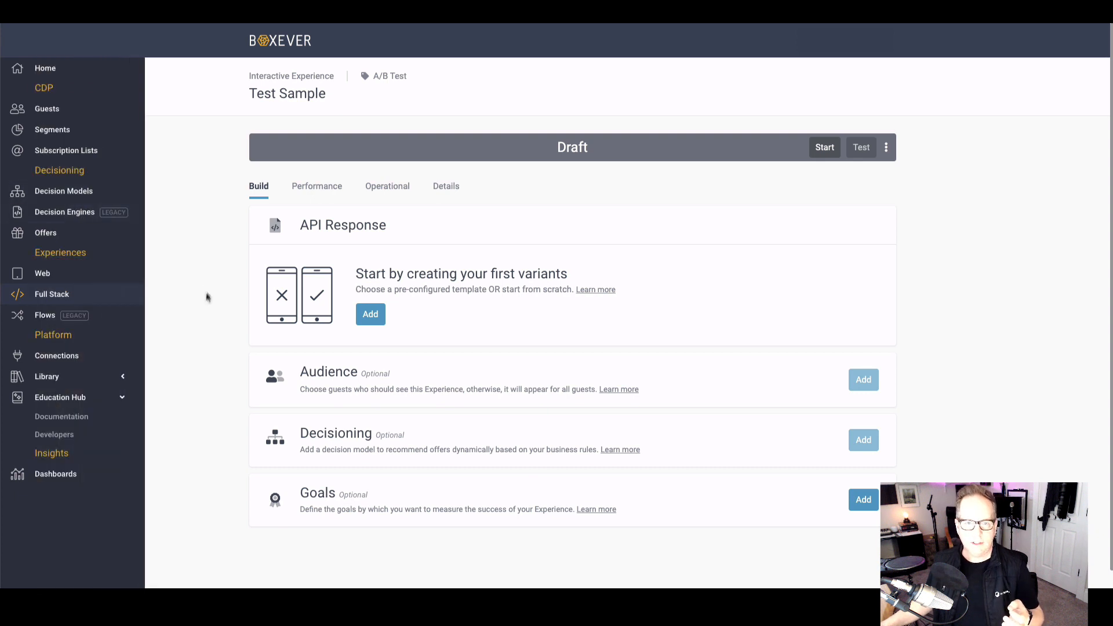